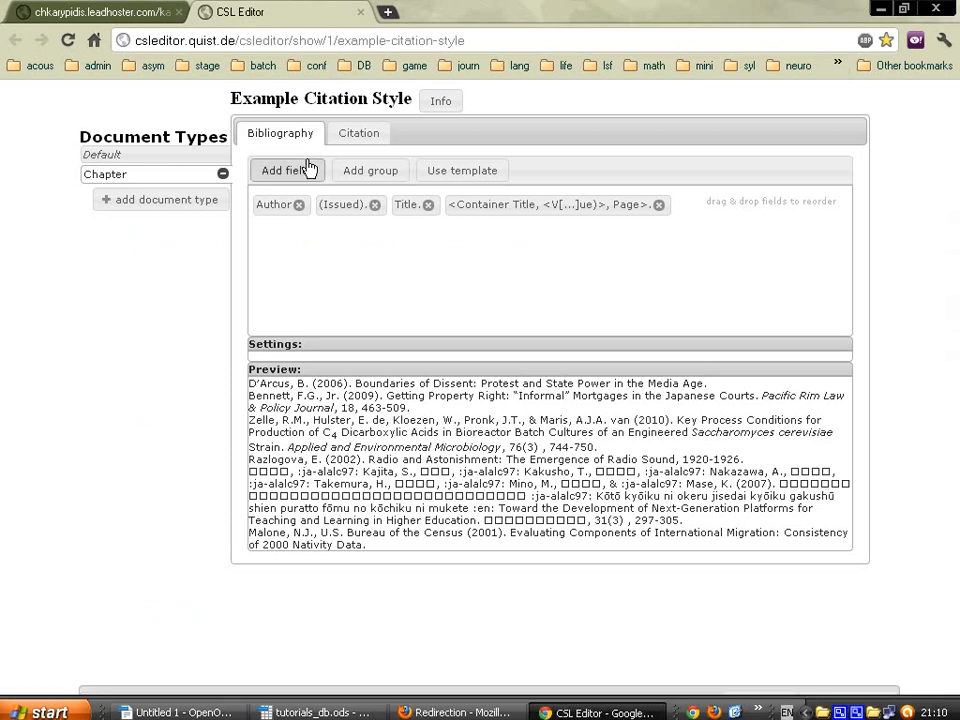
# Switch to the Simple Style Generator page in Firefox and examine its notice about the older CSL format
pyautogui.click(467, 705)
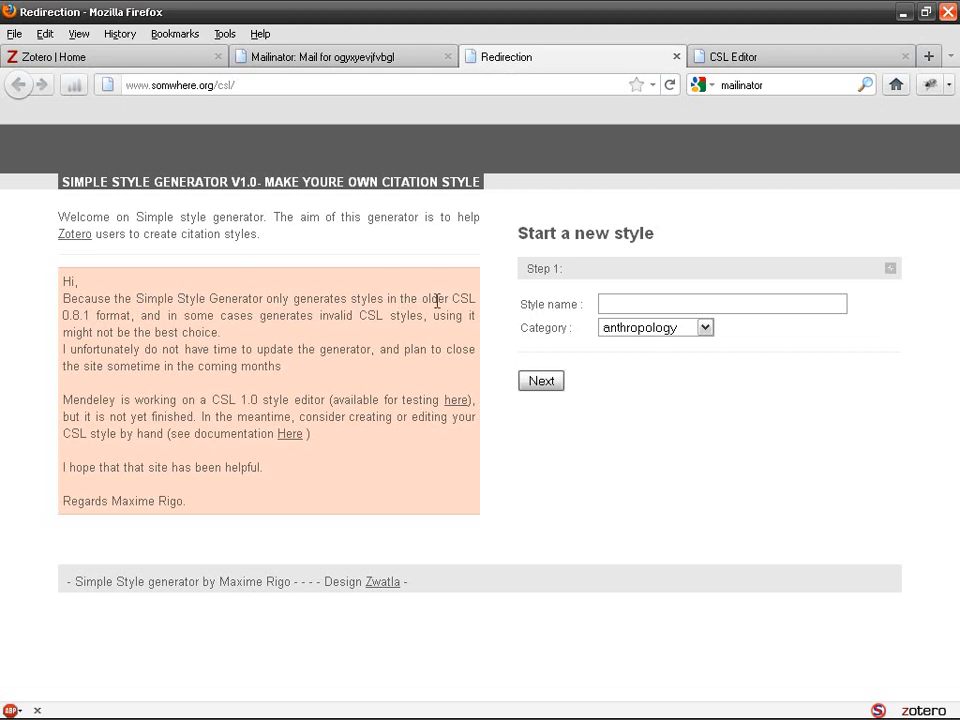
pyautogui.moveTo(452, 300); pyautogui.dragTo(474, 298)
# Try to start a new citation style named sdkfkf in the history category
pyautogui.click(641, 302)
pyautogui.write('sdkfkf')
pyautogui.click(688, 336)
pyautogui.click(690, 336)
pyautogui.click(687, 338)
pyautogui.click(658, 466)
pyautogui.click(683, 330)
pyautogui.click(660, 437)
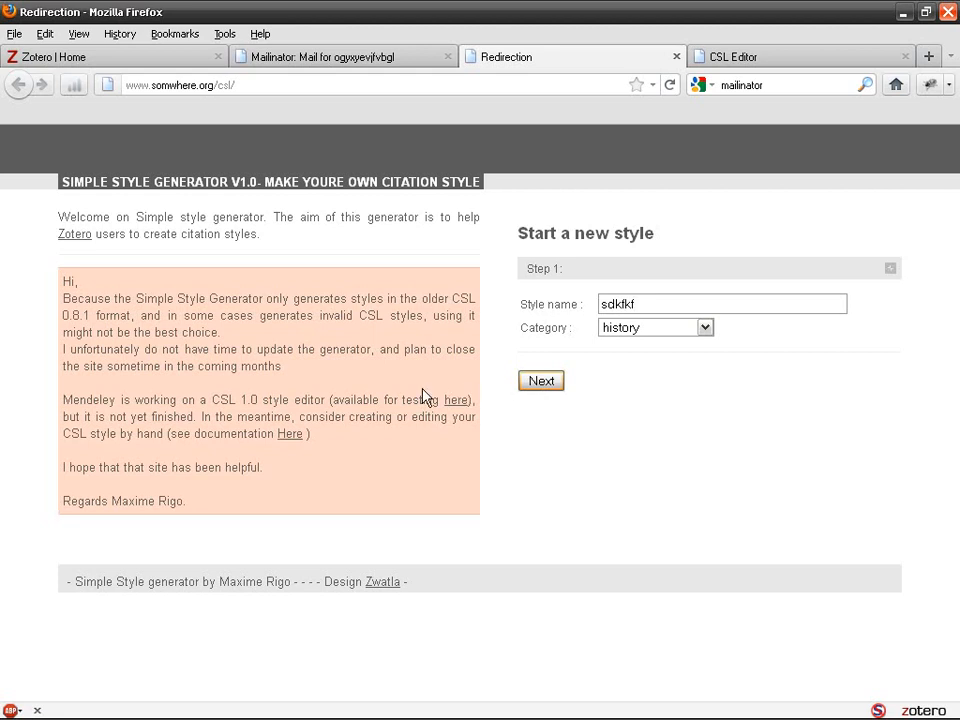
# Allow scripts for the page in NoScript, and fill in a new style named fsdgfg in the chemistry category
pyautogui.click(876, 710)
pyautogui.click(821, 669)
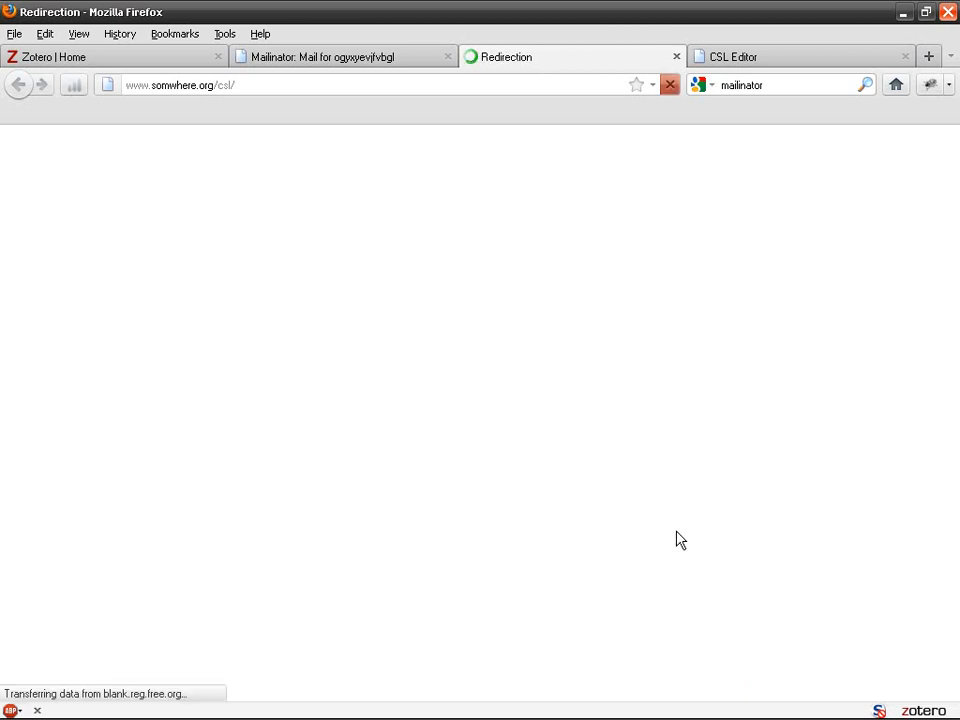
pyautogui.click(670, 300)
pyautogui.write('fsdgfg')
pyautogui.click(636, 330)
pyautogui.click(615, 405)
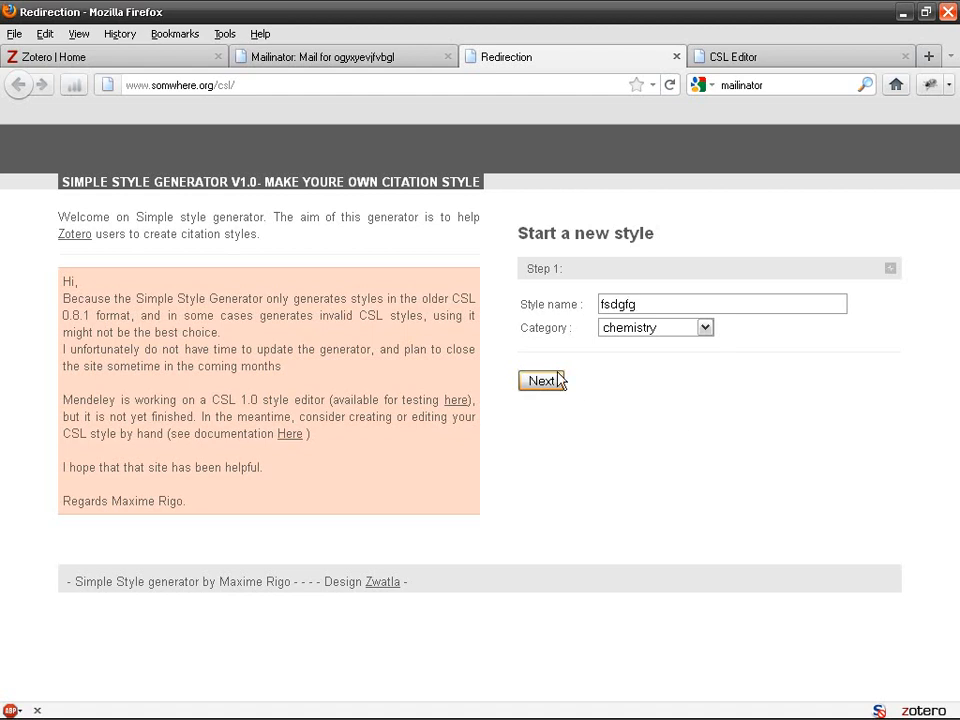
# Allow the page's remaining blocked scripts and advance to the citation style step of the generator
pyautogui.click(879, 710)
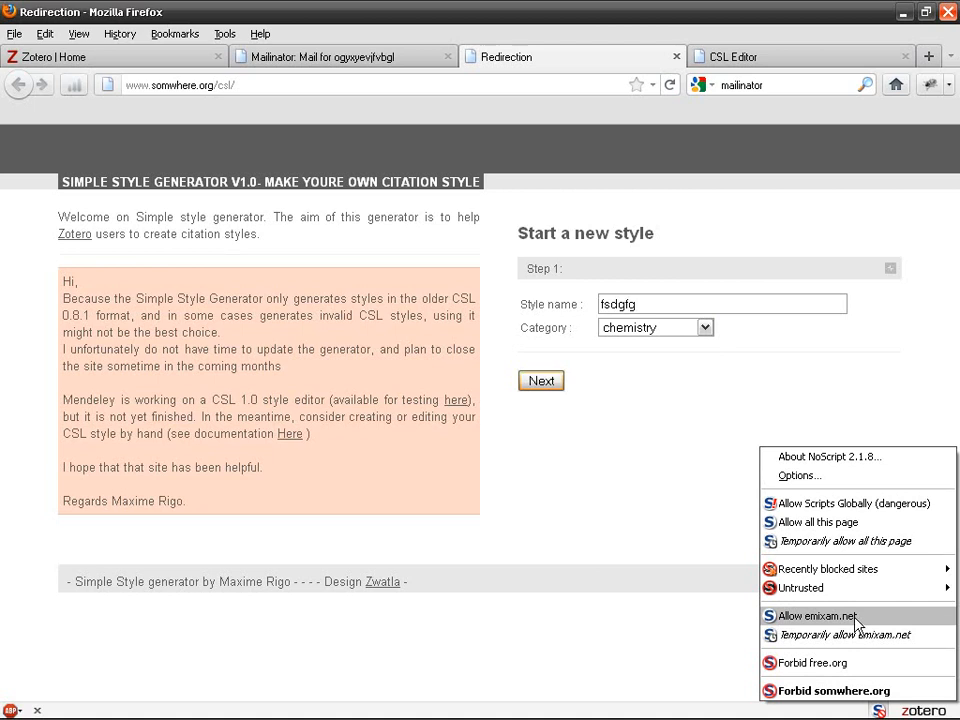
pyautogui.click(790, 597)
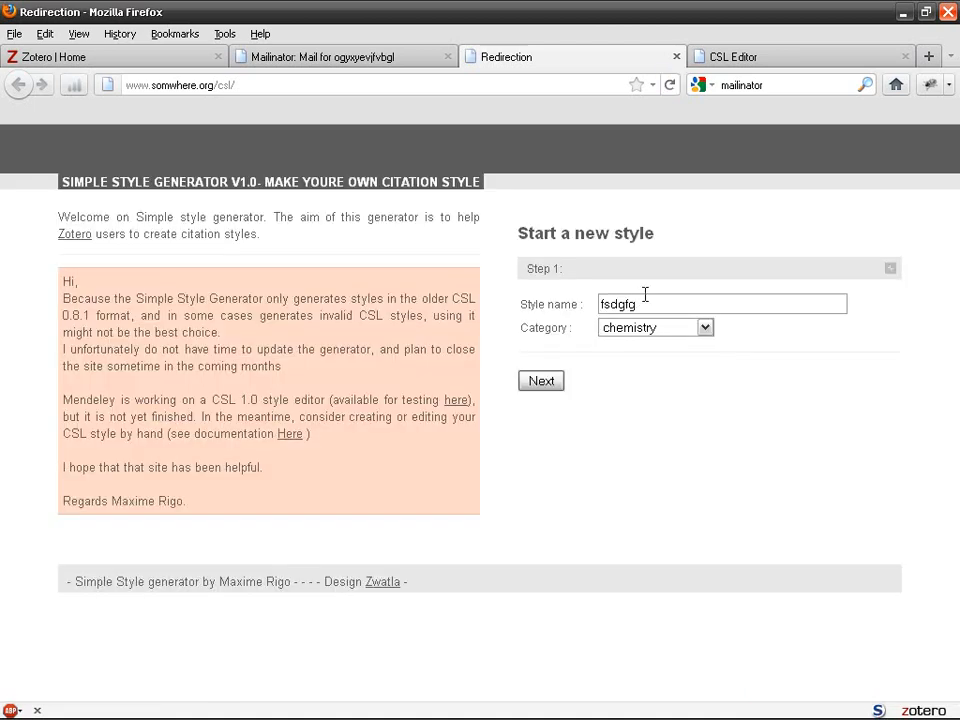
pyautogui.click(556, 380)
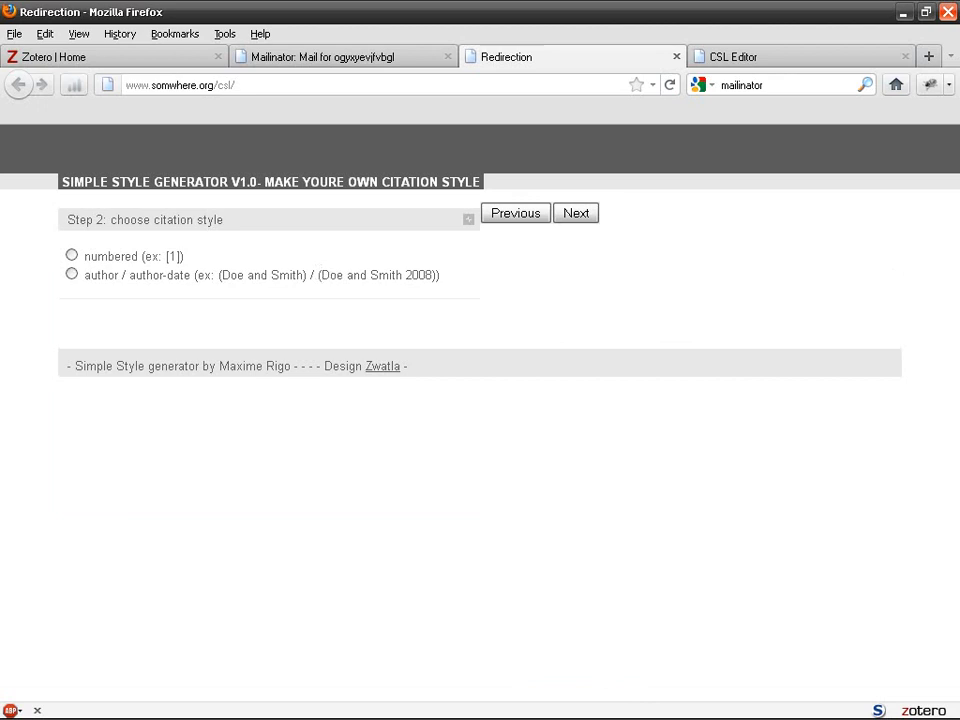
# Switch to the OpenOffice Writer document and set its Zotero citation style to Chicago Manual of Style (Note with Bibliography)
pyautogui.click(600, 706)
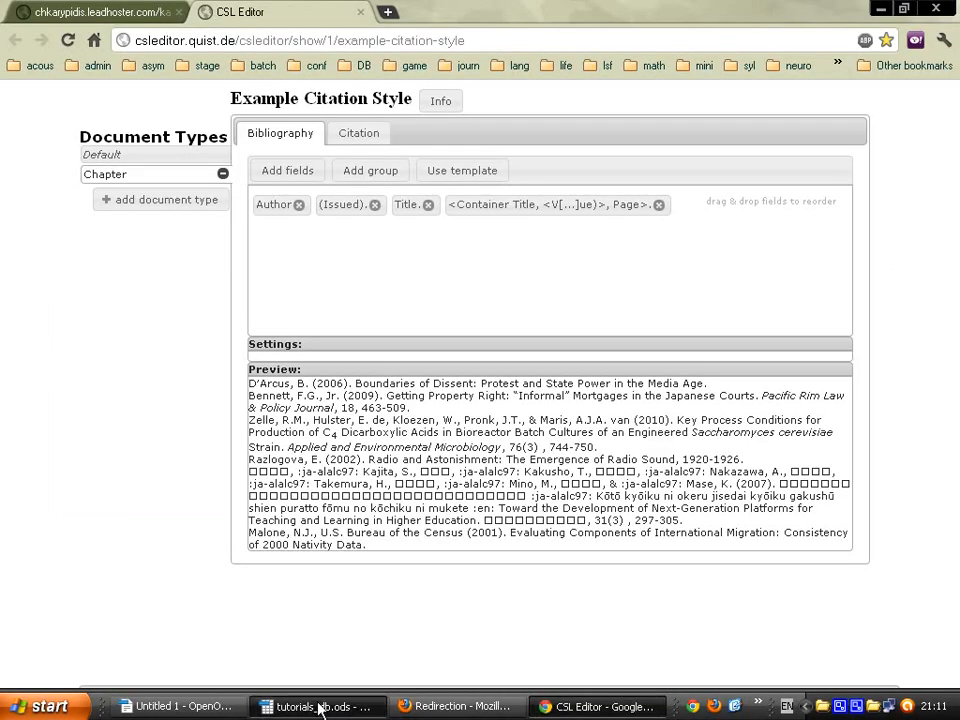
pyautogui.click(320, 708)
pyautogui.click(176, 706)
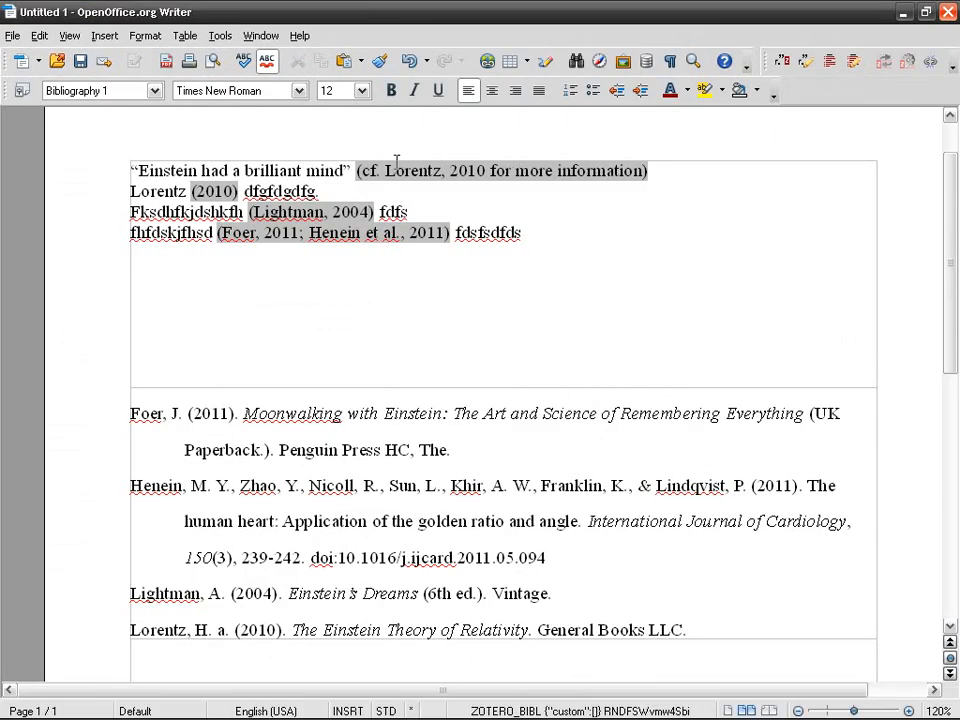
pyautogui.click(322, 212)
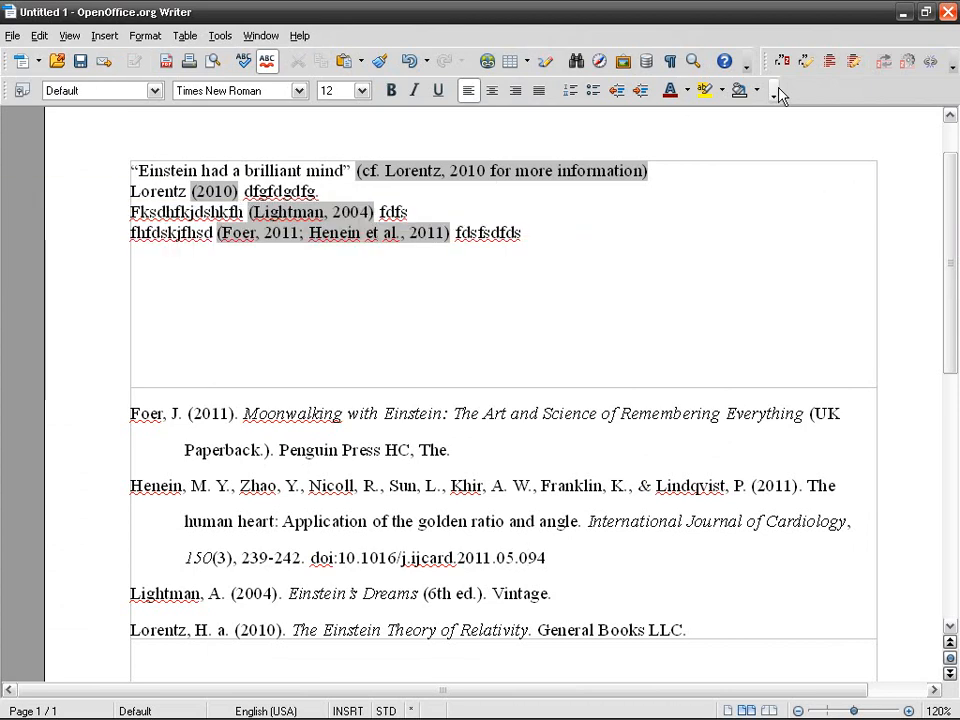
pyautogui.click(907, 63)
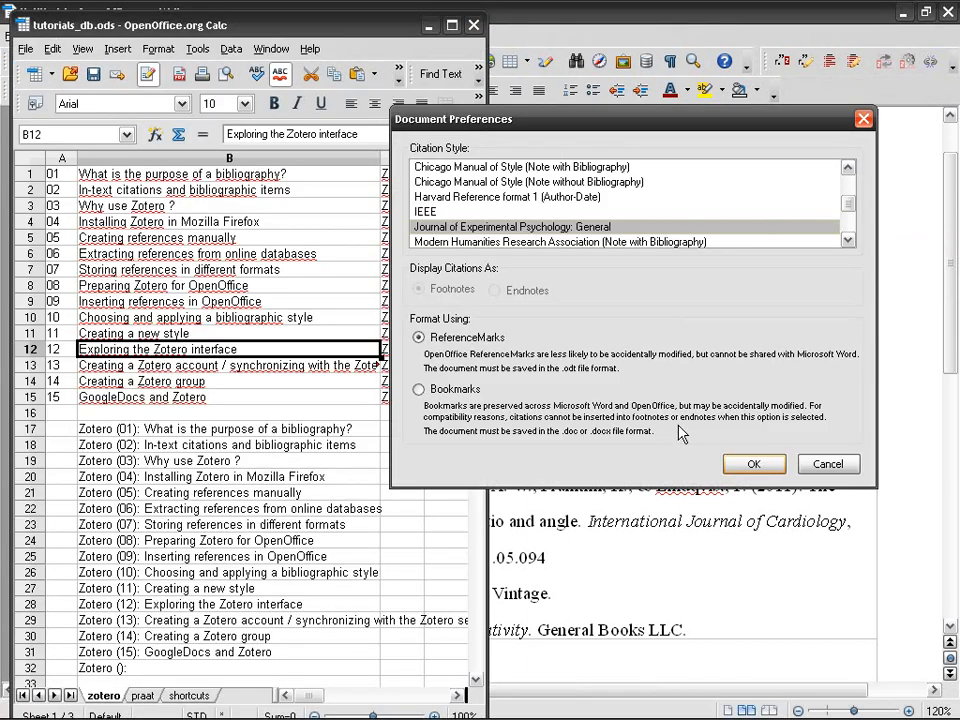
pyautogui.click(427, 26)
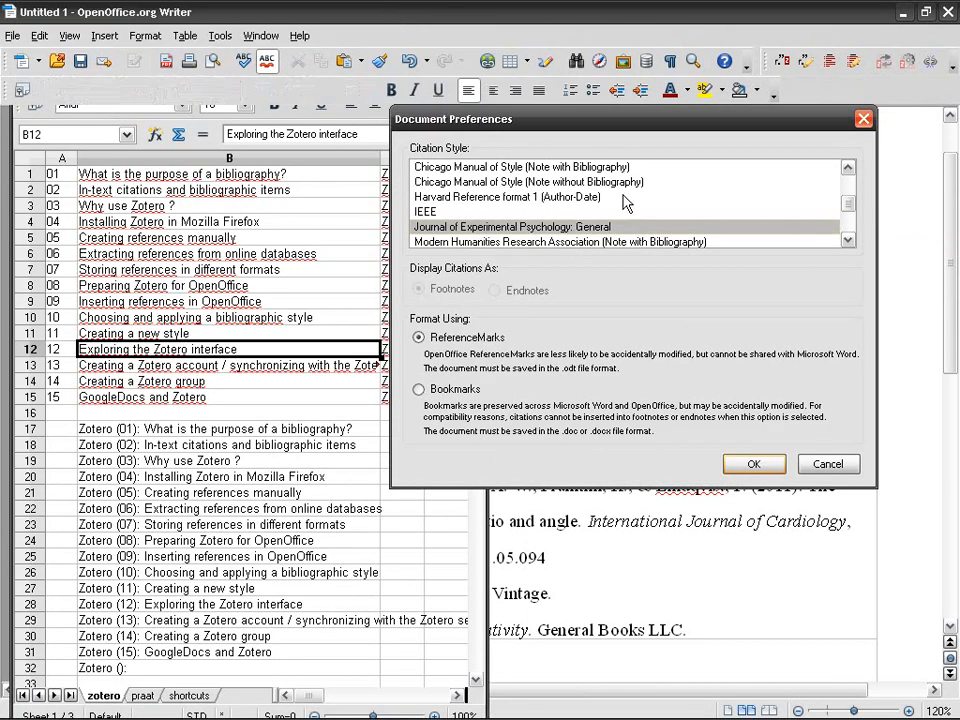
pyautogui.click(622, 167)
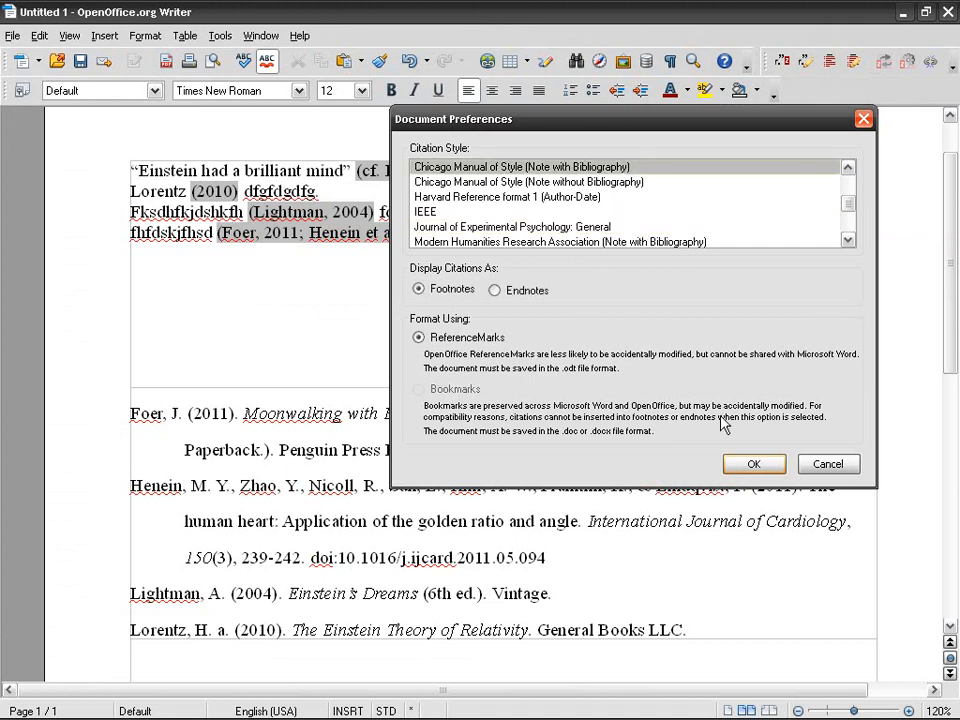
pyautogui.click(754, 465)
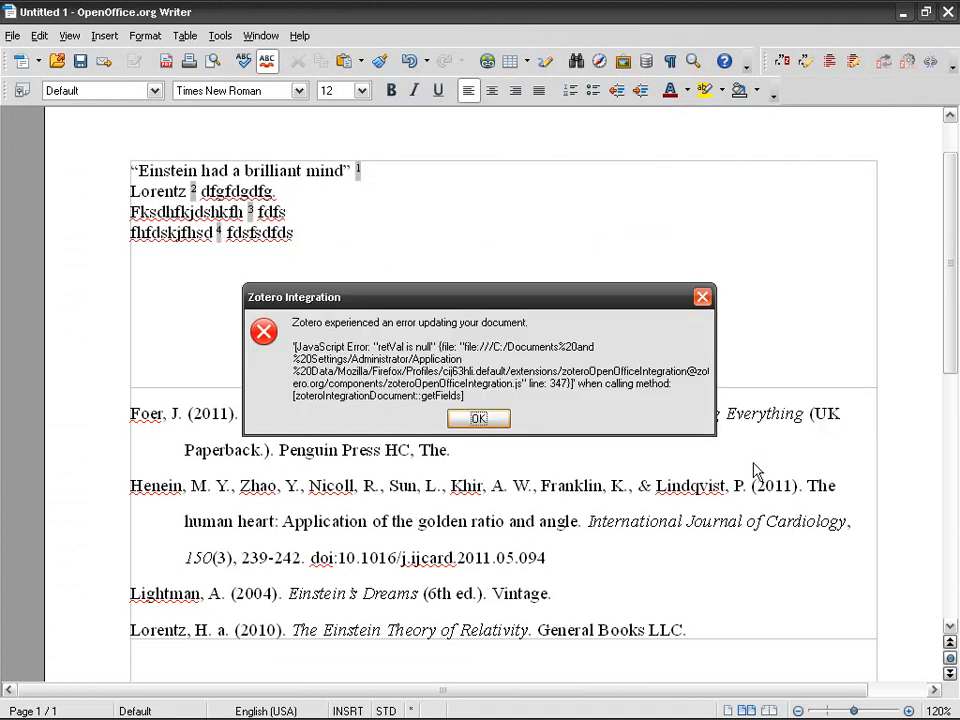
pyautogui.click(492, 425)
pyautogui.click(468, 392)
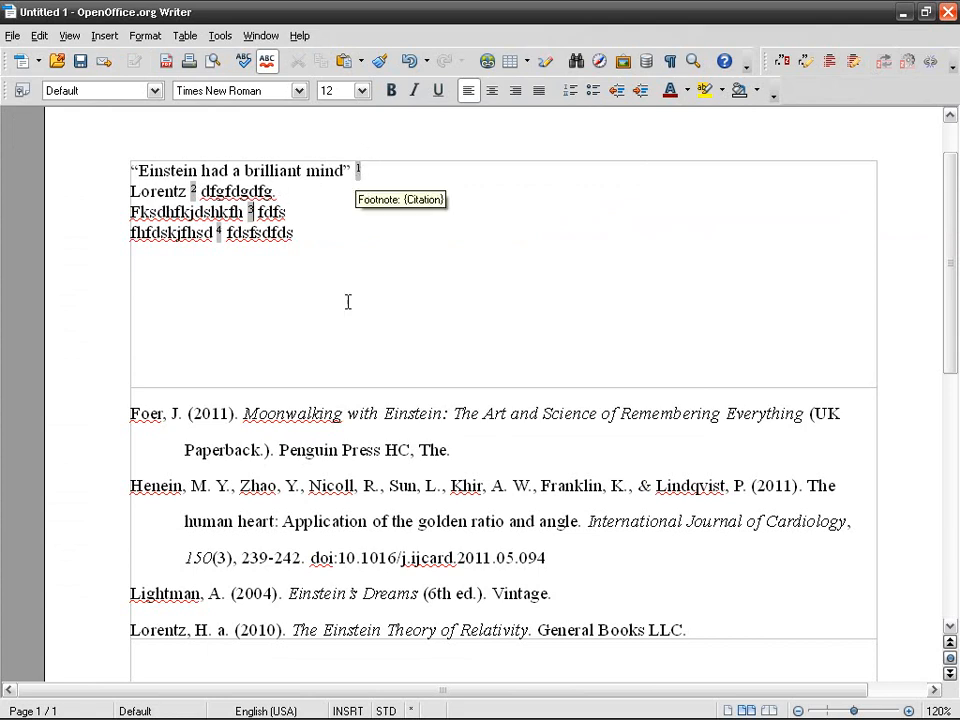
# Back in Firefox, choose the author / author-date style with the Authors - date model, prefix [ and suffix ]
pyautogui.moveTo(359, 712)
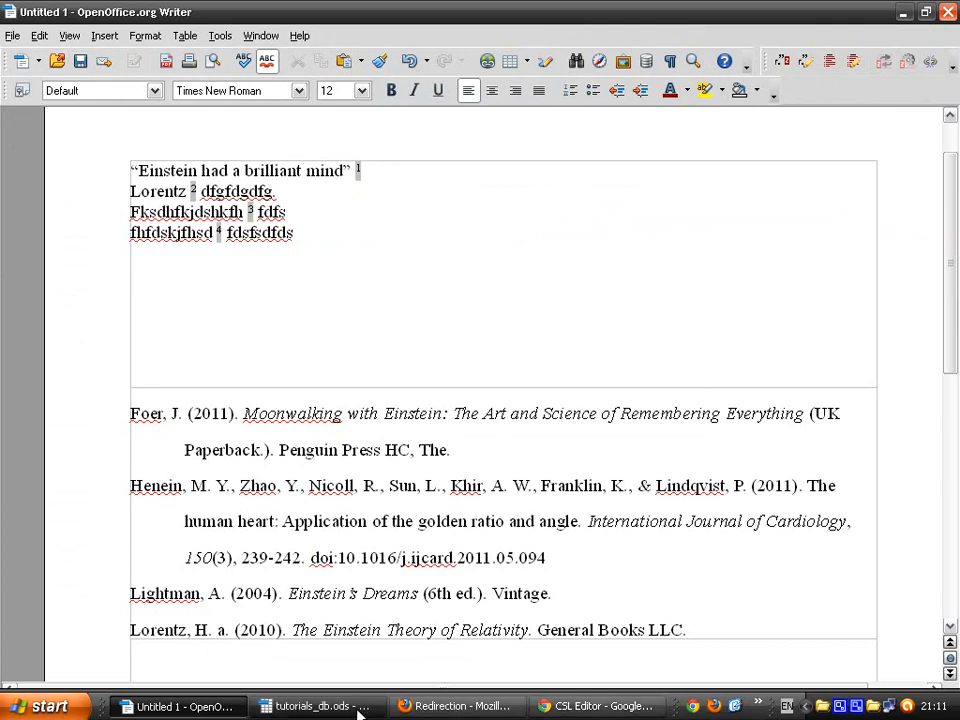
pyautogui.click(445, 707)
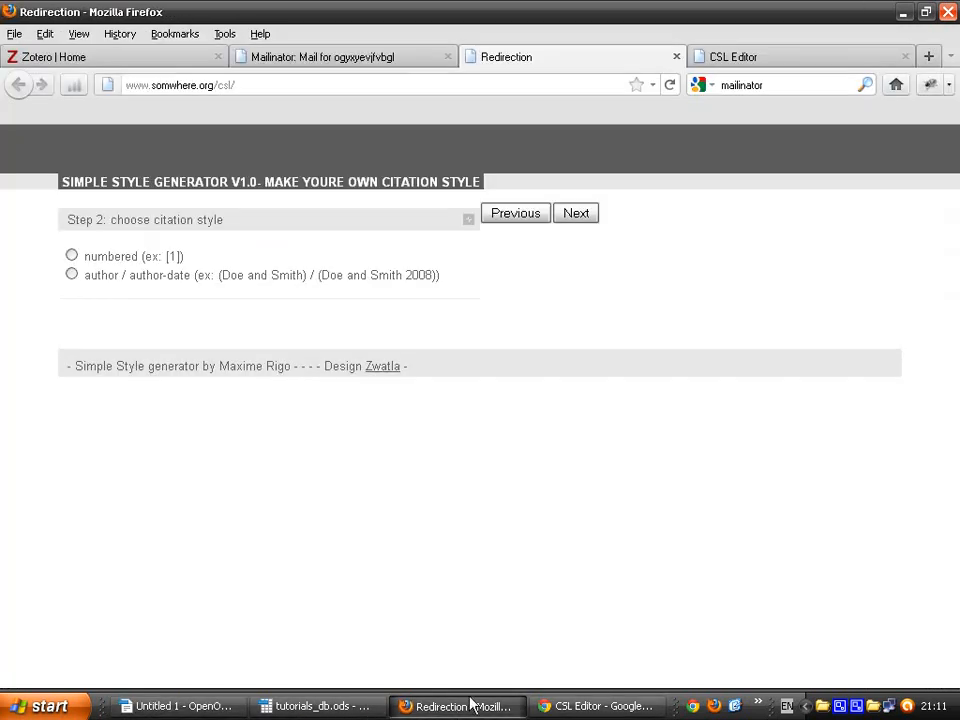
pyautogui.click(72, 274)
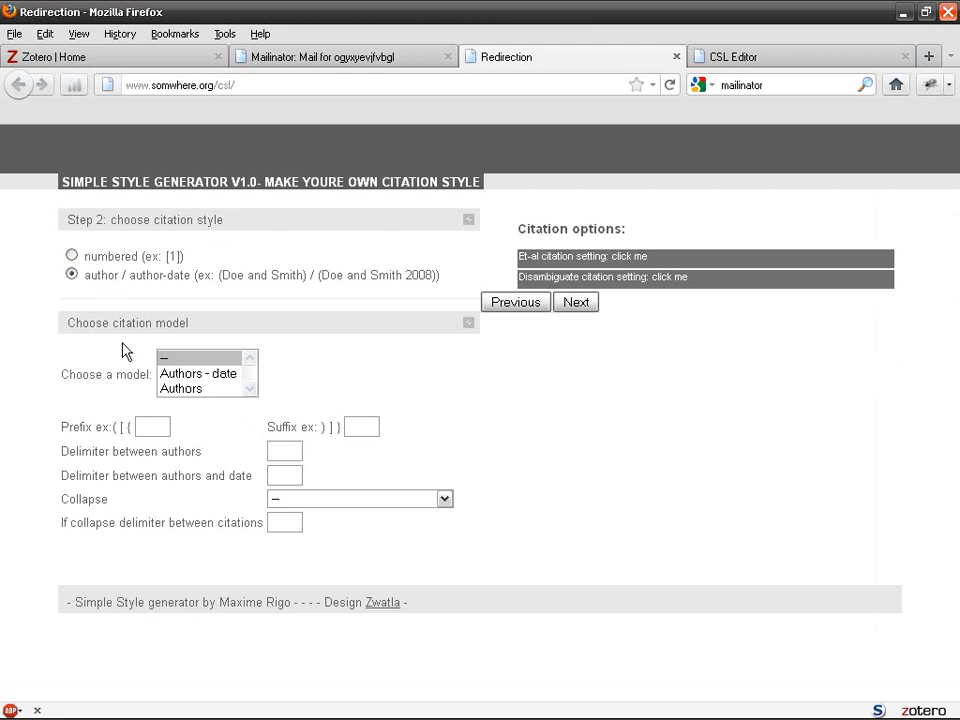
pyautogui.click(190, 389)
pyautogui.click(209, 377)
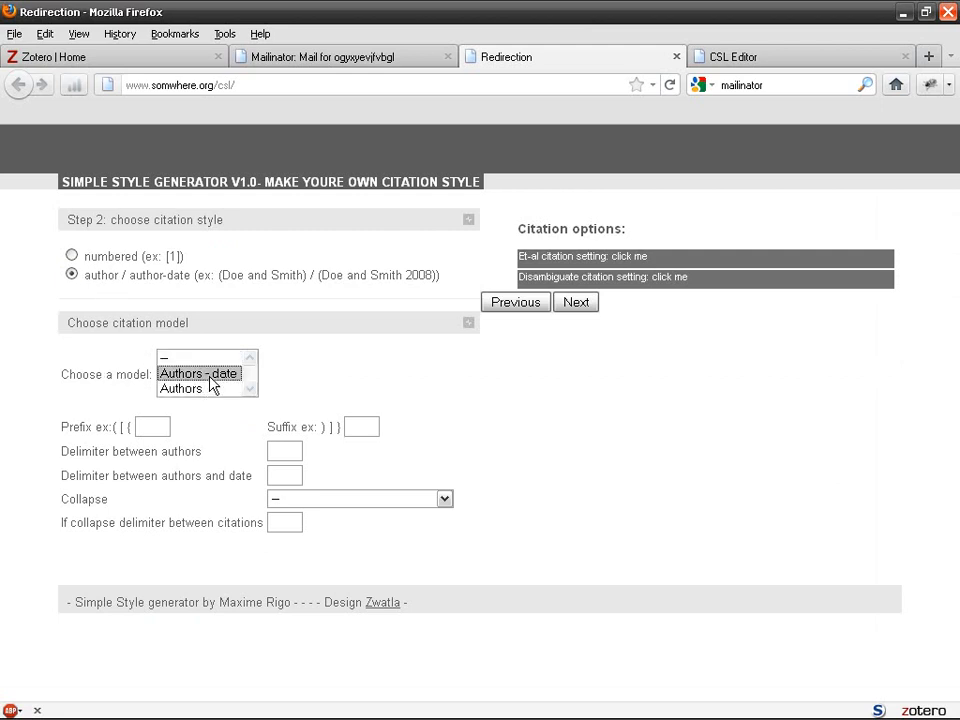
pyautogui.click(165, 426)
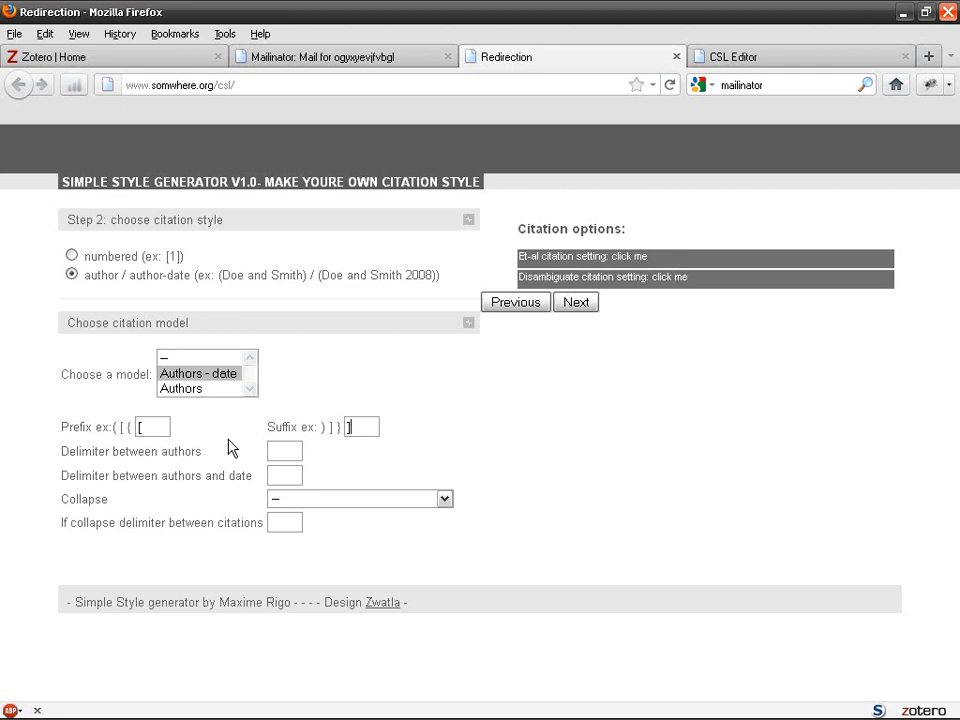
pyautogui.click(301, 452)
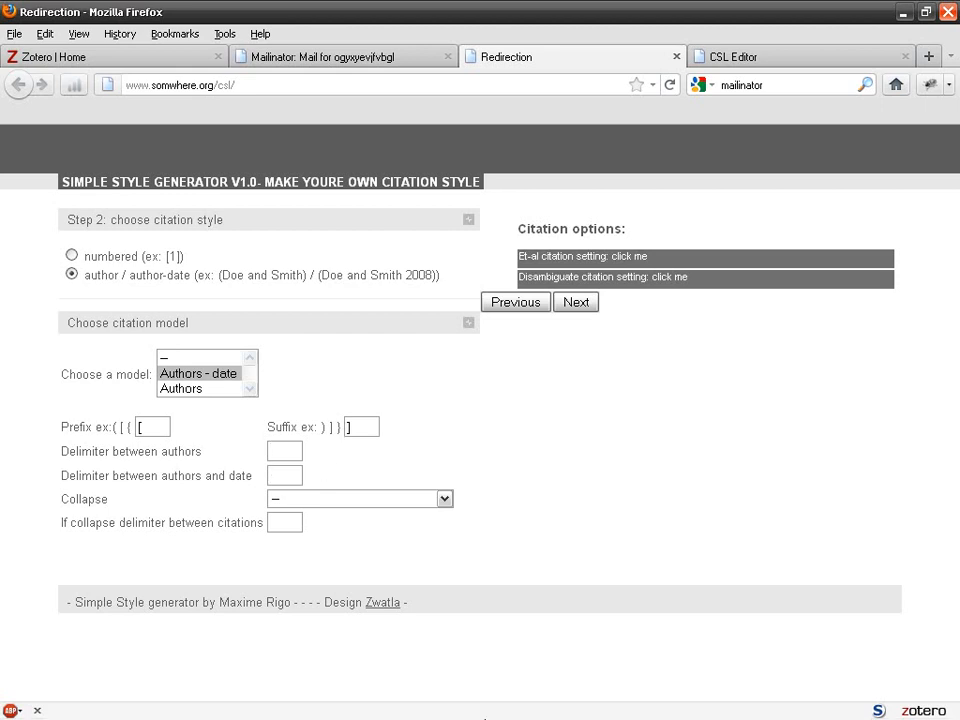
# Switch to the Writer document and undo the conversion of the in-text citations to footnotes
pyautogui.click(322, 707)
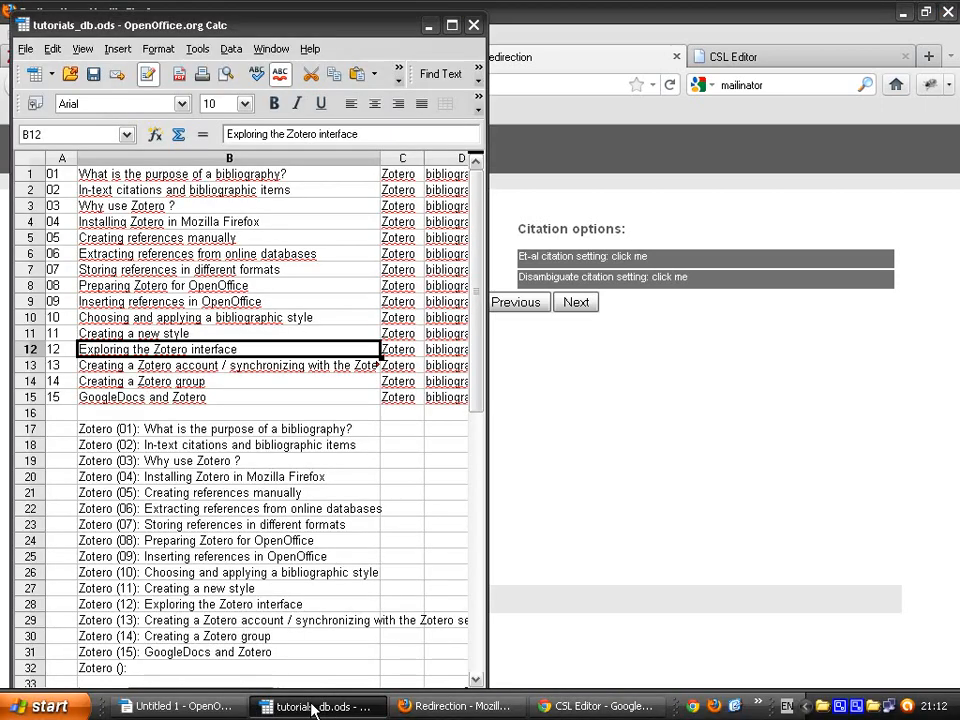
pyautogui.click(322, 707)
pyautogui.click(236, 707)
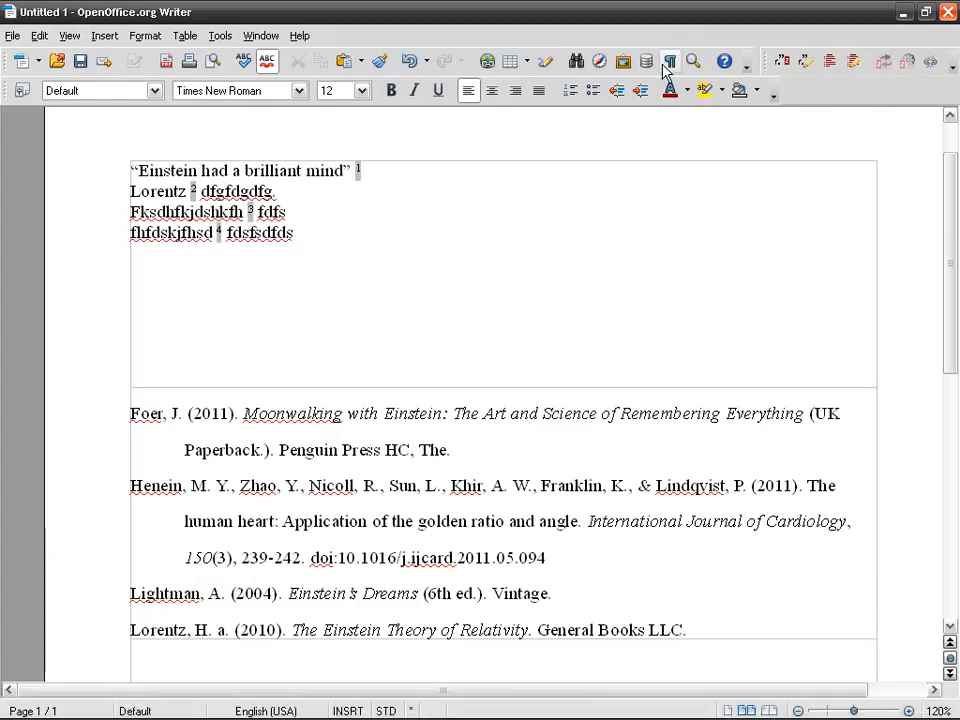
pyautogui.click(417, 66)
pyautogui.click(417, 66)
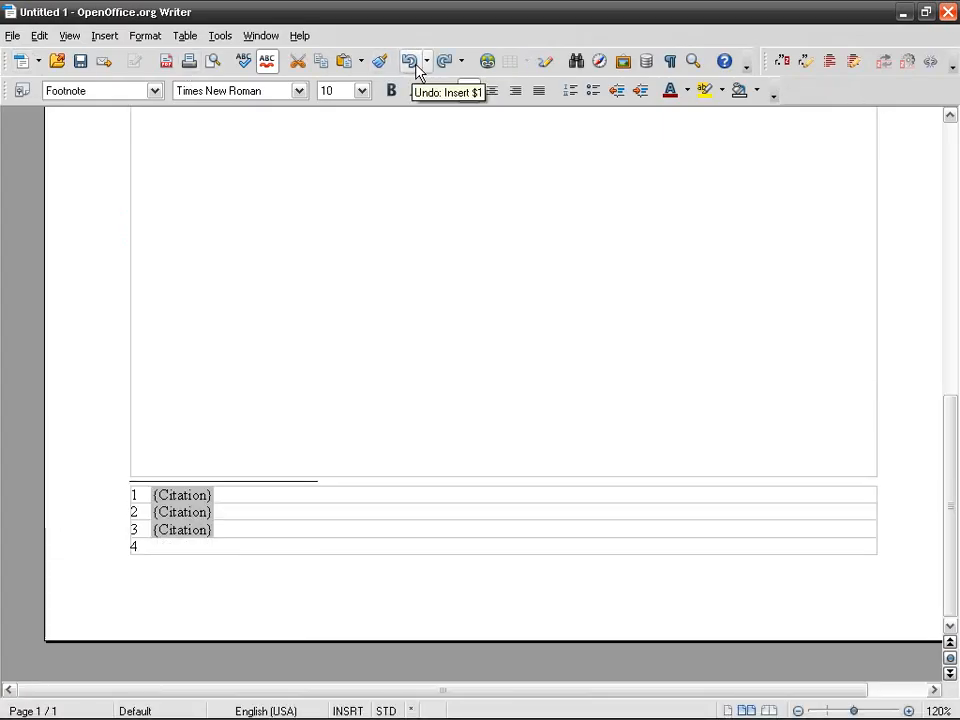
pyautogui.click(417, 66)
pyautogui.click(417, 66)
pyautogui.click(417, 66)
pyautogui.click(417, 66)
pyautogui.click(417, 66)
pyautogui.click(417, 66)
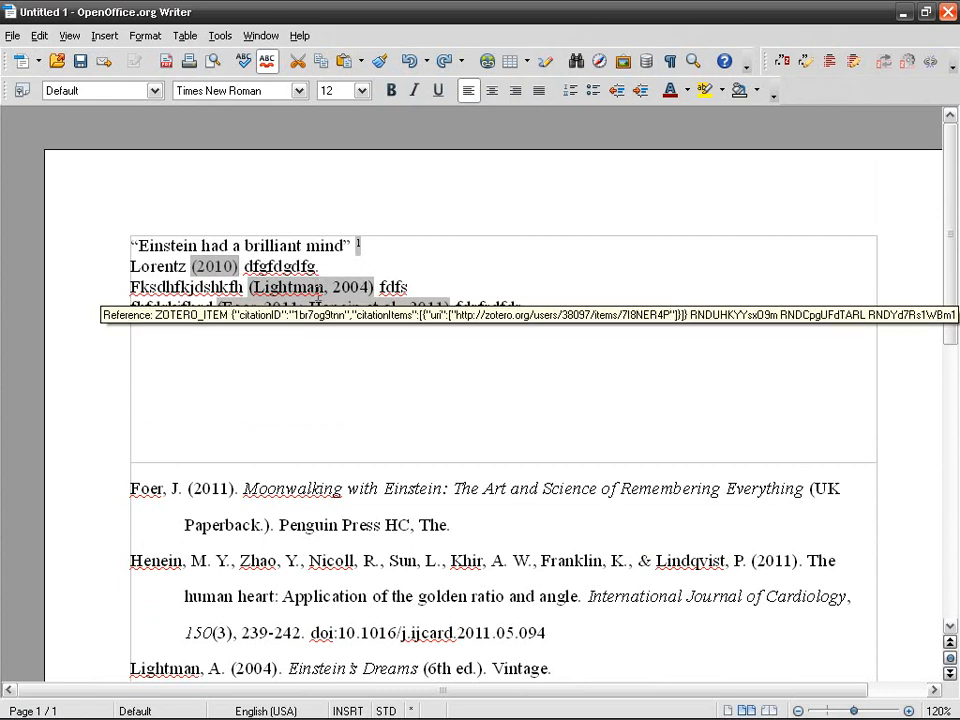
# In Firefox, set the authors-date delimiter to a comma, Collapse to Year ex: (Doe 2000, 2001), and the collapse delimiter between citations to a semicolon
pyautogui.click(597, 706)
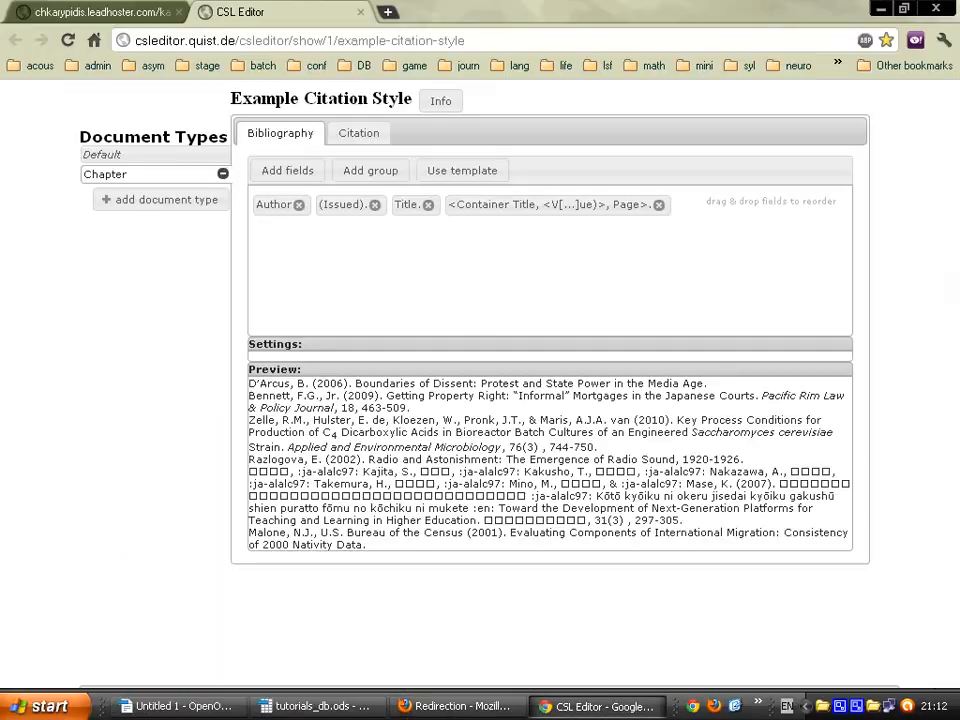
pyautogui.click(445, 706)
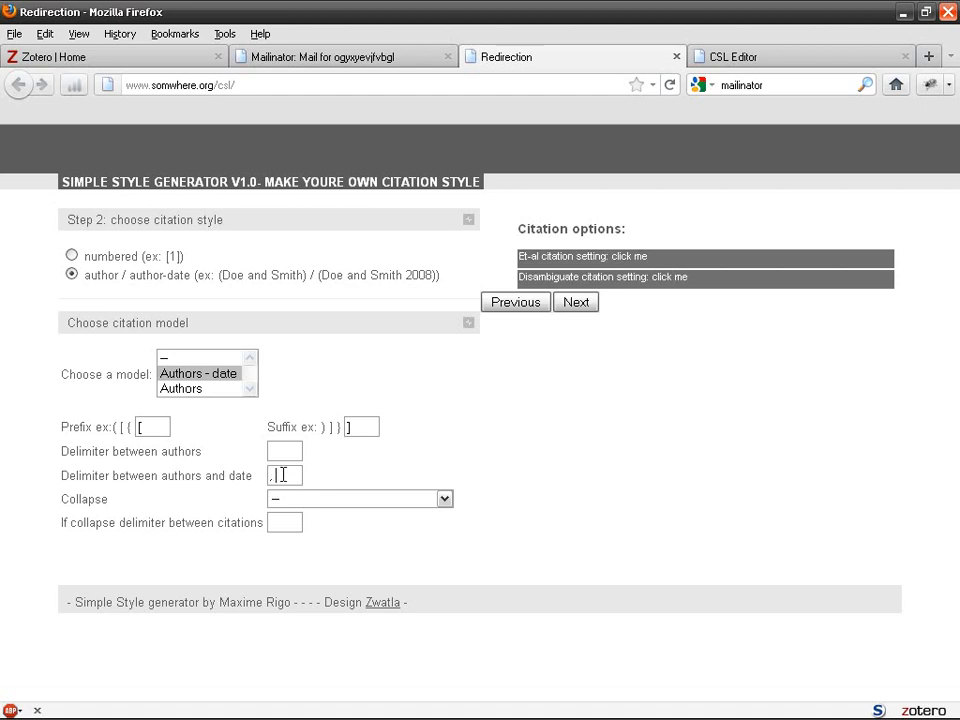
pyautogui.click(421, 498)
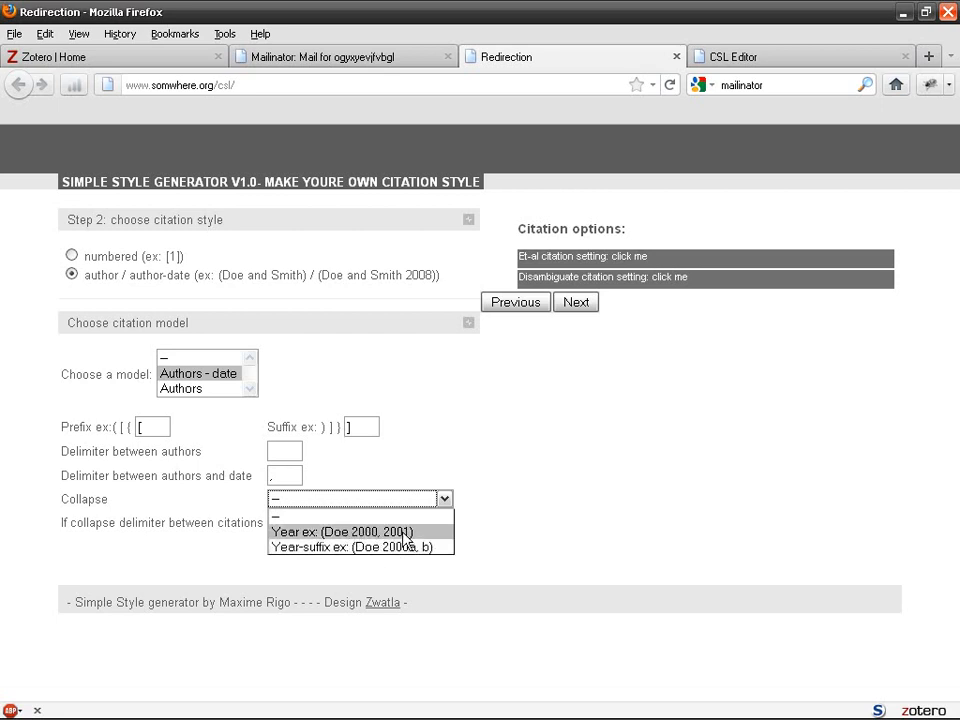
pyautogui.click(404, 534)
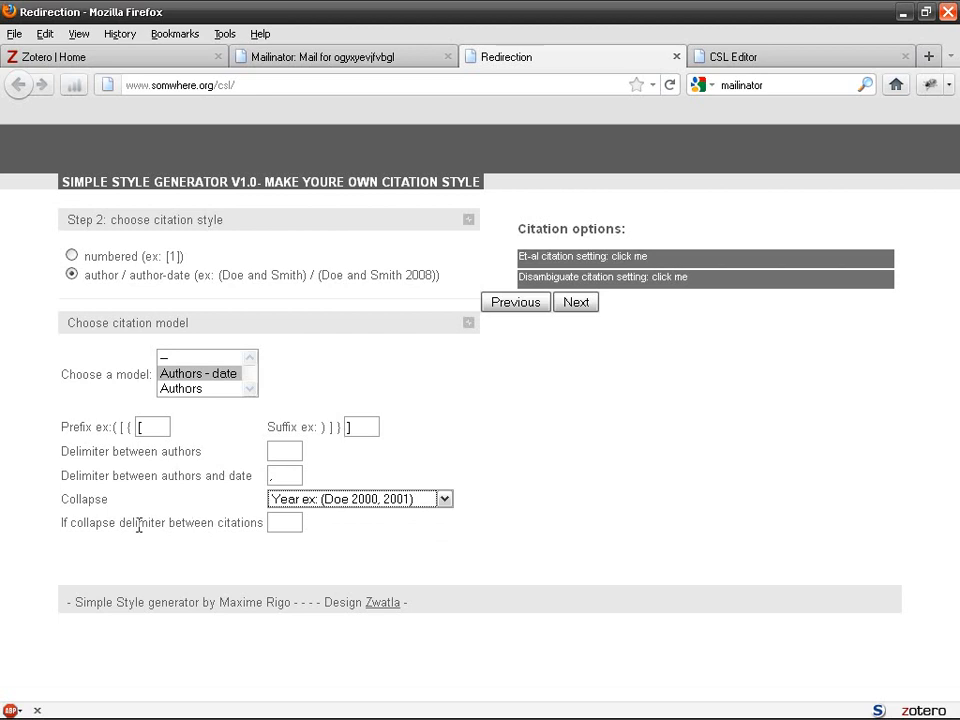
pyautogui.click(272, 523)
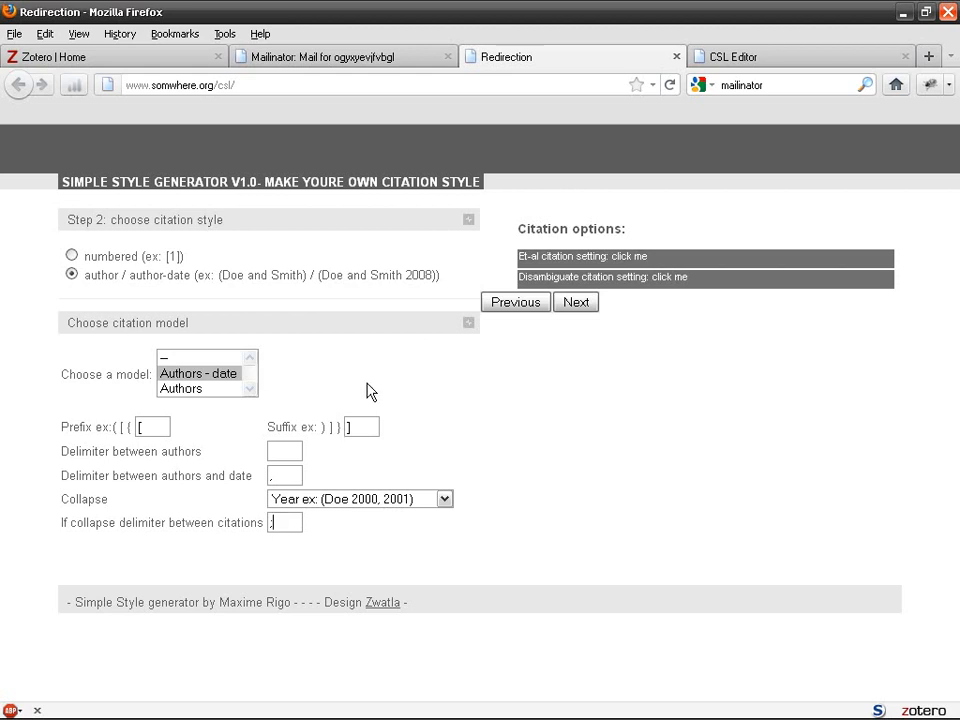
# Set the minimum authors to activate et-al in citation to 3 and expand the disambiguate citation settings
pyautogui.click(563, 257)
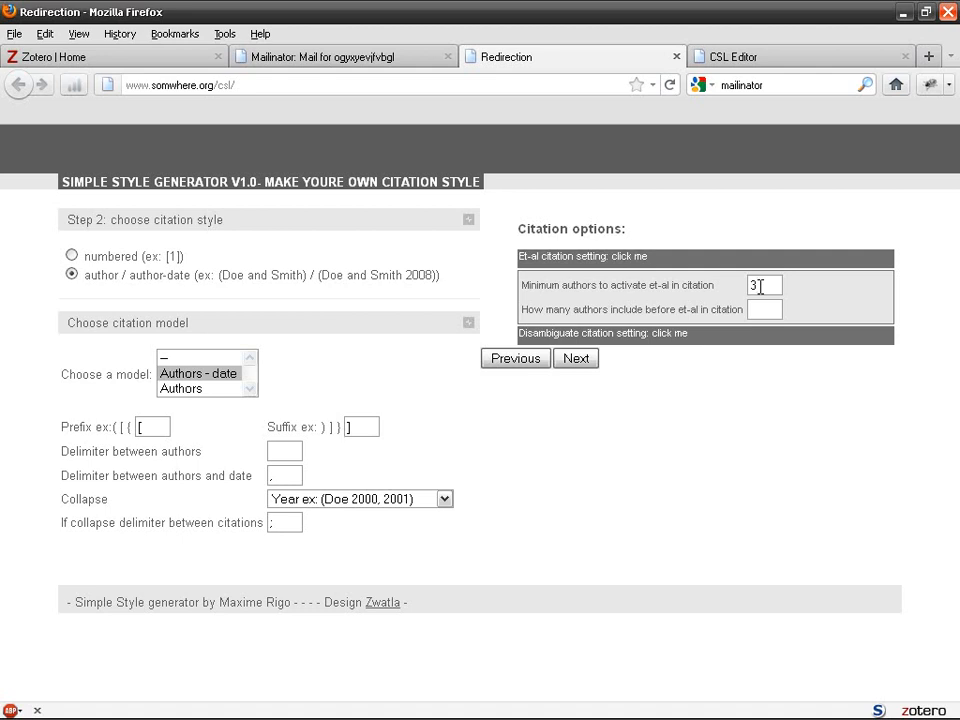
pyautogui.click(740, 333)
# Look at the in-text citations in the Writer document, and return to the disambiguation settings in Firefox
pyautogui.click(600, 706)
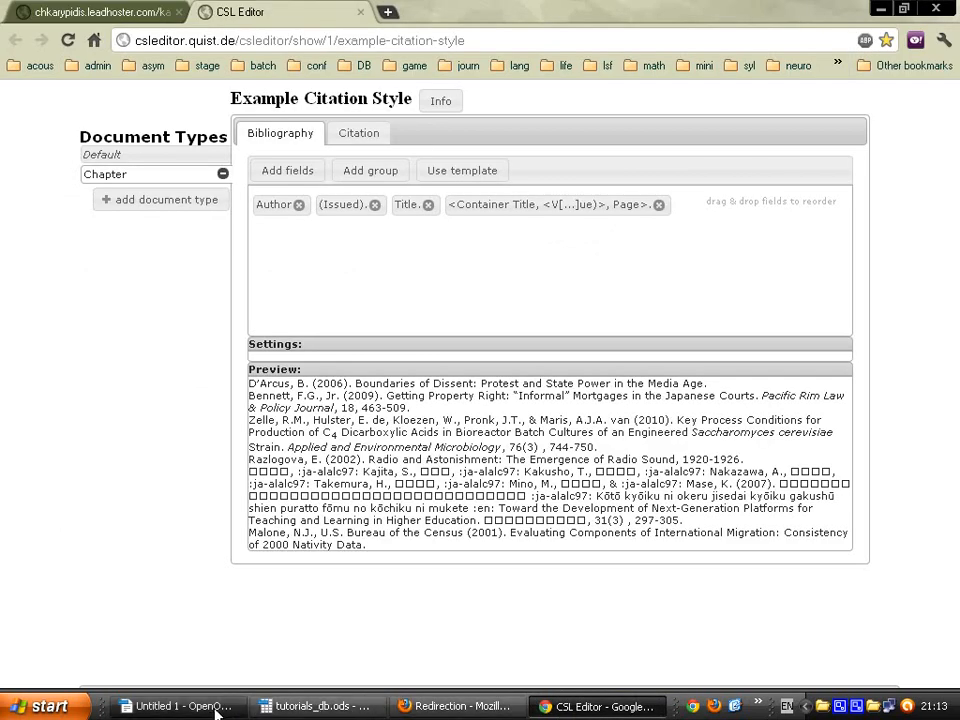
pyautogui.click(180, 706)
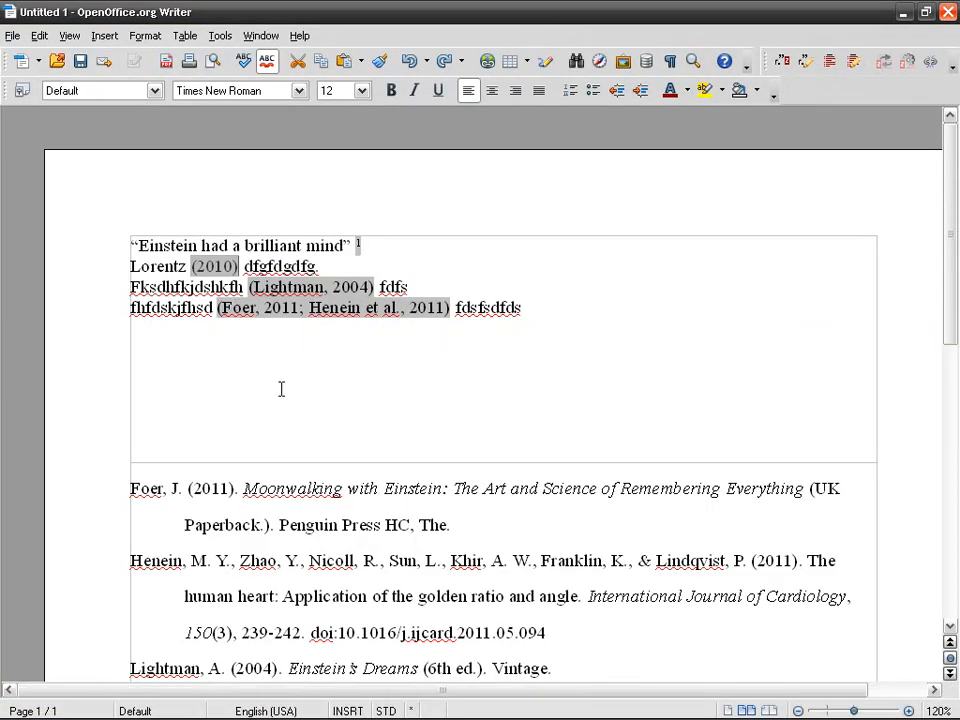
pyautogui.moveTo(492, 714)
pyautogui.click(590, 708)
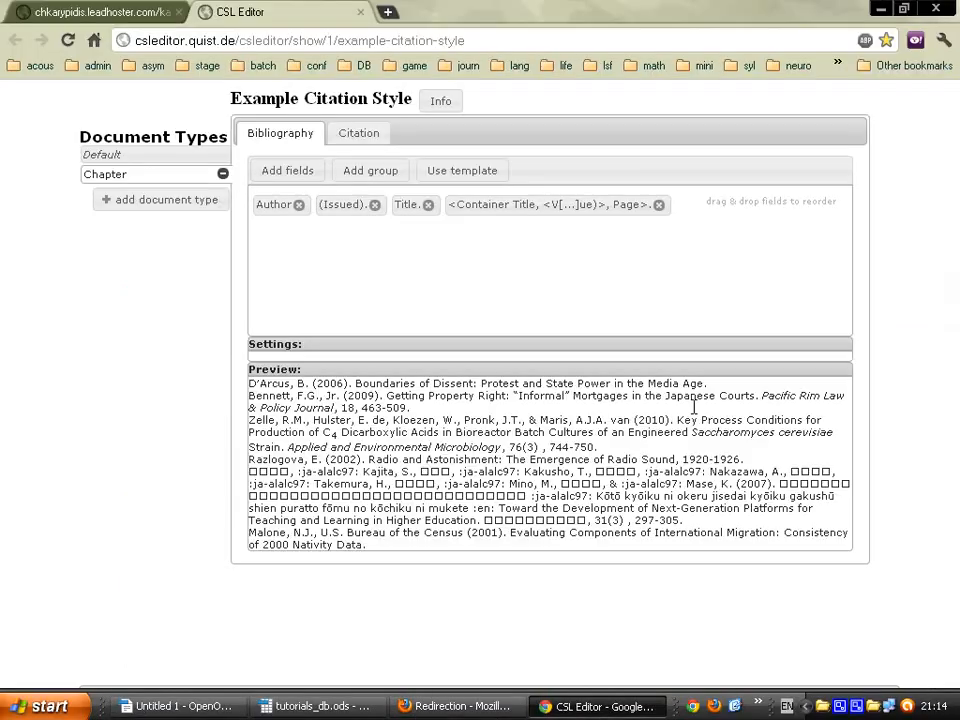
pyautogui.click(434, 712)
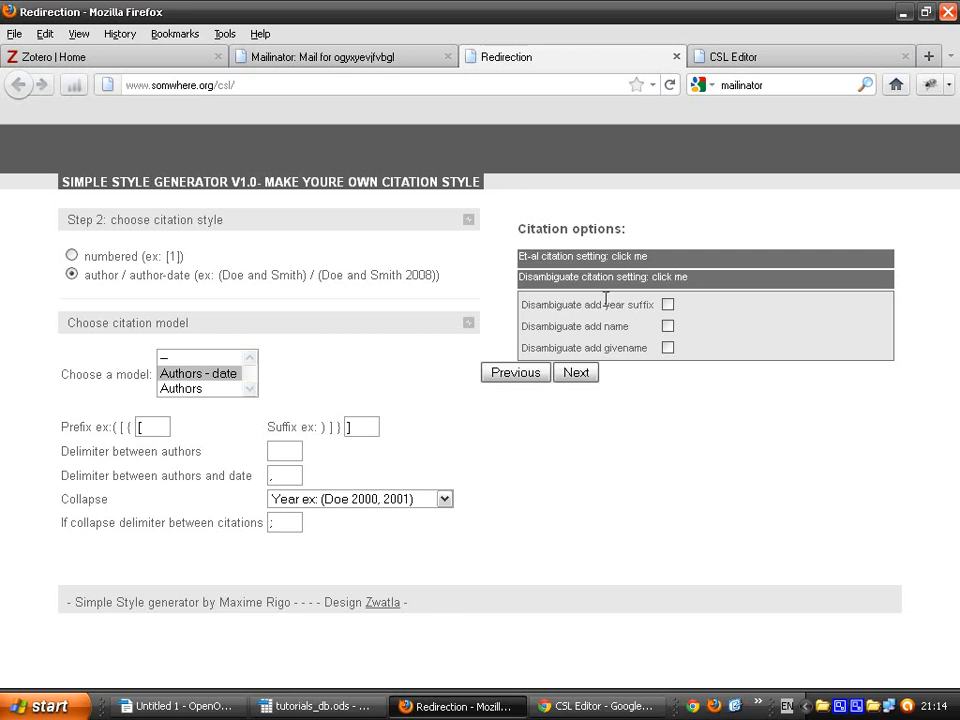
pyautogui.click(568, 258)
pyautogui.click(766, 312)
pyautogui.click(780, 334)
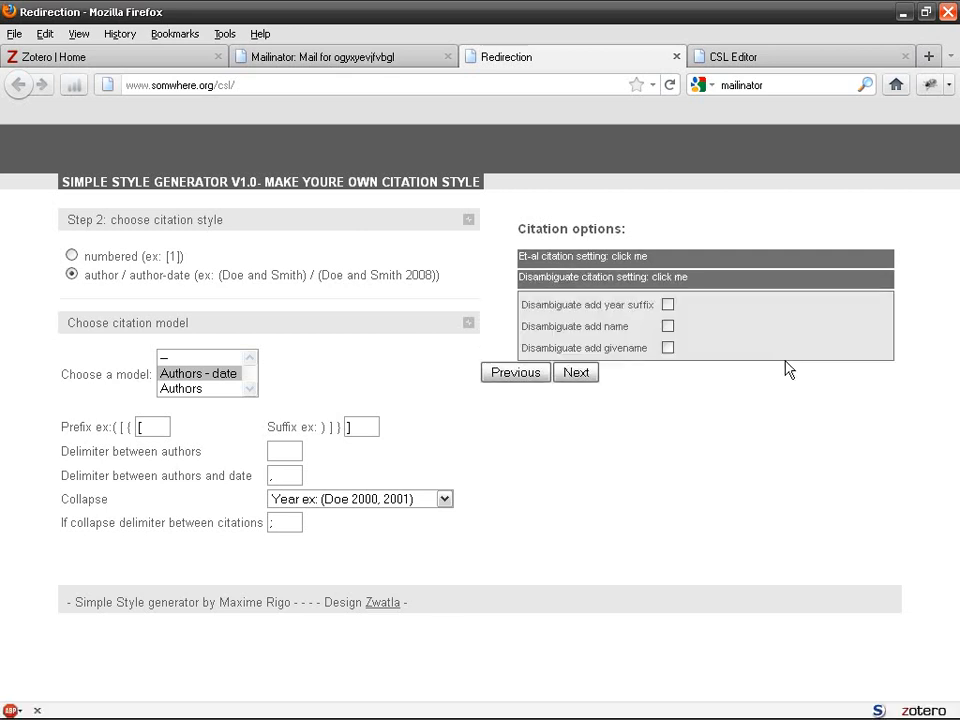
pyautogui.click(558, 279)
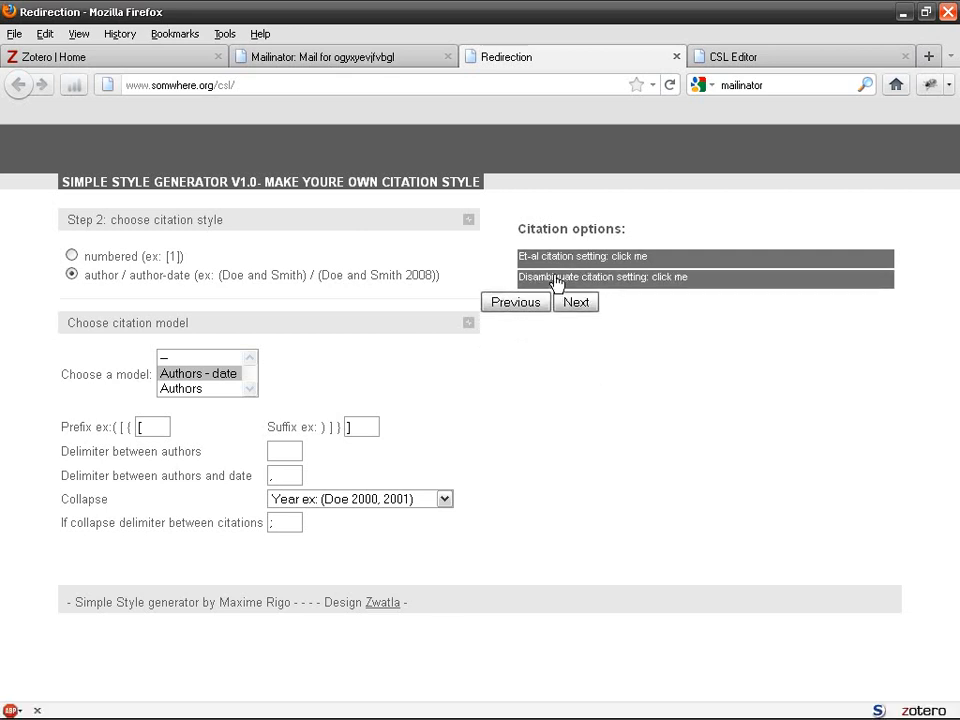
pyautogui.click(686, 277)
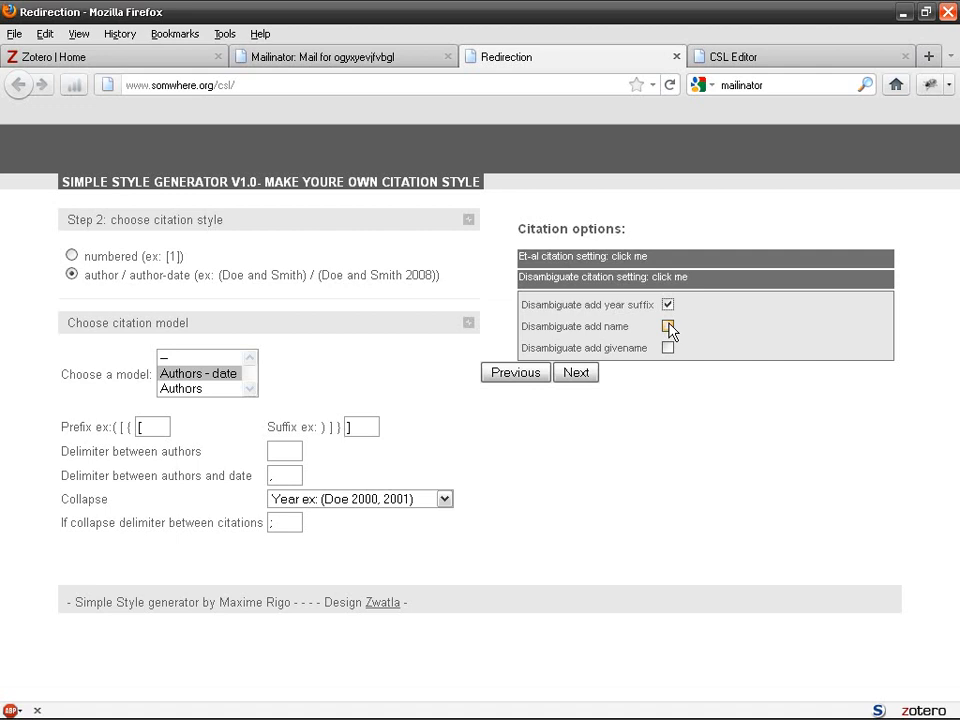
# Toggle the year suffix, name and given name disambiguation options, and continue to the bibliography configuration step
pyautogui.click(668, 347)
pyautogui.click(667, 326)
pyautogui.click(667, 326)
pyautogui.click(668, 305)
pyautogui.click(668, 347)
pyautogui.click(577, 373)
pyautogui.click(147, 278)
pyautogui.click(147, 276)
# Switch to the Writer document and examine the bibliography below the text, including the author at the start of the first entry
pyautogui.moveTo(300, 712)
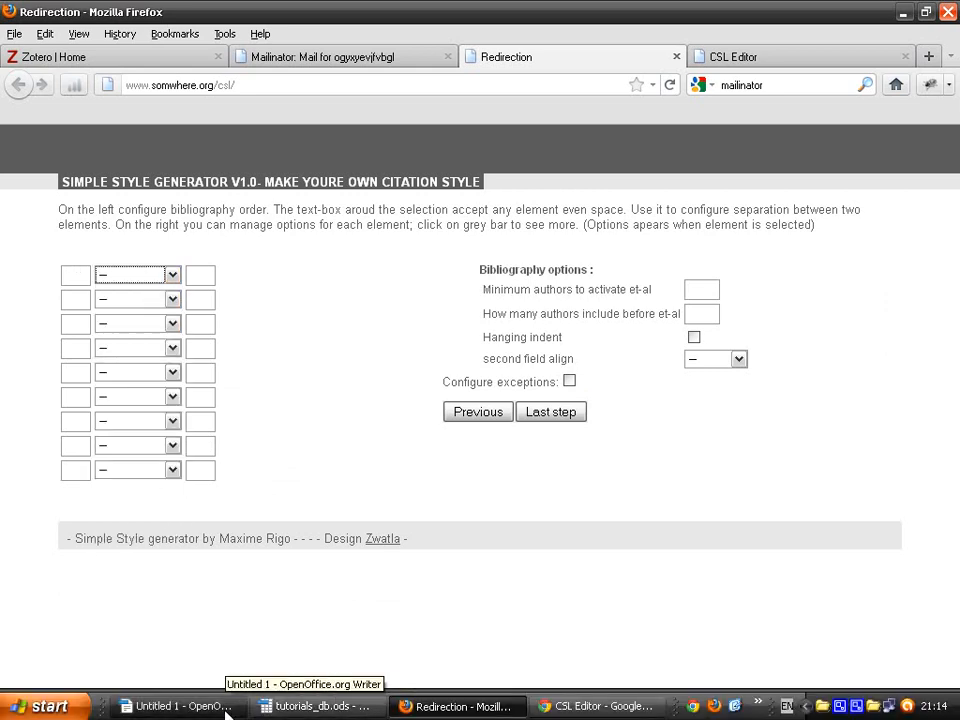
pyautogui.click(226, 712)
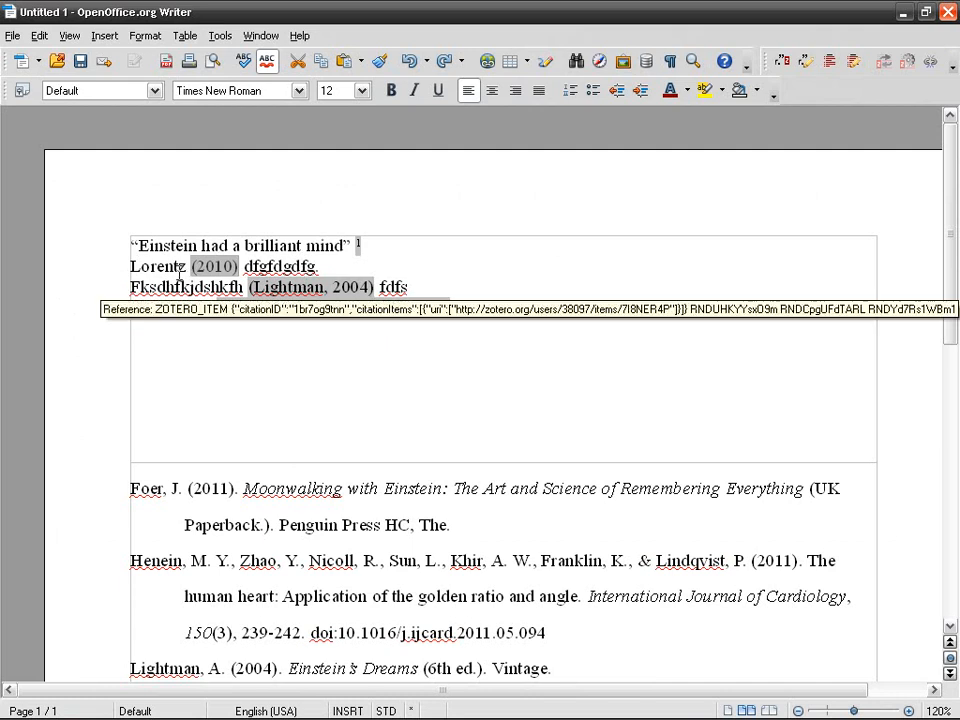
pyautogui.moveTo(360, 712)
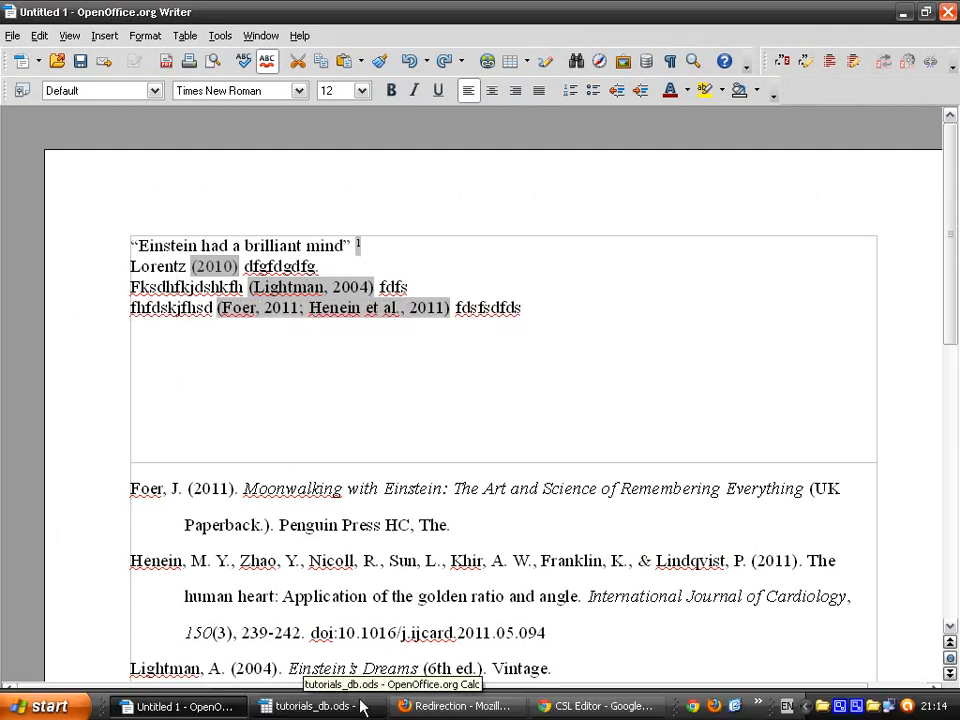
pyautogui.click(450, 706)
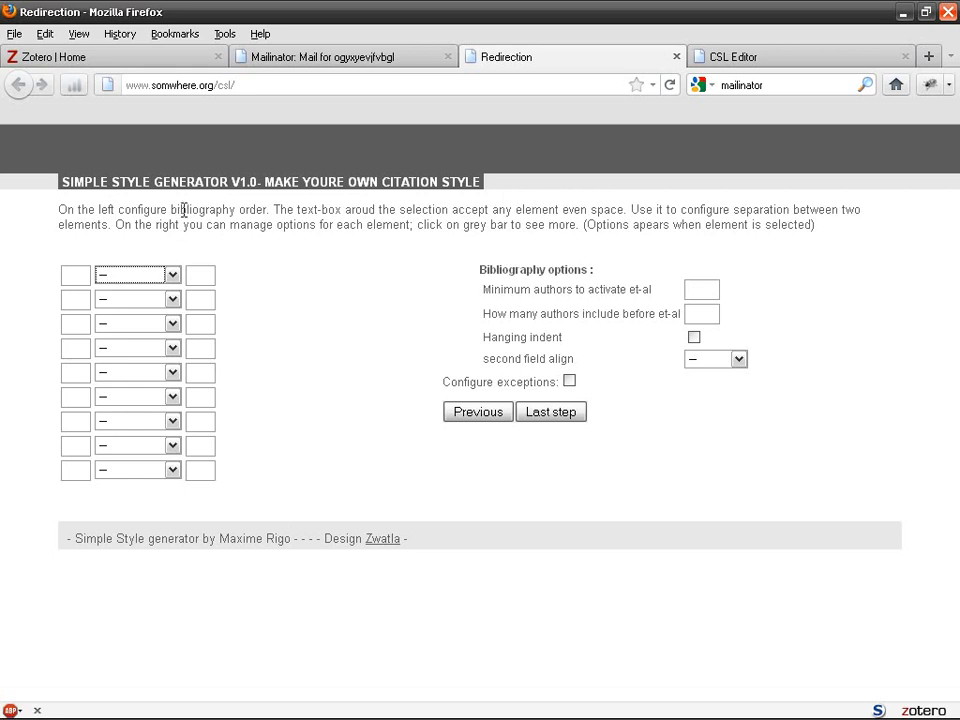
pyautogui.moveTo(150, 712)
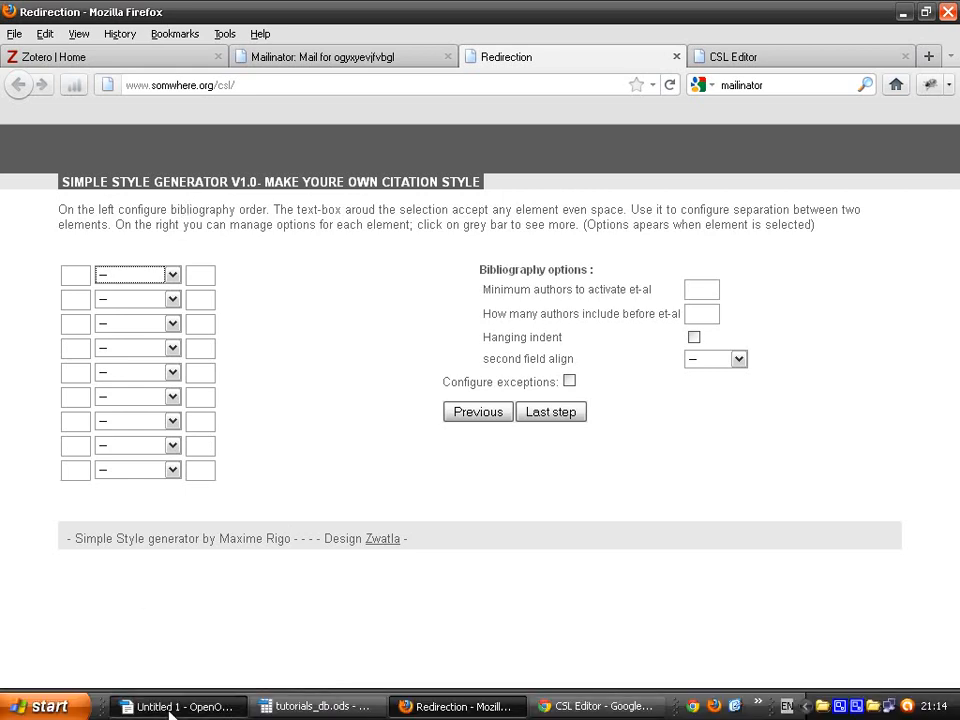
pyautogui.click(120, 706)
pyautogui.click(256, 484)
pyautogui.scroll(-2, 256, 484)
pyautogui.moveTo(125, 367); pyautogui.dragTo(727, 583)
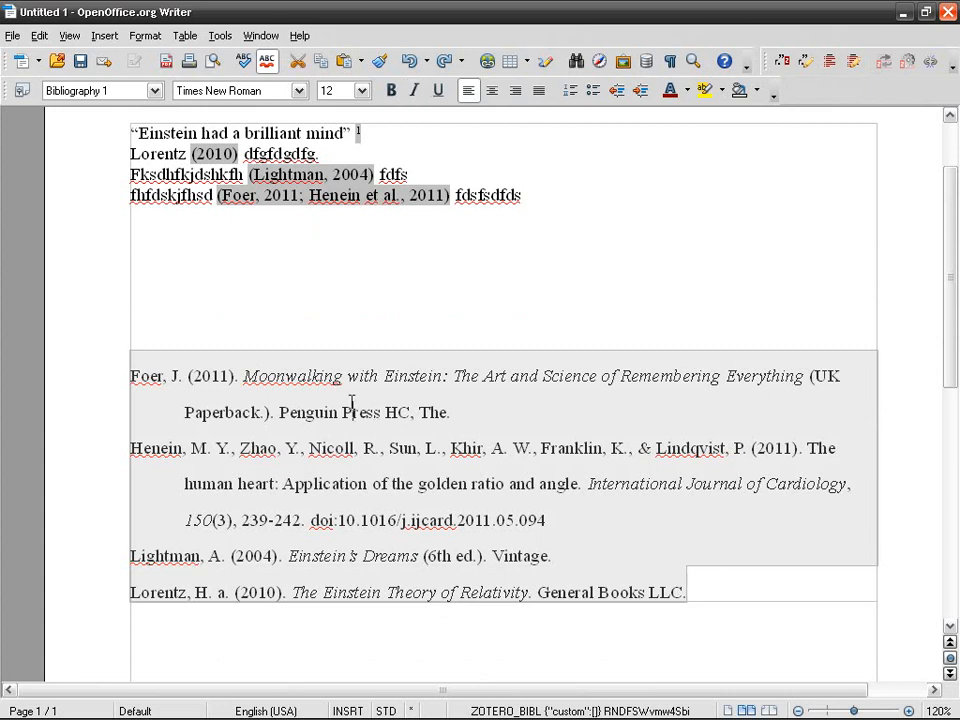
pyautogui.click(155, 373)
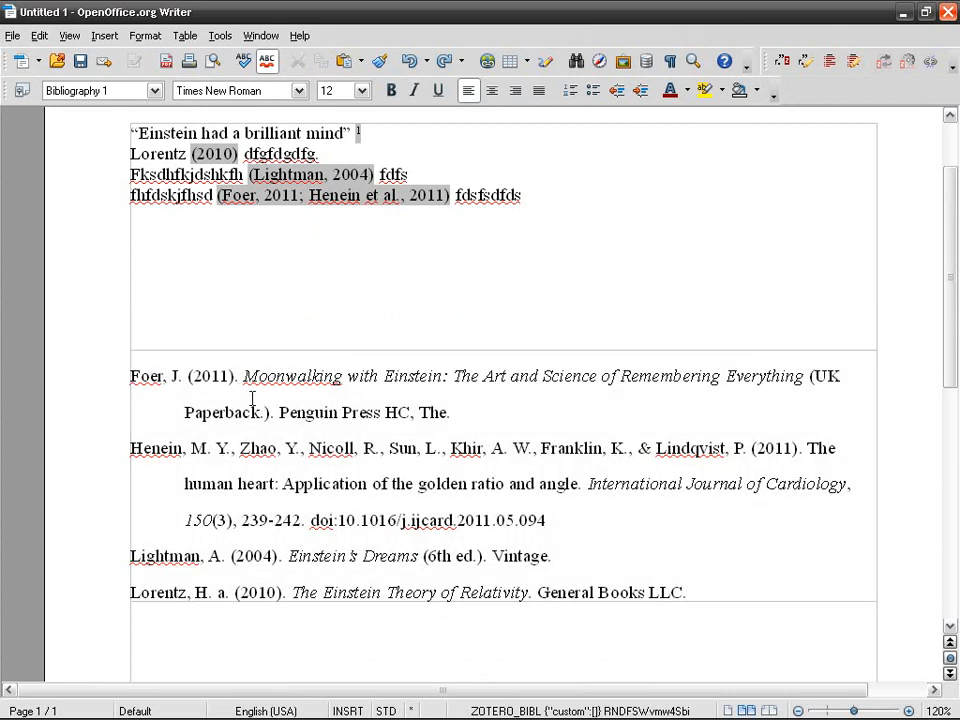
pyautogui.doubleClick(146, 374)
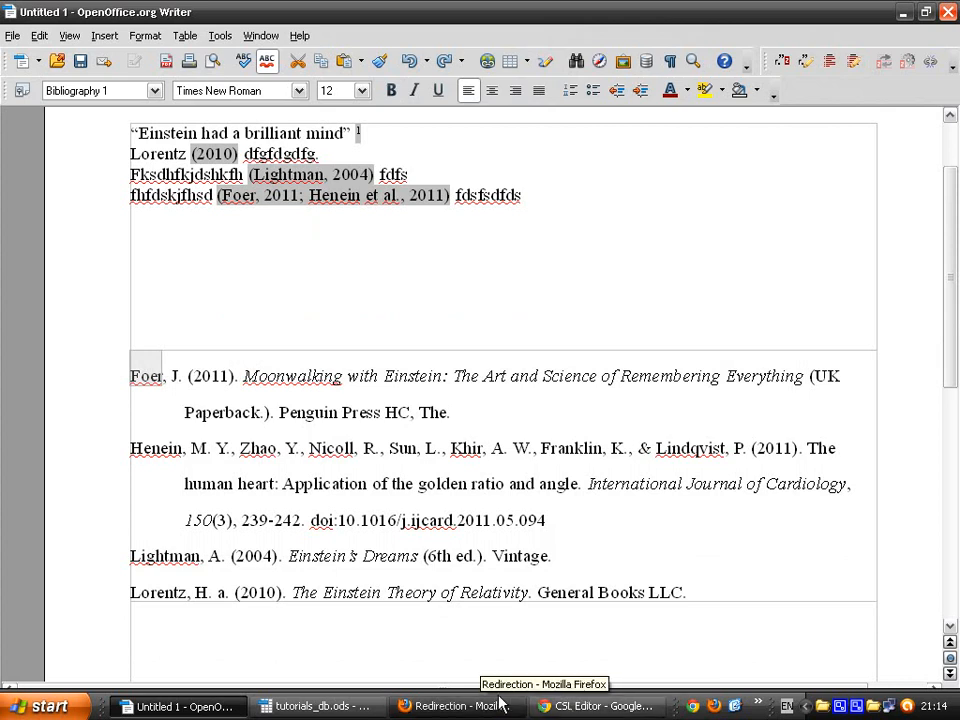
# In Firefox, set the first bibliography element to Authors and the second to Date
pyautogui.click(500, 705)
pyautogui.click(133, 274)
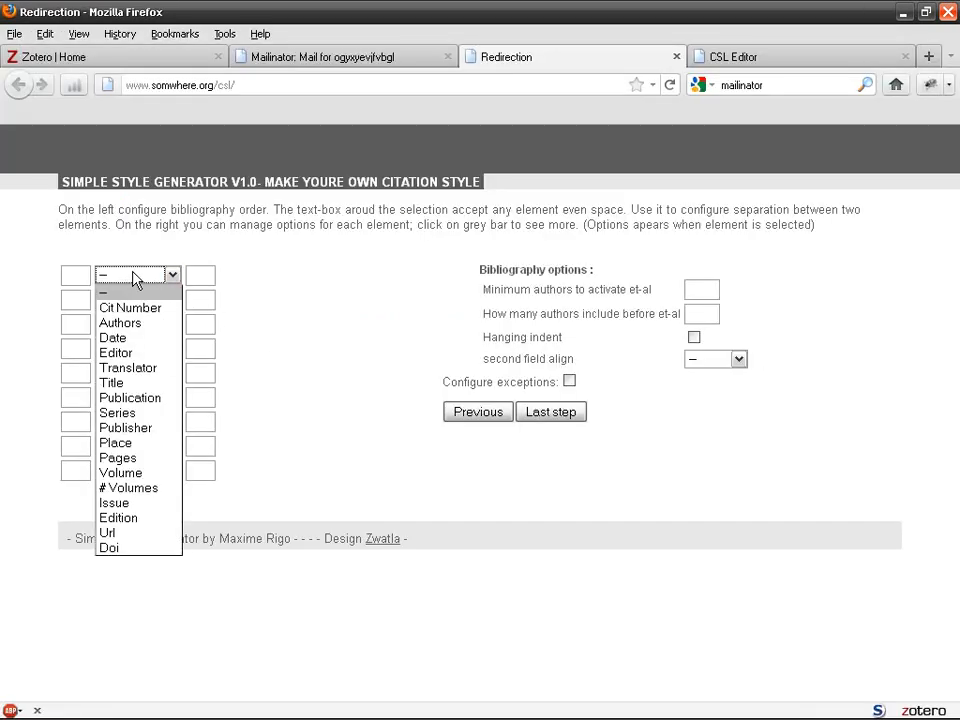
pyautogui.click(120, 323)
pyautogui.click(198, 276)
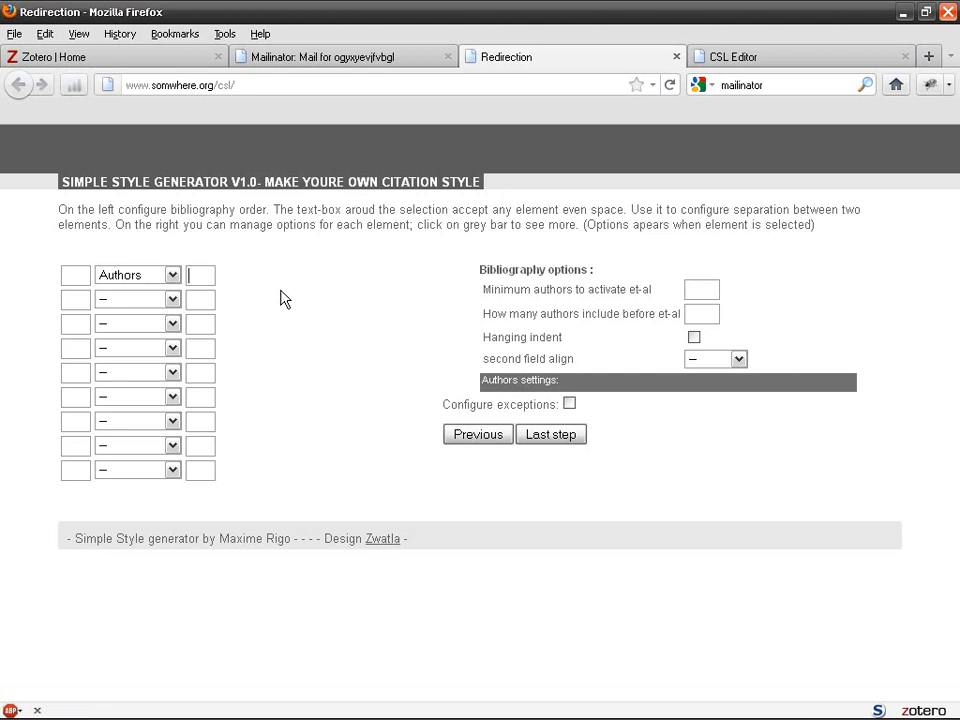
pyautogui.click(122, 304)
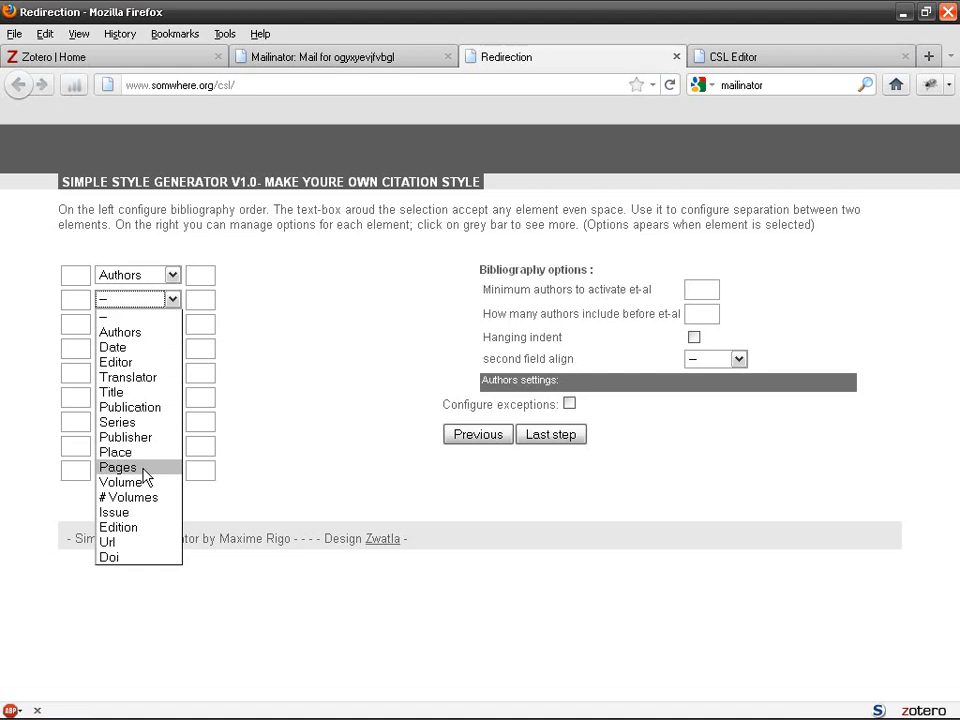
pyautogui.click(128, 348)
pyautogui.click(78, 300)
# Check the date format in the Writer bibliography, and enclose the Date element in parentheses as prefix and suffix in Firefox
pyautogui.moveTo(590, 706)
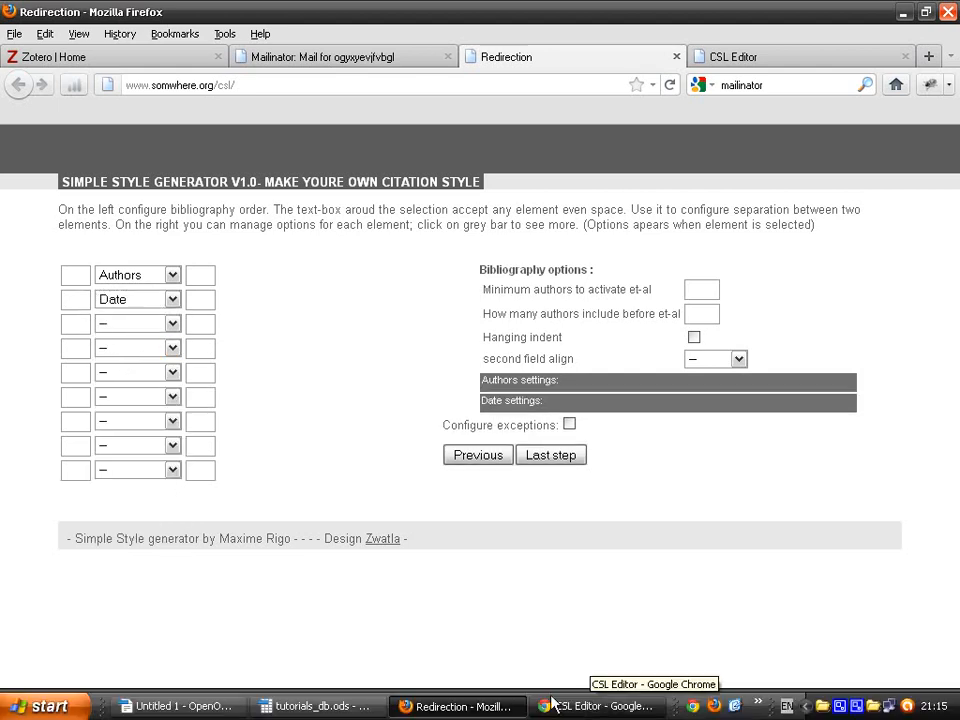
pyautogui.click(220, 707)
pyautogui.click(318, 706)
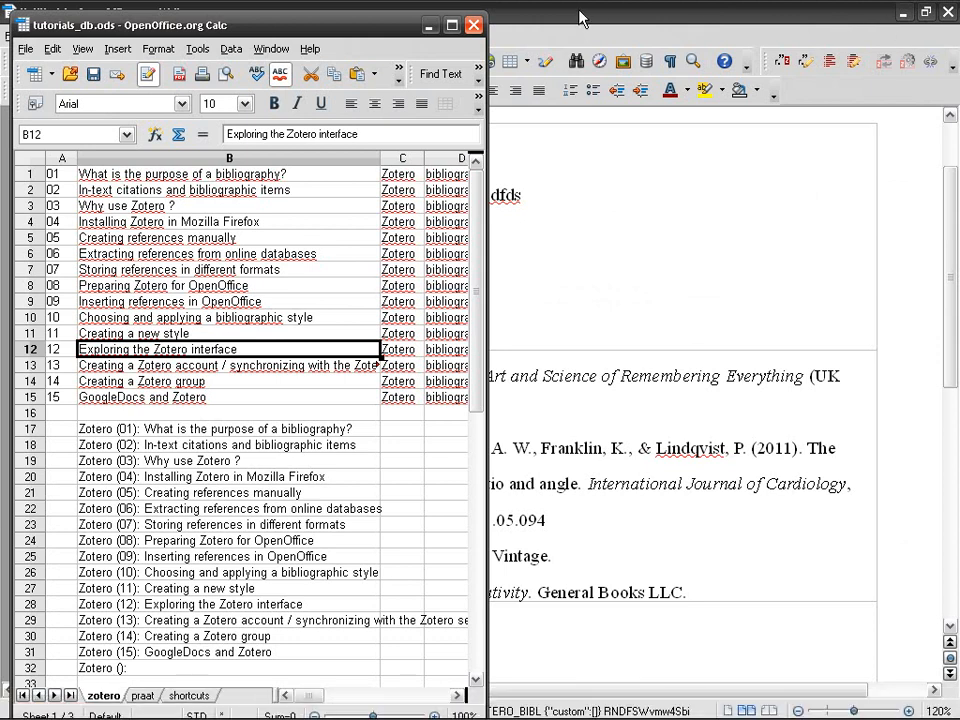
pyautogui.click(428, 26)
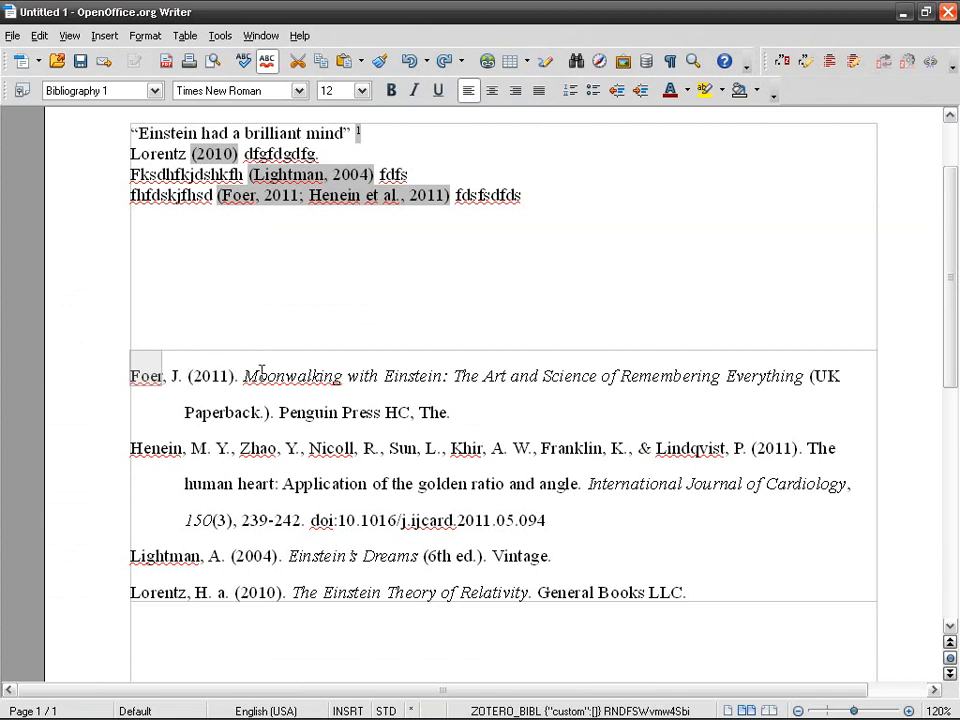
pyautogui.click(335, 708)
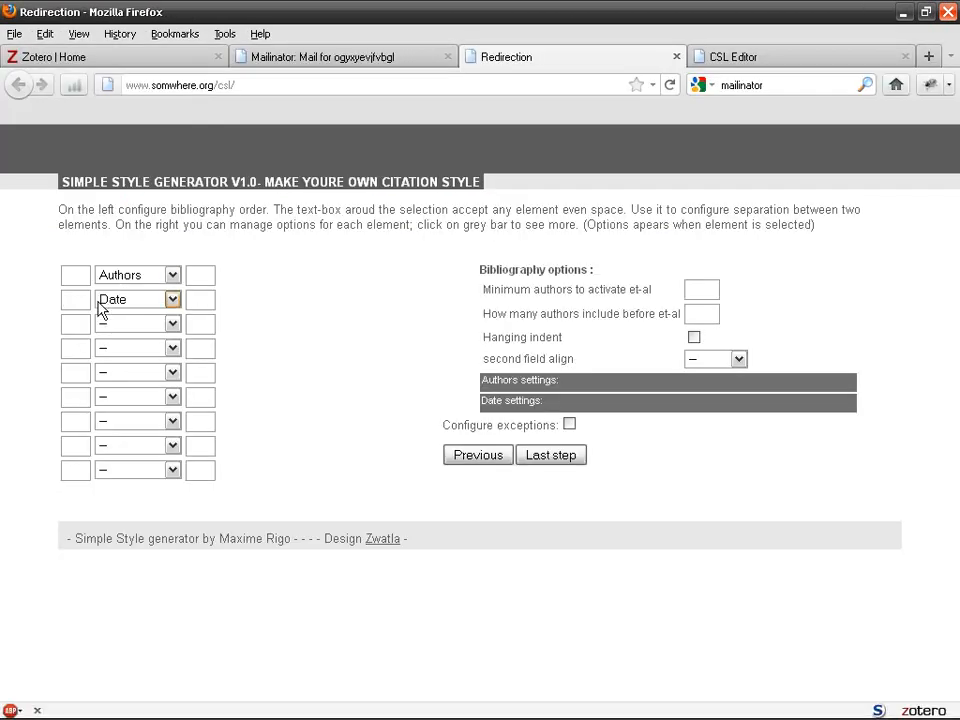
pyautogui.press('Tab')
pyautogui.press('Tab')
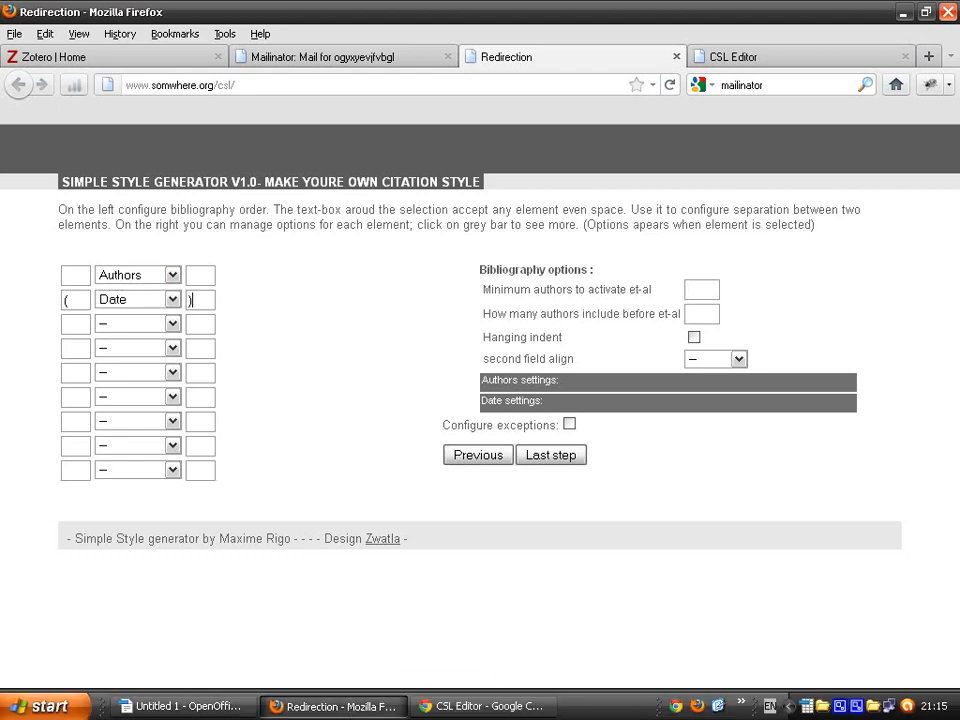
# Check the punctuation after the year in the Writer bibliography, and add a period after the Date element's closing parenthesis in Firefox
pyautogui.click(190, 708)
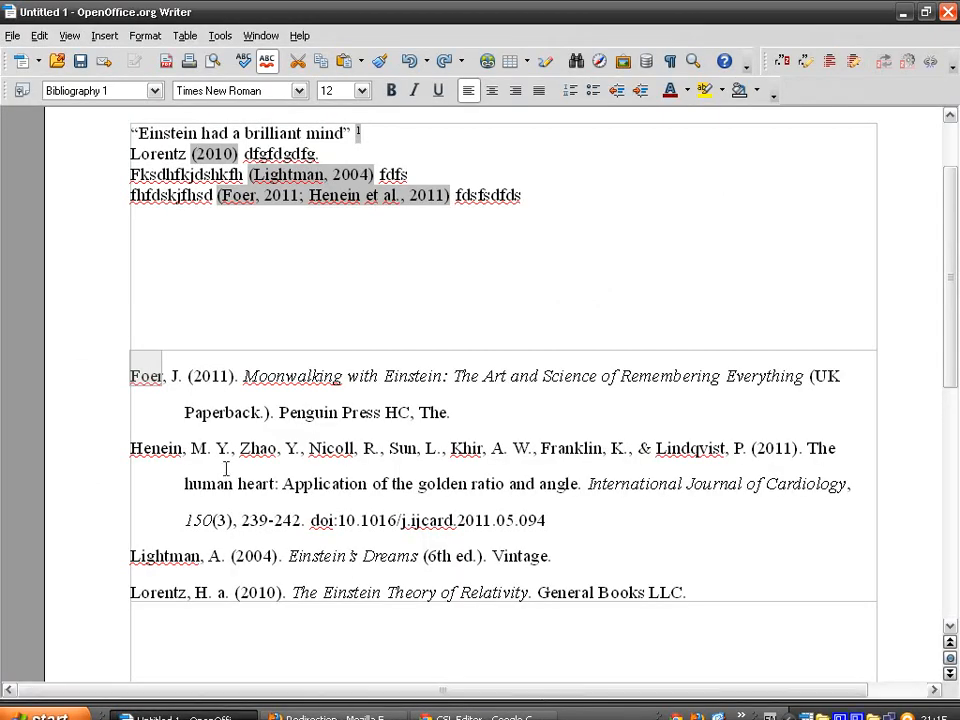
pyautogui.click(236, 376)
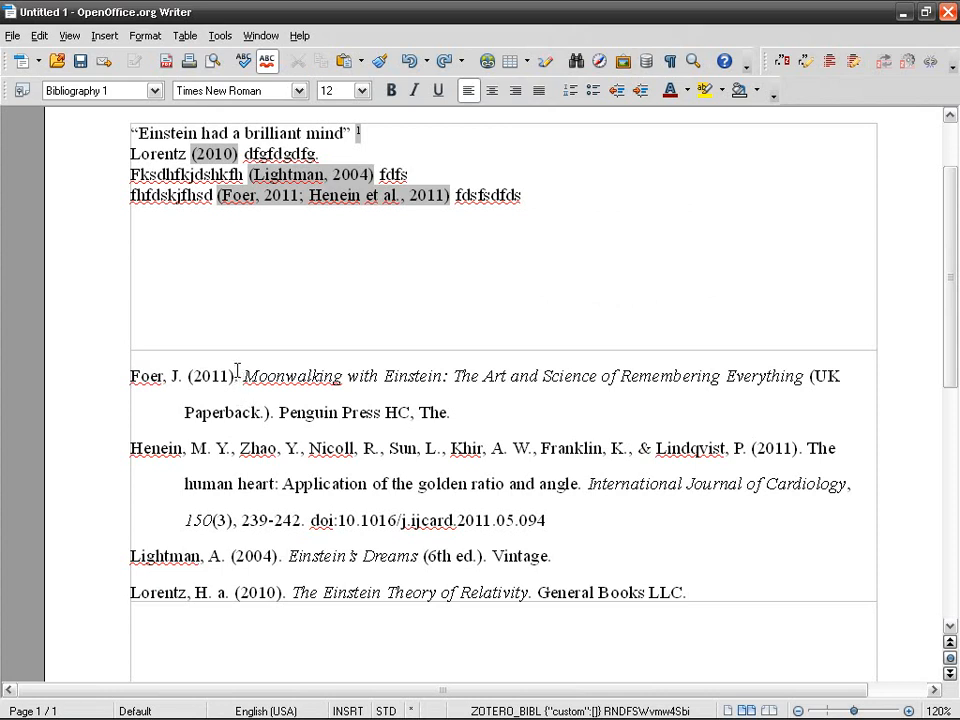
pyautogui.click(335, 708)
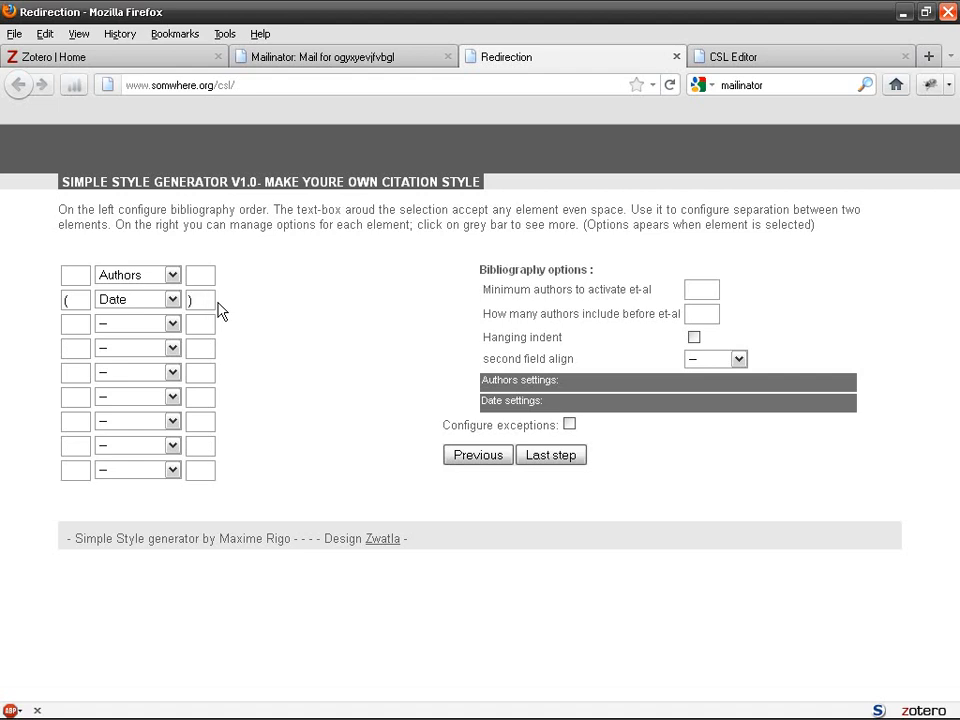
pyautogui.click(228, 712)
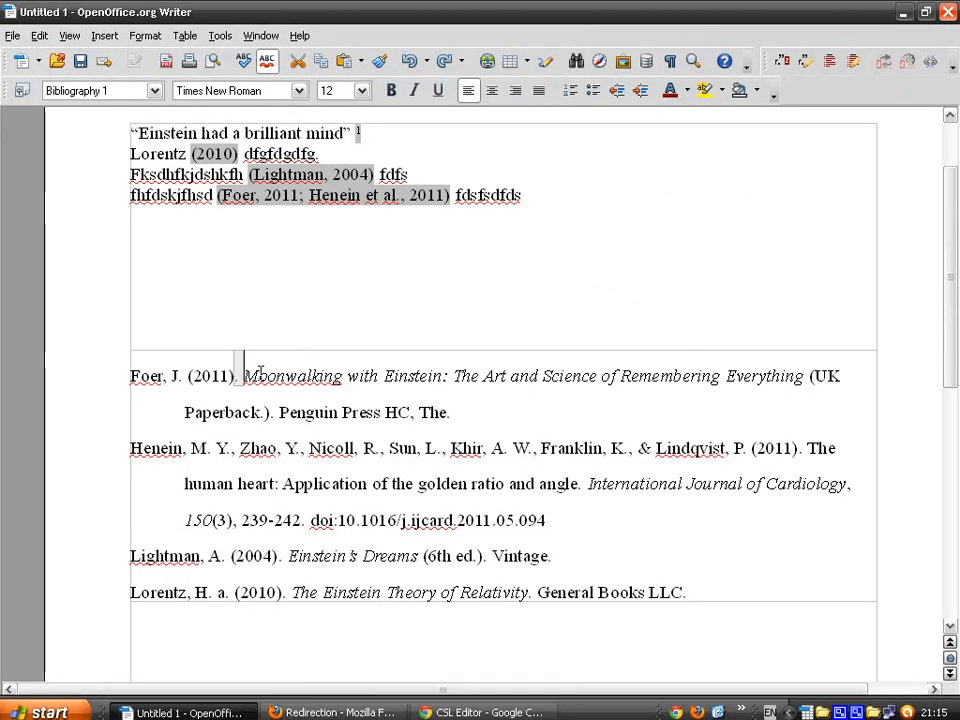
pyautogui.click(318, 712)
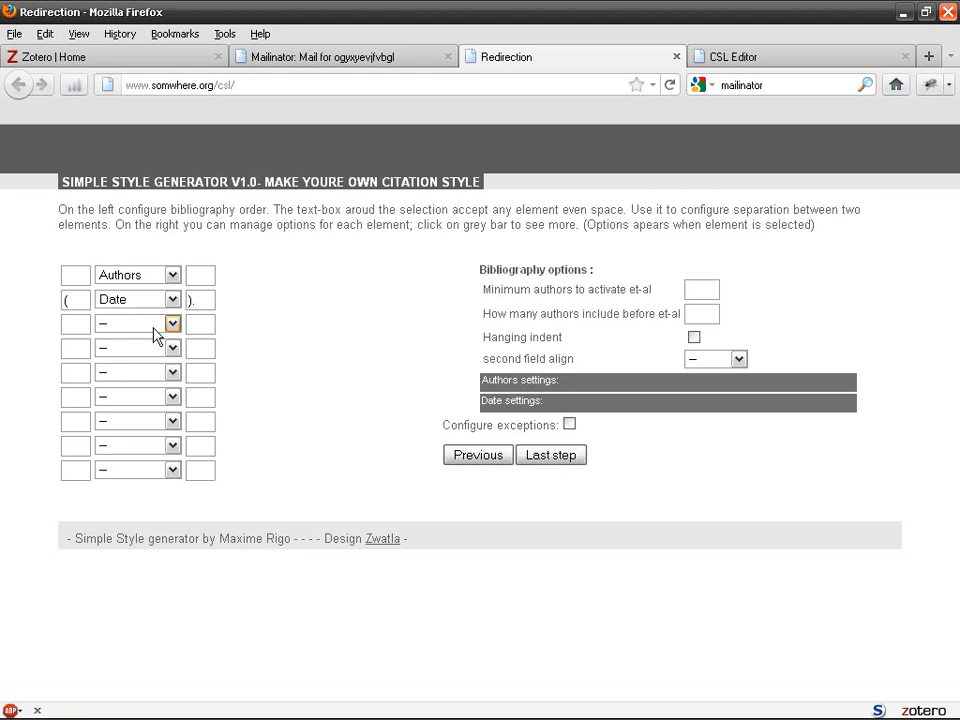
# Set the third bibliography element to Title, and compare the order with the Einstein's Dreams entry in the Writer document
pyautogui.click(154, 328)
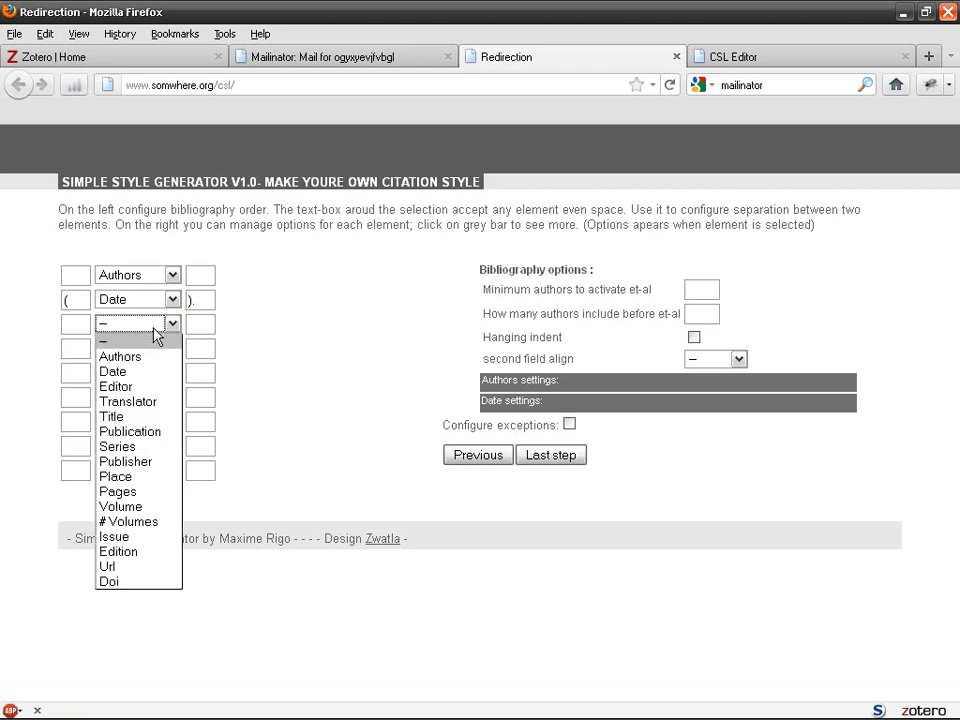
pyautogui.click(144, 425)
pyautogui.click(197, 712)
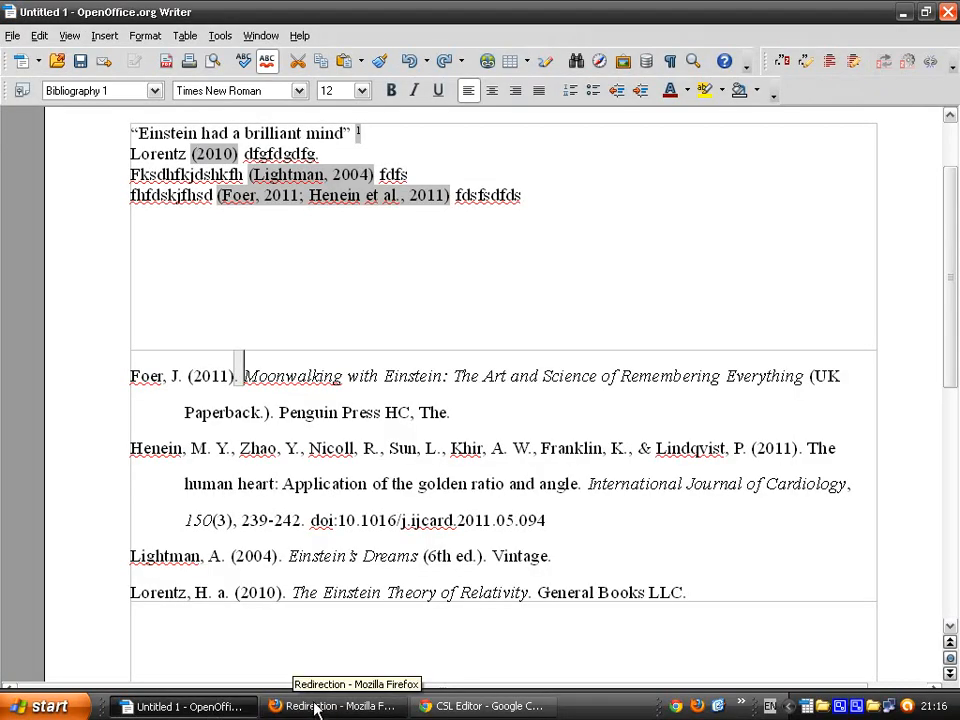
pyautogui.moveTo(132, 549); pyautogui.dragTo(564, 549)
pyautogui.click(440, 546)
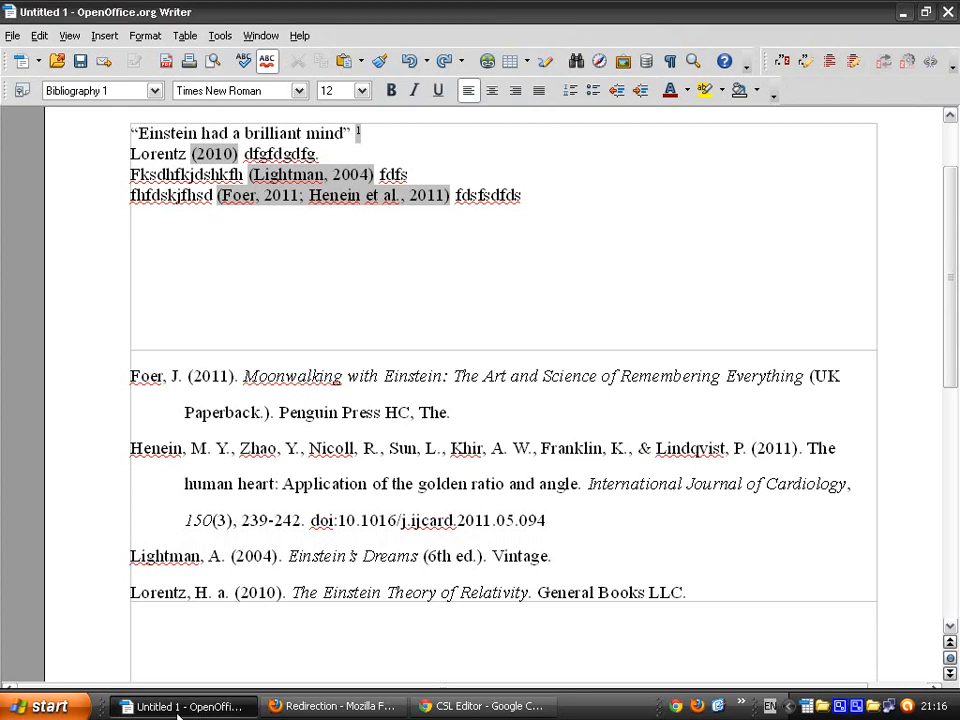
pyautogui.click(318, 712)
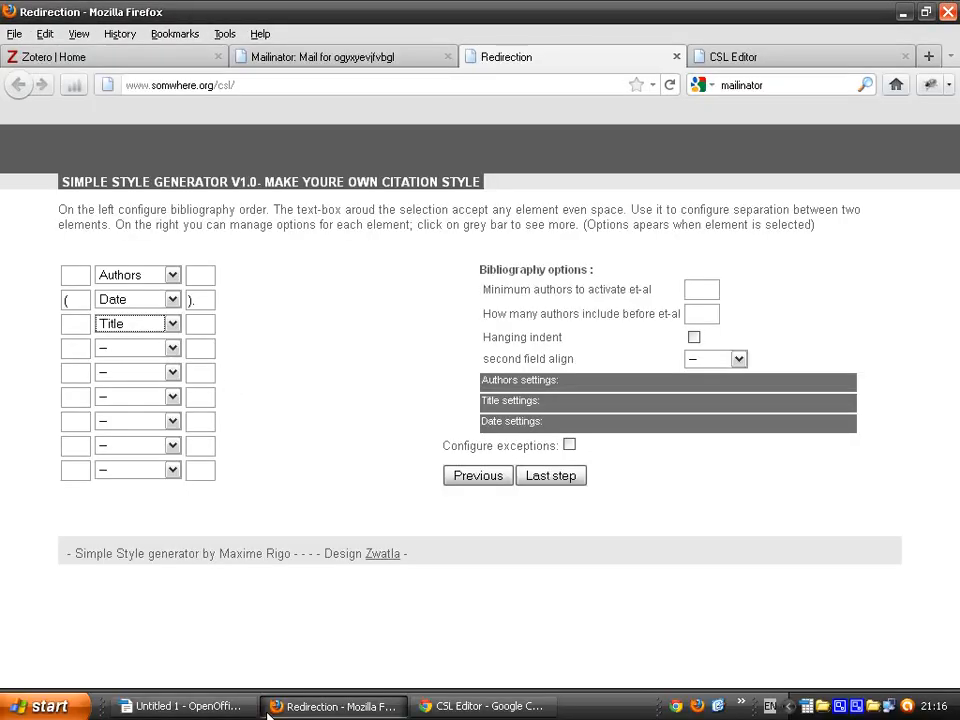
# Check the separator before the publisher in the Einstein's Dreams entry in Writer, and give the Title element a period suffix in Firefox
pyautogui.click(225, 714)
pyautogui.moveTo(483, 555); pyautogui.dragTo(493, 554)
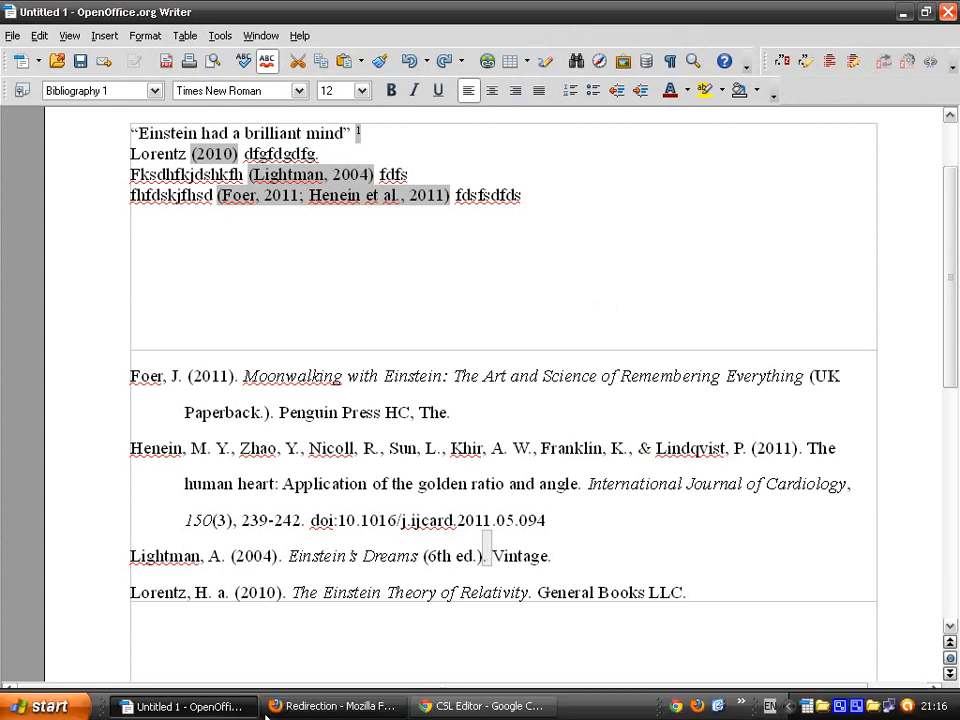
pyautogui.click(268, 712)
pyautogui.click(195, 325)
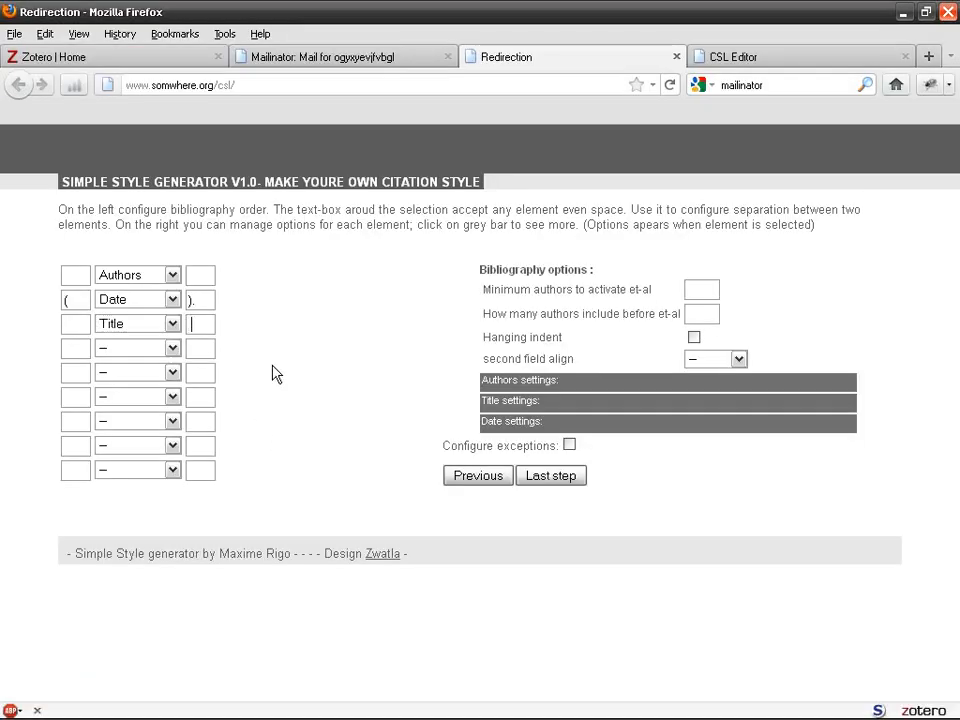
# Set the fourth bibliography element to Edition, check the Writer bibliography, and give Edition a period suffix in Firefox
pyautogui.click(145, 349)
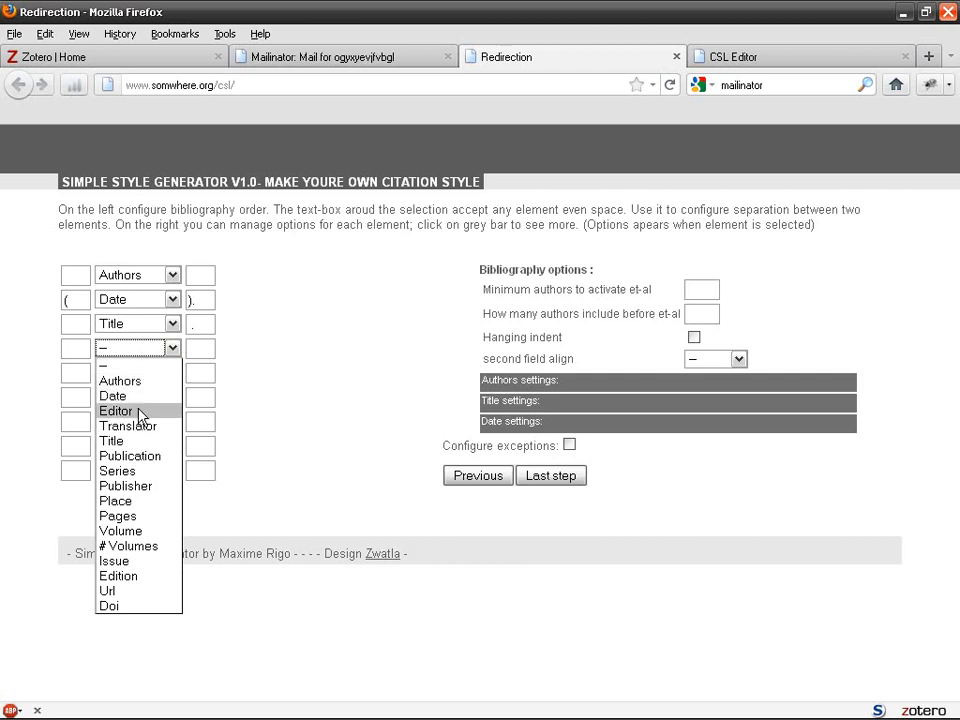
pyautogui.click(155, 578)
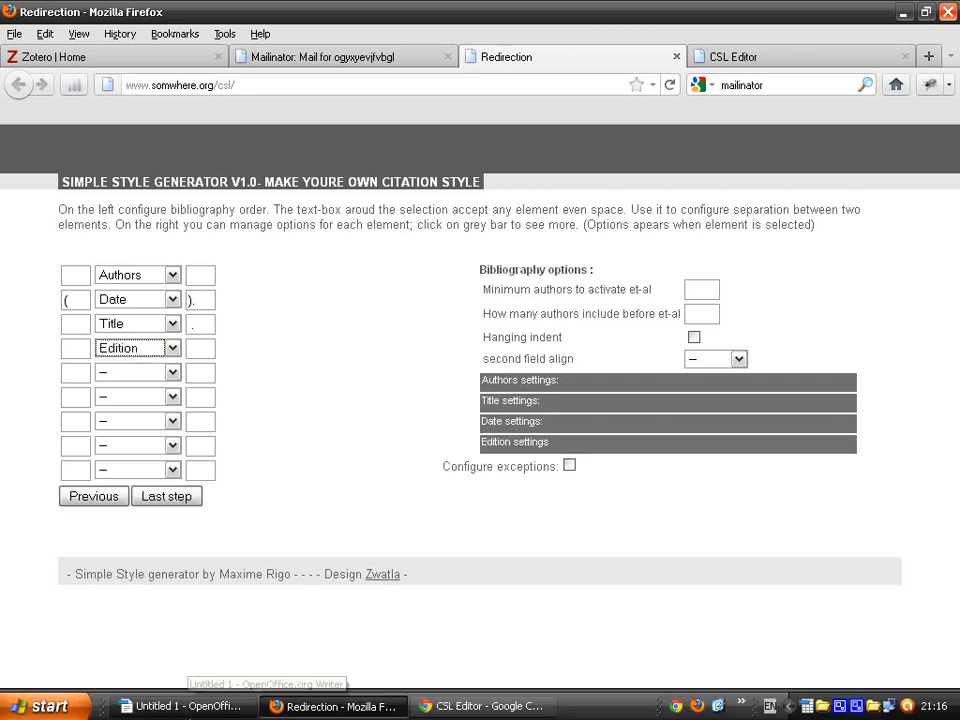
pyautogui.click(180, 710)
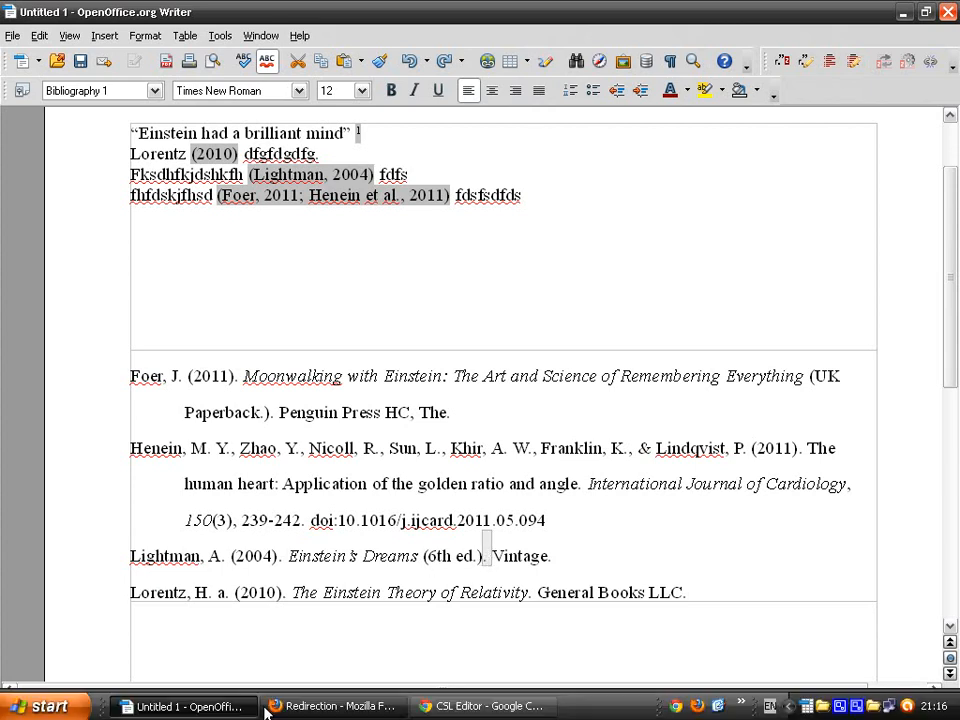
pyautogui.click(309, 708)
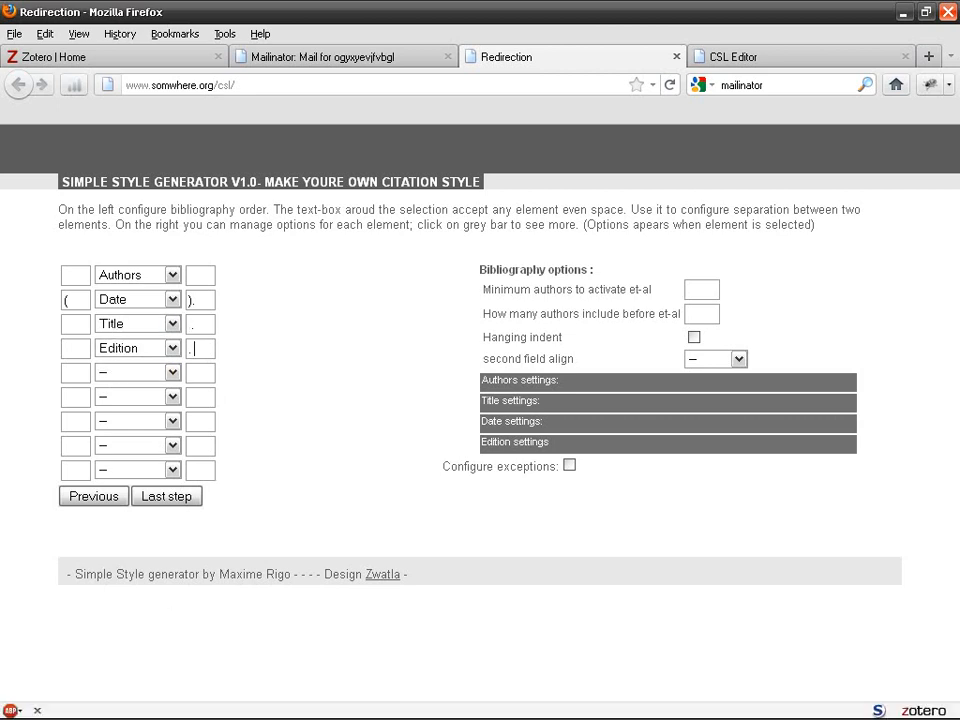
# Check the separator between title and edition in the Einstein's Dreams entry in Writer, and clear the Title element's suffix in Firefox
pyautogui.click(180, 708)
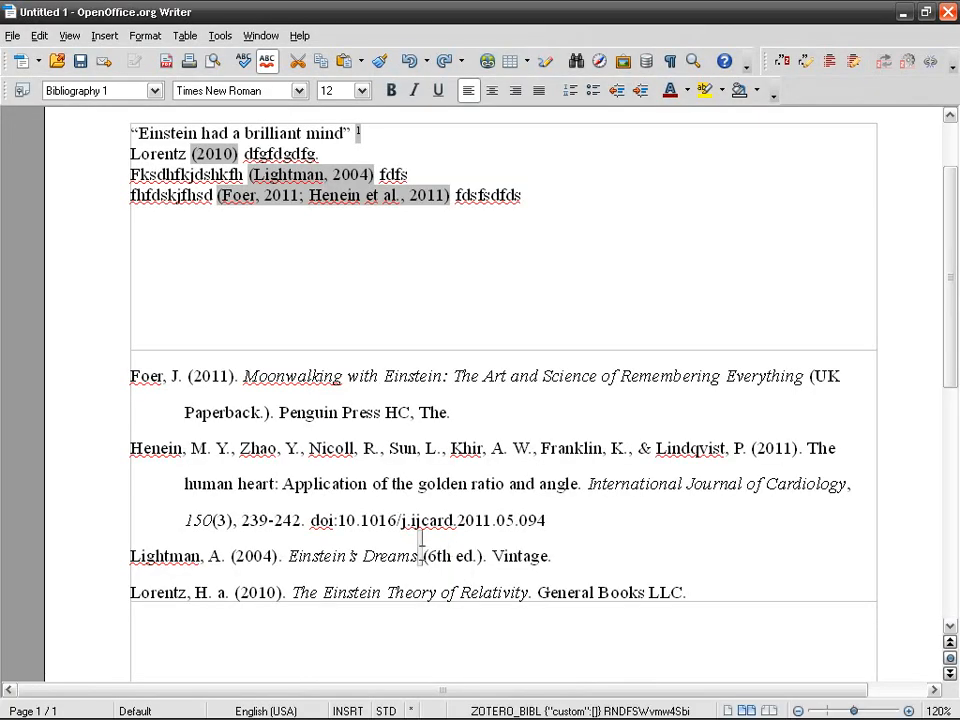
pyautogui.click(309, 708)
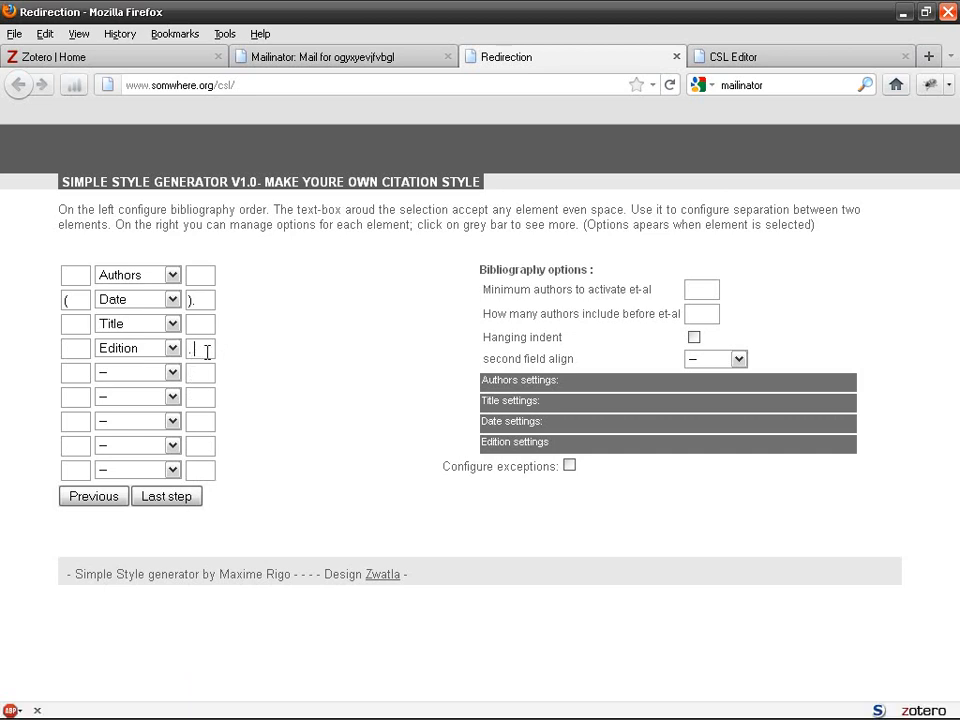
# Check the publisher in the Writer bibliography entries, and set the fifth bibliography element to Publisher with a period suffix in Firefox
pyautogui.click(190, 705)
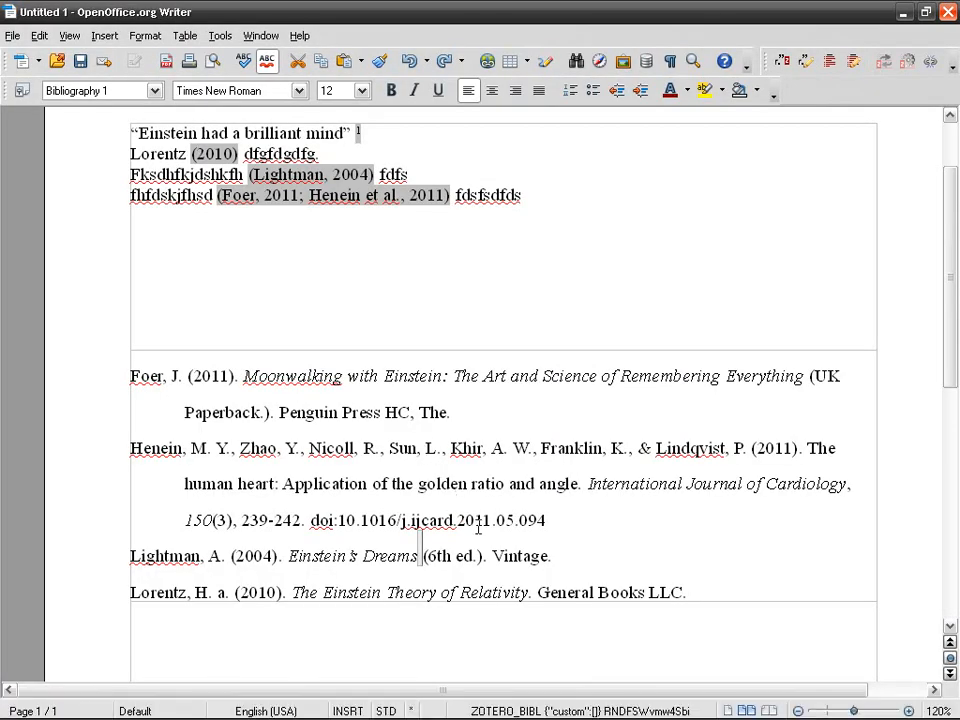
pyautogui.moveTo(491, 556); pyautogui.dragTo(548, 556)
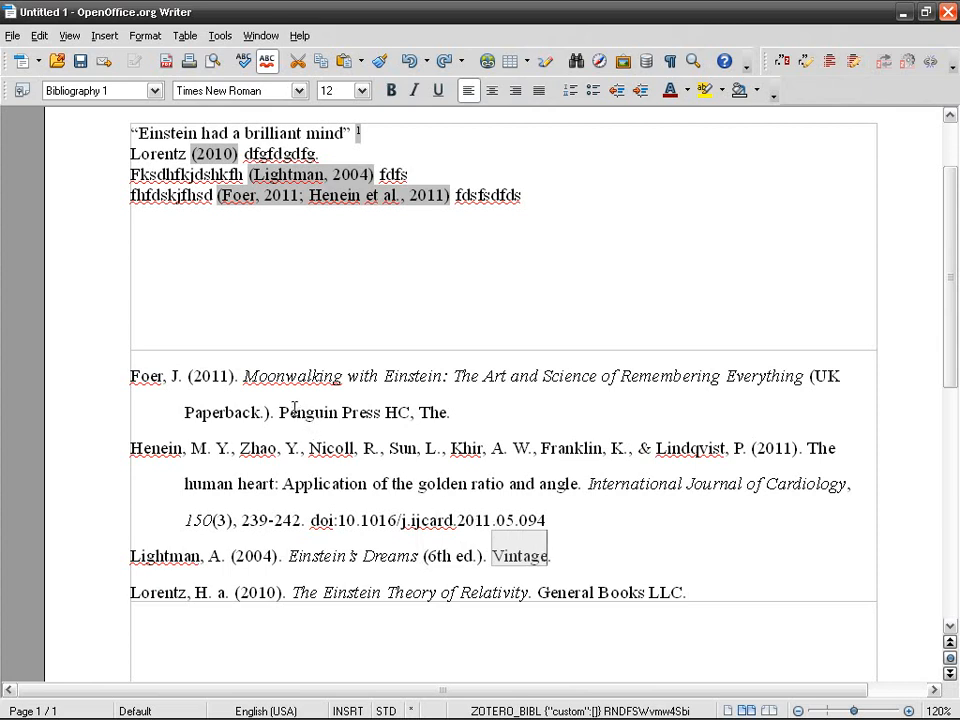
pyautogui.moveTo(279, 410); pyautogui.dragTo(412, 410)
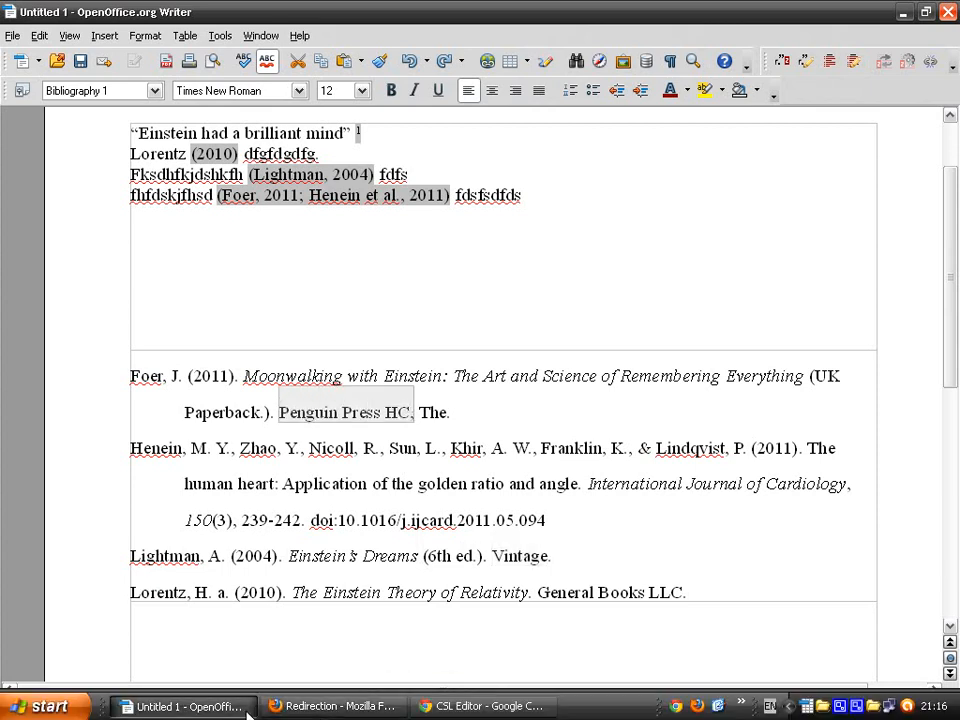
pyautogui.click(289, 707)
pyautogui.click(284, 710)
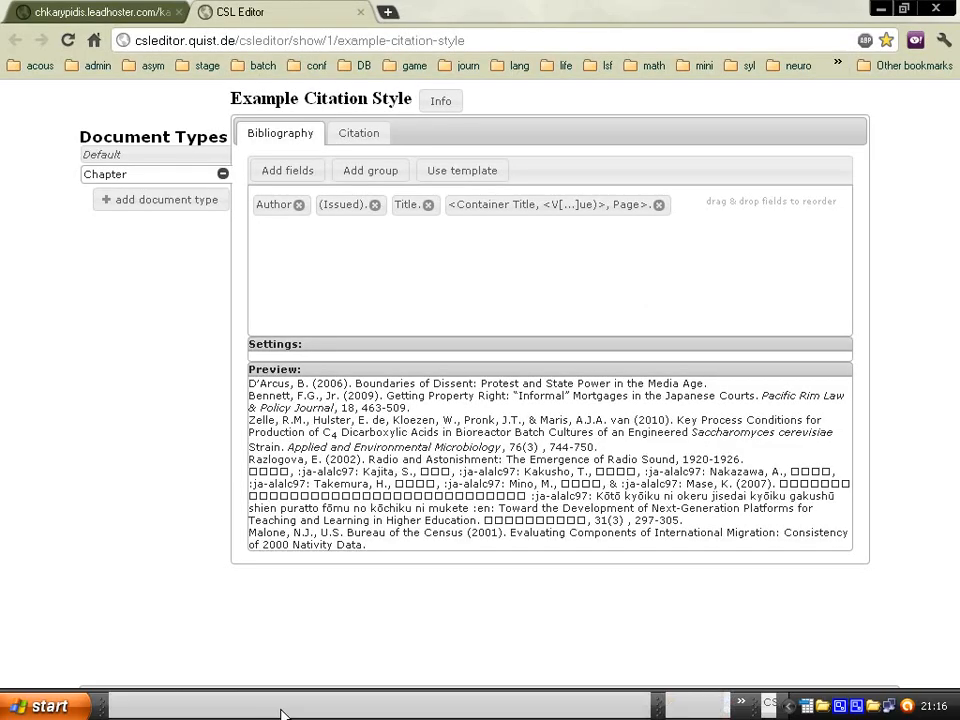
pyautogui.click(288, 709)
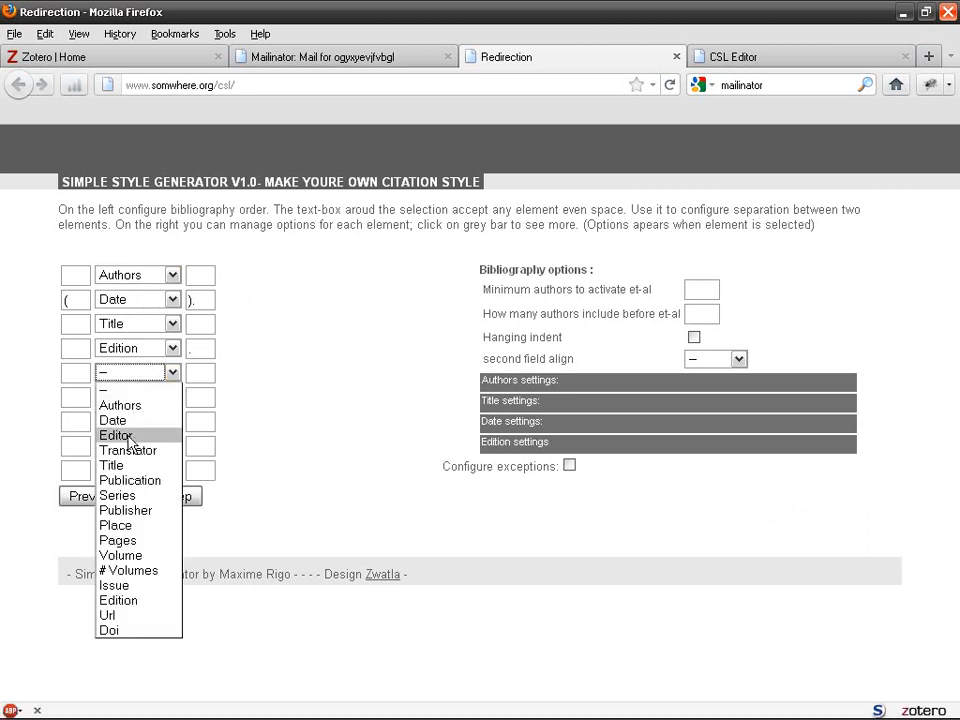
pyautogui.click(148, 518)
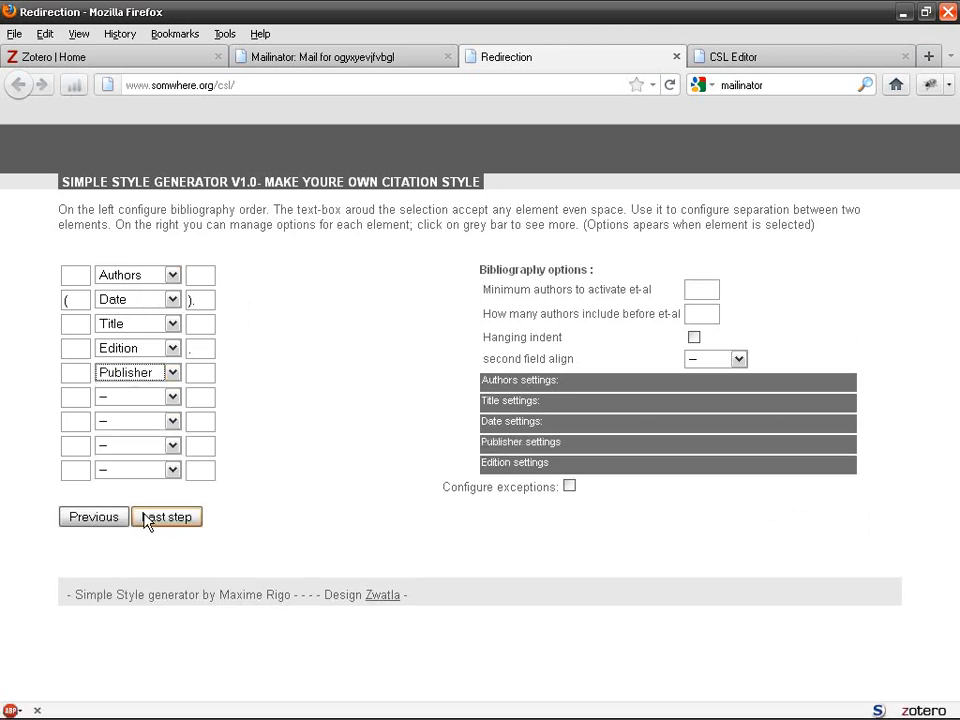
pyautogui.click(199, 374)
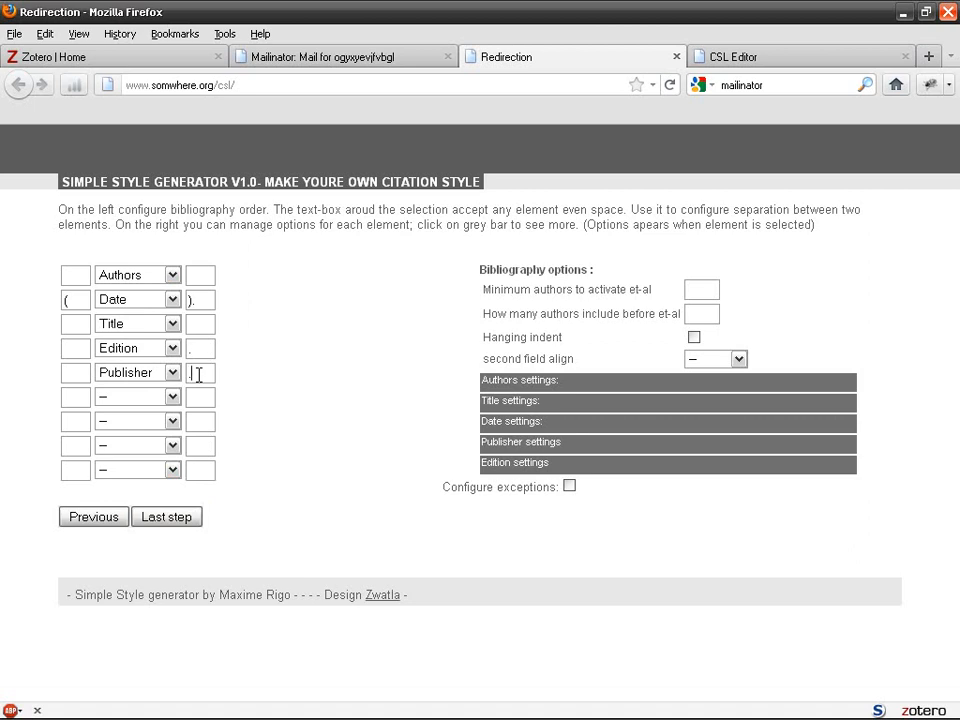
pyautogui.write('.')
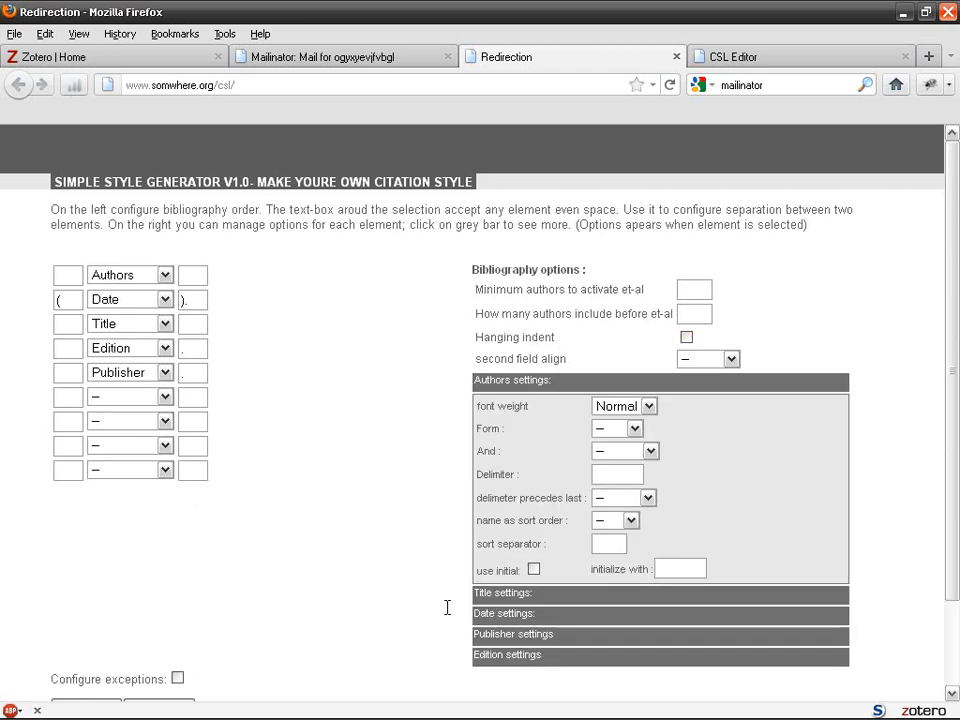
# Try indenting the first line of the first bibliography entry in Writer by two tabs, and remove that indentation
pyautogui.click(200, 705)
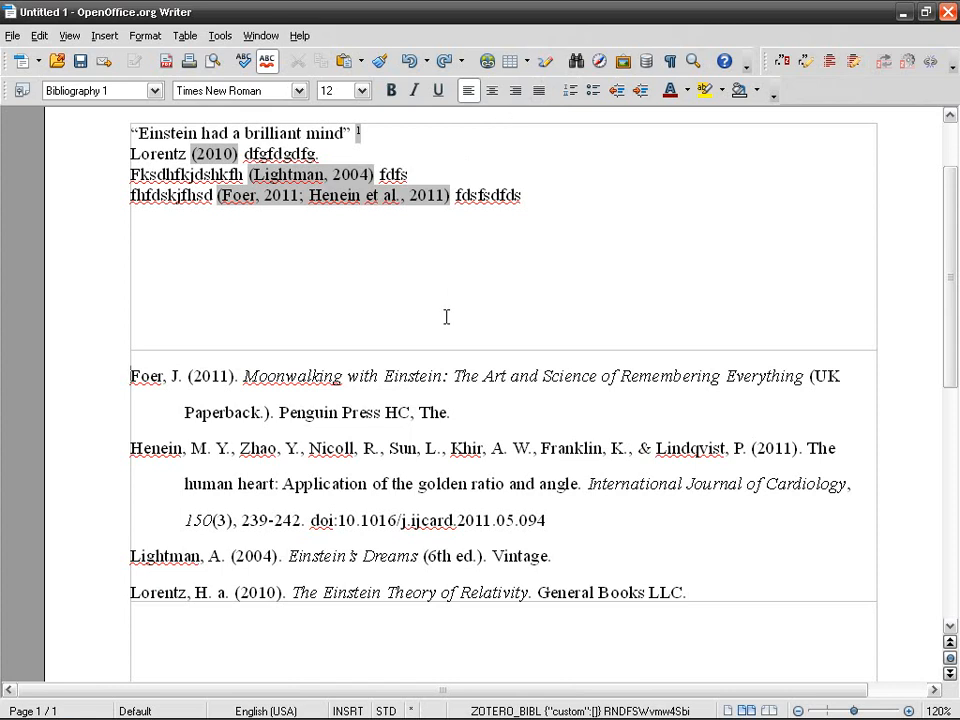
pyautogui.press('Tab')
pyautogui.press('Tab')
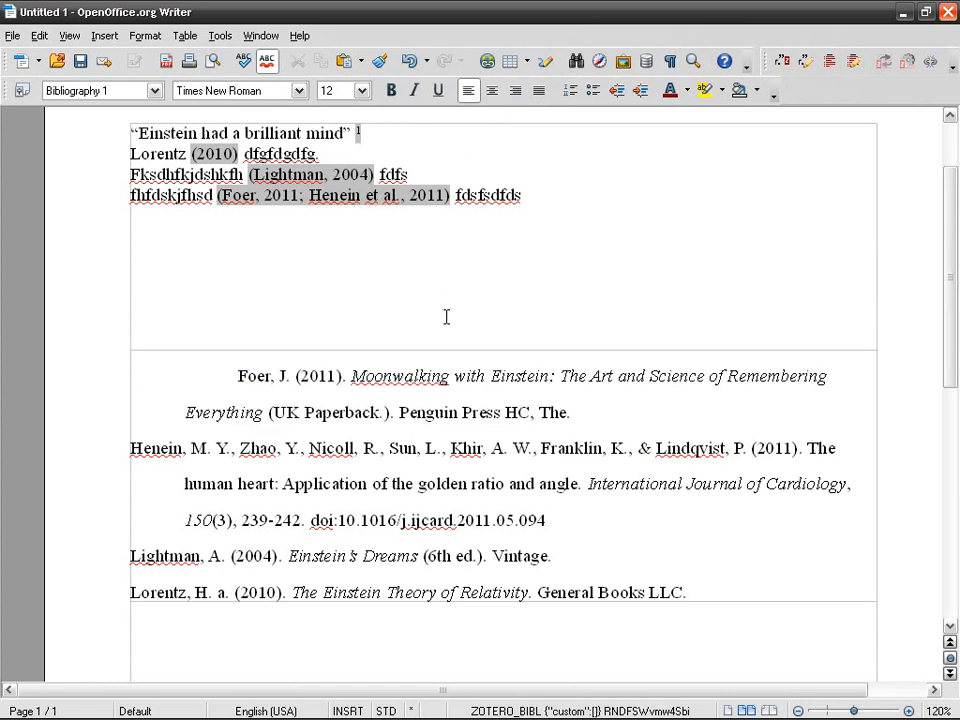
pyautogui.press('BackSpace')
pyautogui.press('BackSpace')
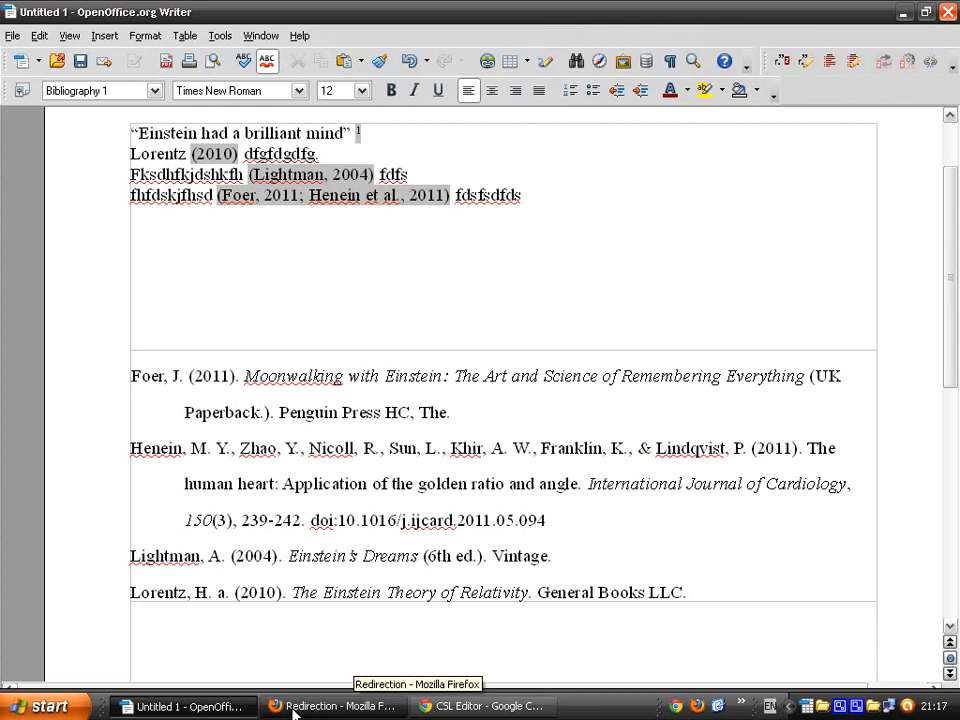
# Enable the hanging indent for the bibliography in Firefox, and look at the choices for second field align
pyautogui.click(293, 706)
pyautogui.click(695, 337)
pyautogui.click(737, 360)
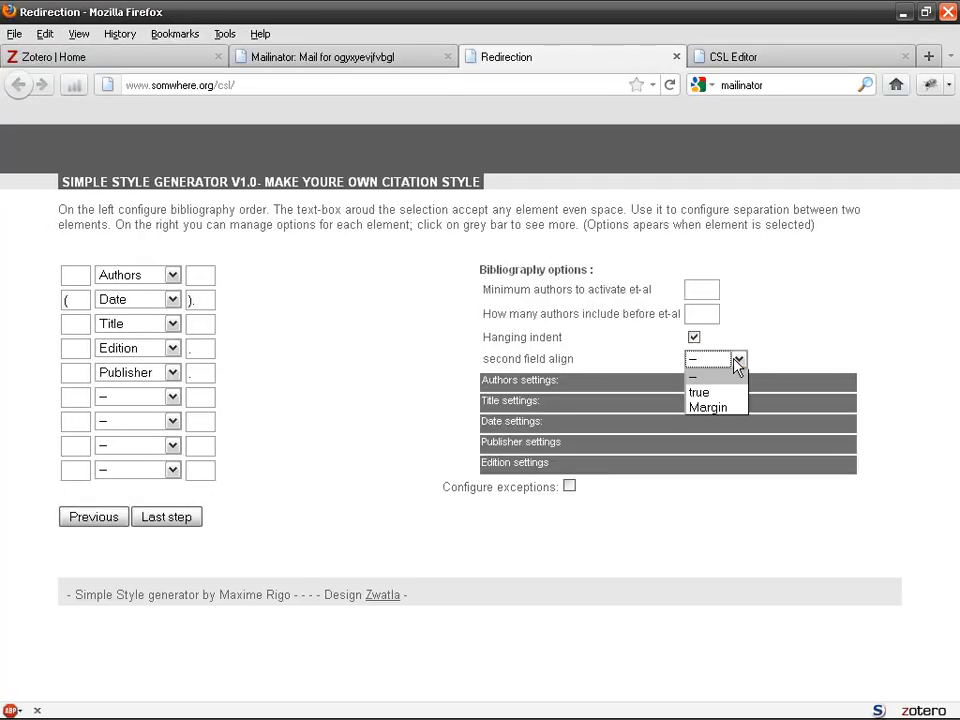
pyautogui.click(737, 362)
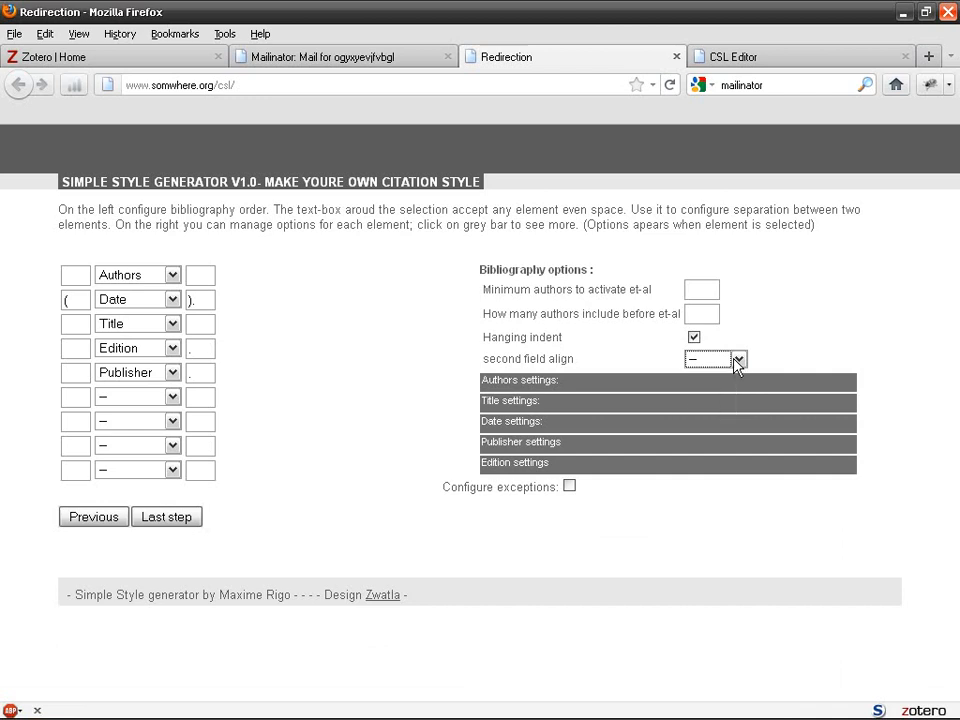
# Set the font weight to Bold in the Authors settings, and look at the form and name sort order options
pyautogui.click(560, 380)
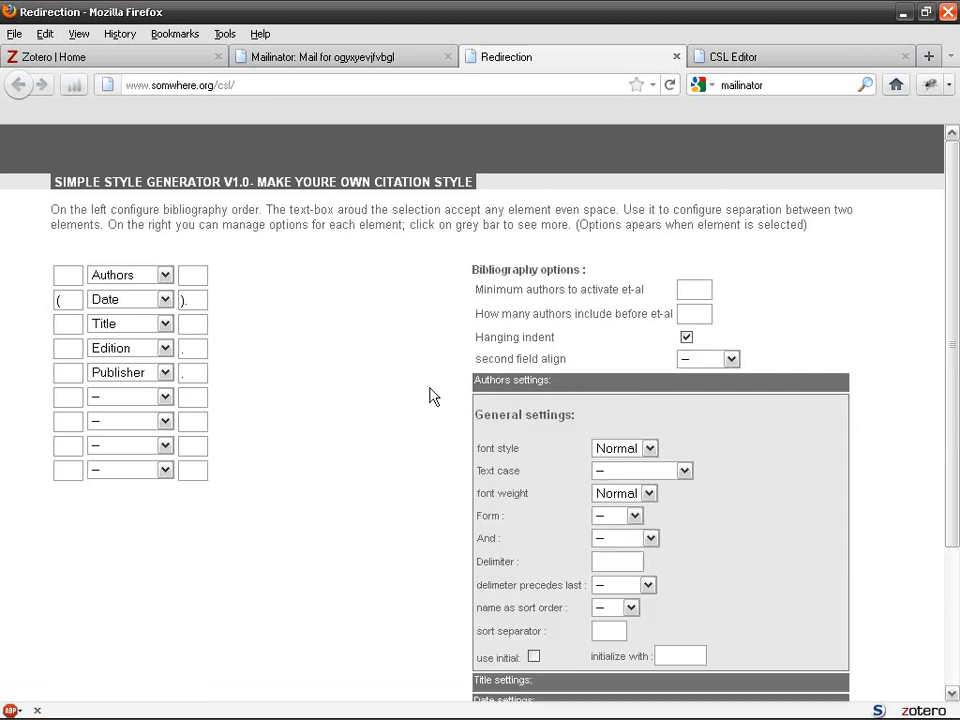
pyautogui.scroll(-2, 435, 396)
pyautogui.click(647, 343)
pyautogui.click(645, 346)
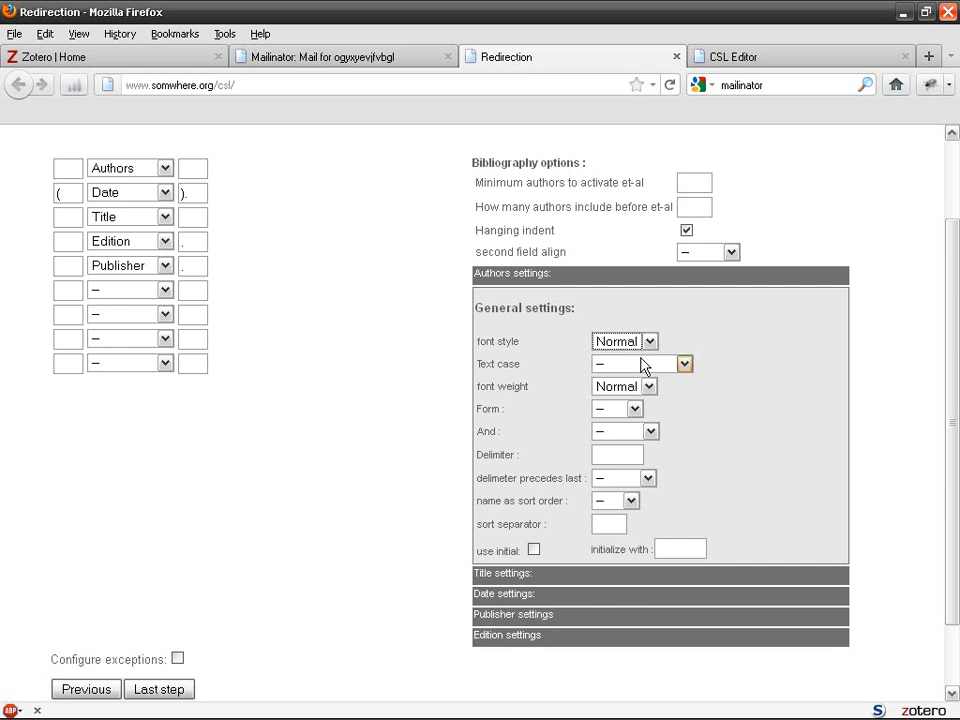
pyautogui.click(643, 386)
pyautogui.click(632, 420)
pyautogui.click(632, 412)
pyautogui.click(628, 420)
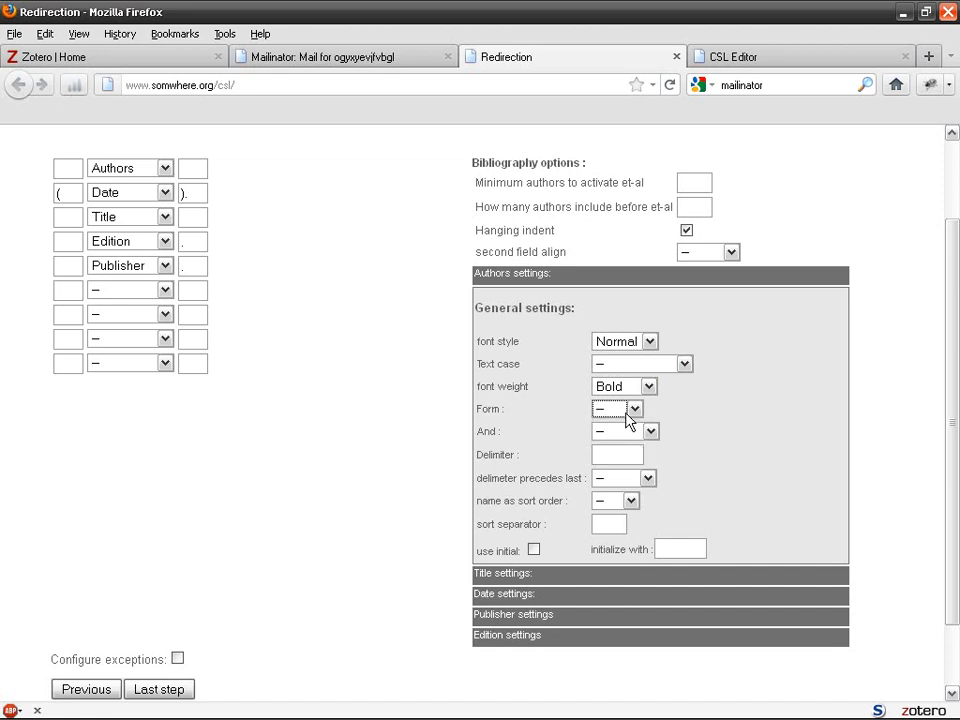
pyautogui.click(630, 501)
pyautogui.click(640, 498)
# Look at the Date settings, and set the font style to Italic in the Title settings
pyautogui.click(500, 614)
pyautogui.click(480, 421)
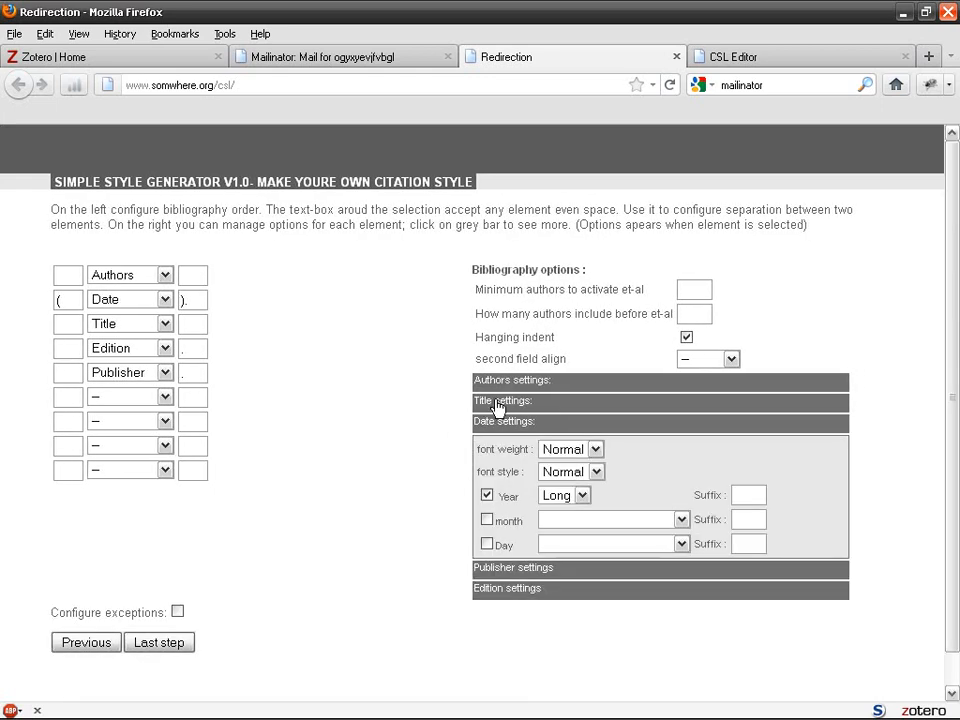
pyautogui.click(490, 401)
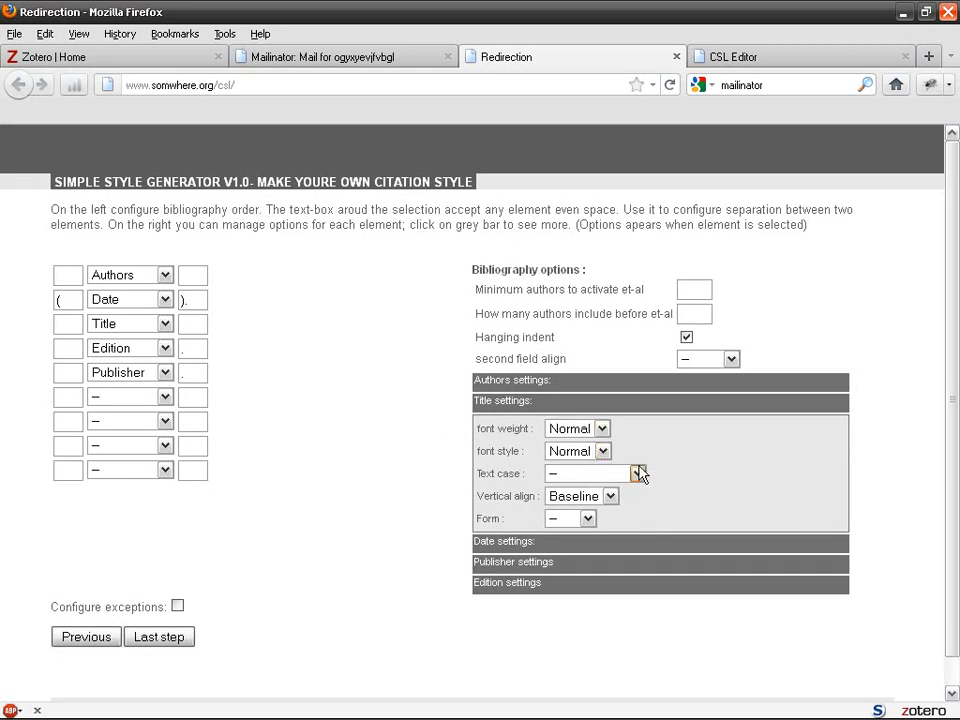
pyautogui.click(602, 428)
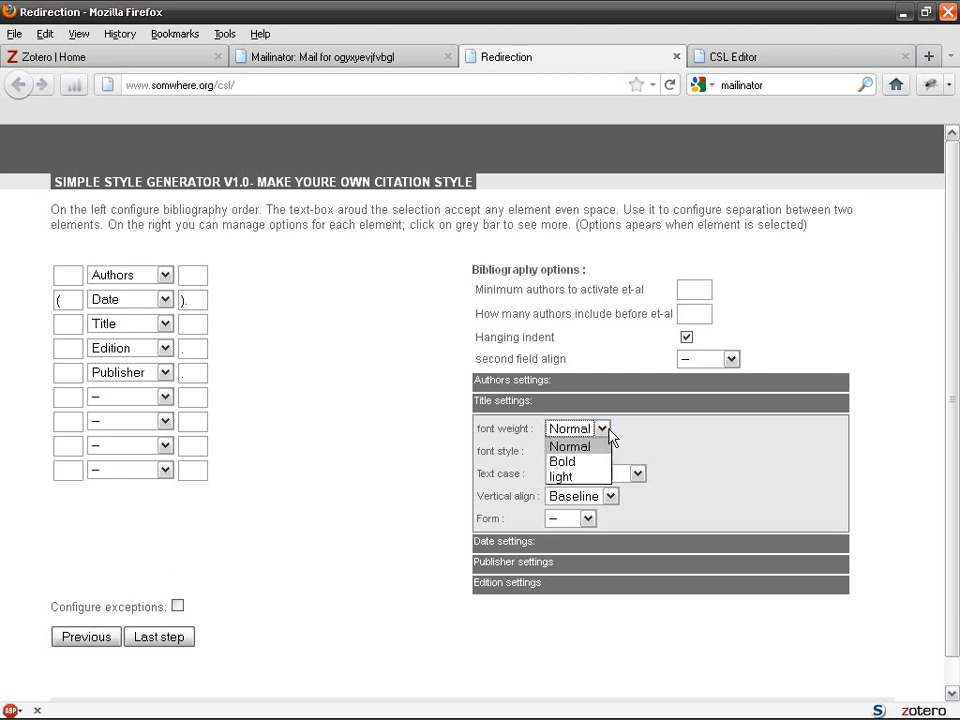
pyautogui.click(603, 451)
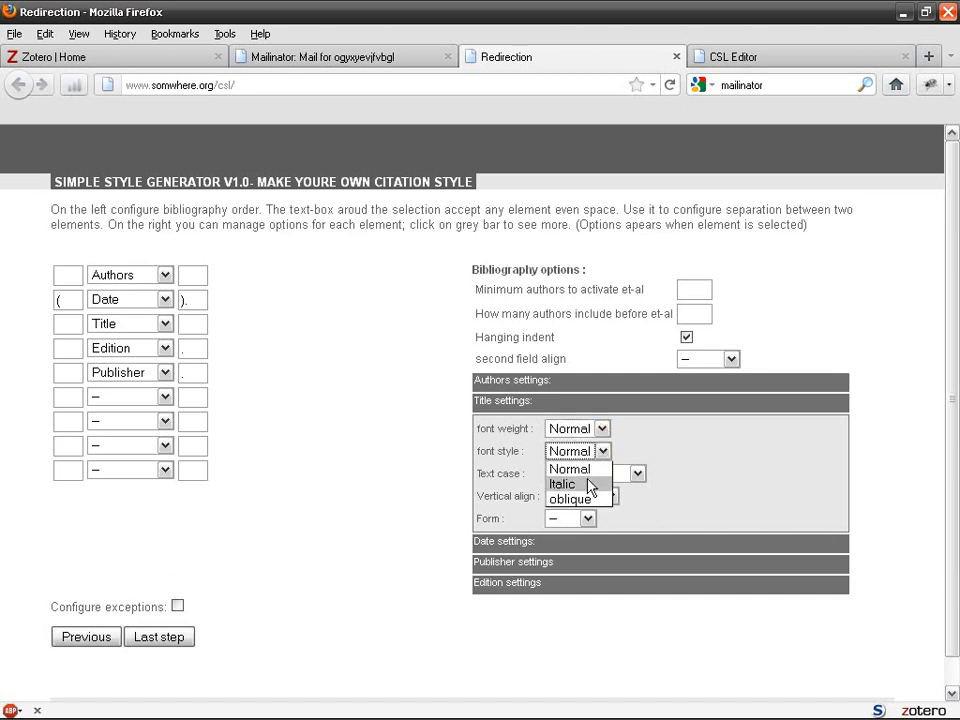
pyautogui.click(566, 482)
# Check the title capitalization of the Einstein's Dreams entry in Writer, and set the Title text case to Capitalize first in Firefox
pyautogui.click(614, 475)
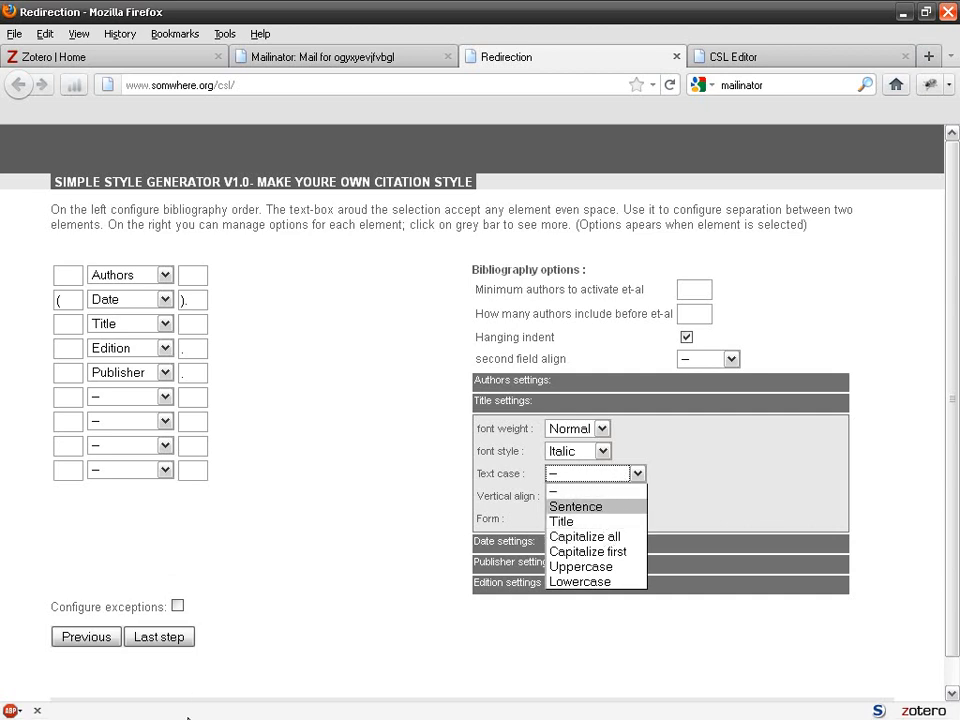
pyautogui.moveTo(188, 717)
pyautogui.click(230, 712)
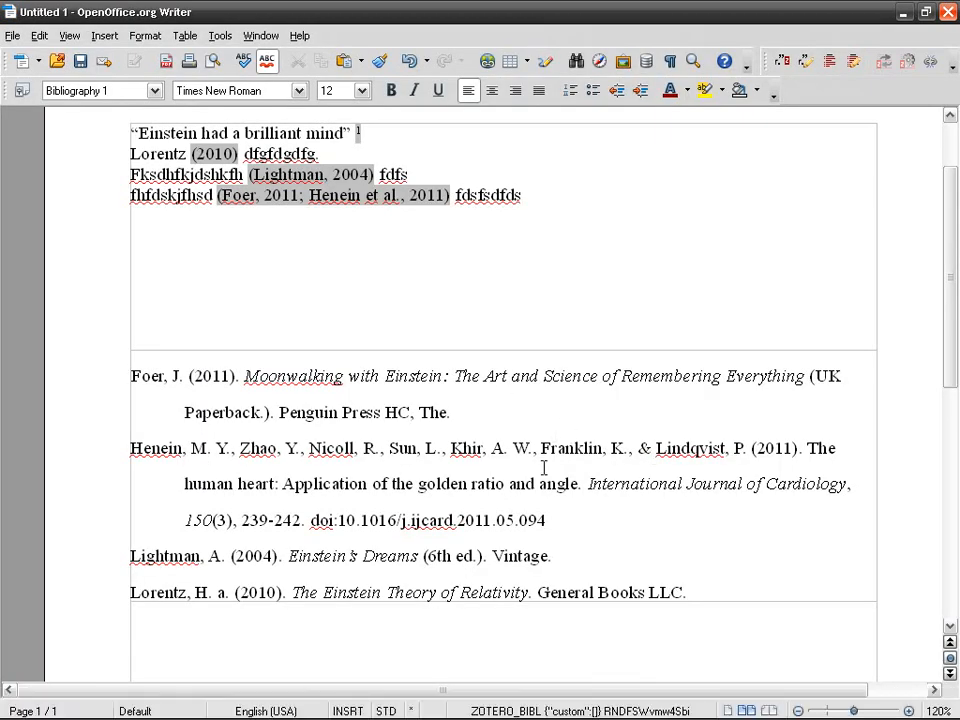
pyautogui.moveTo(289, 556); pyautogui.dragTo(417, 556)
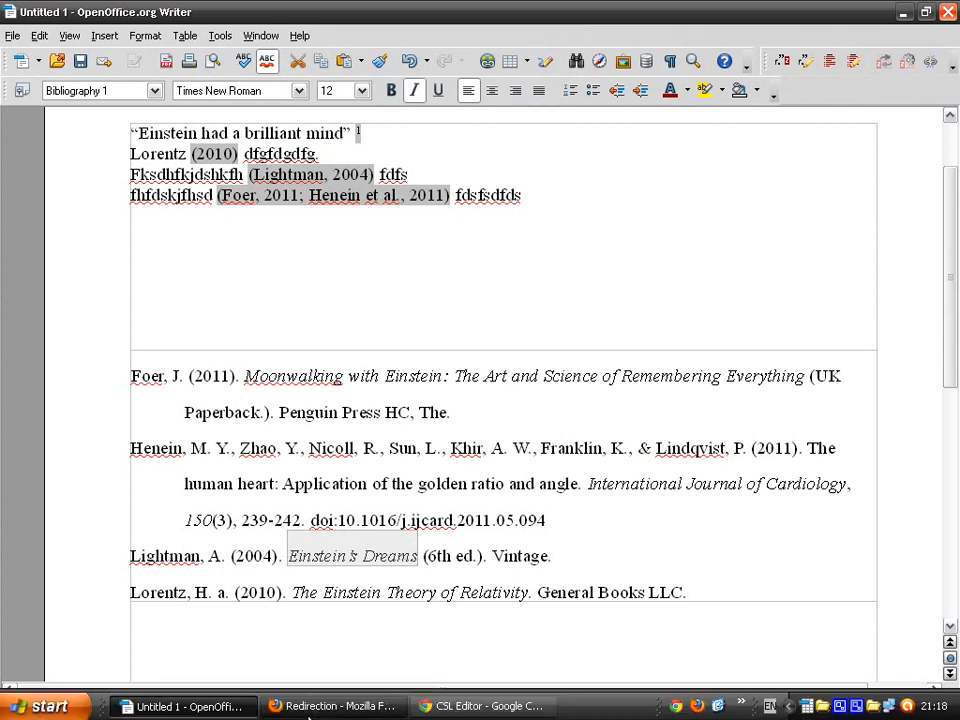
pyautogui.click(325, 712)
pyautogui.click(600, 480)
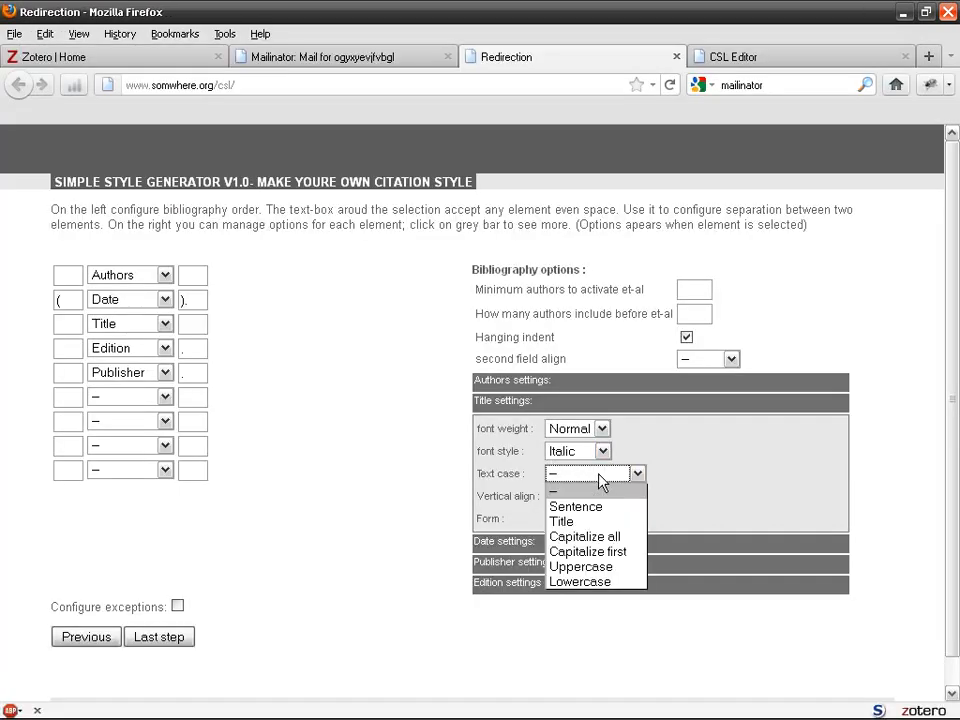
pyautogui.click(637, 557)
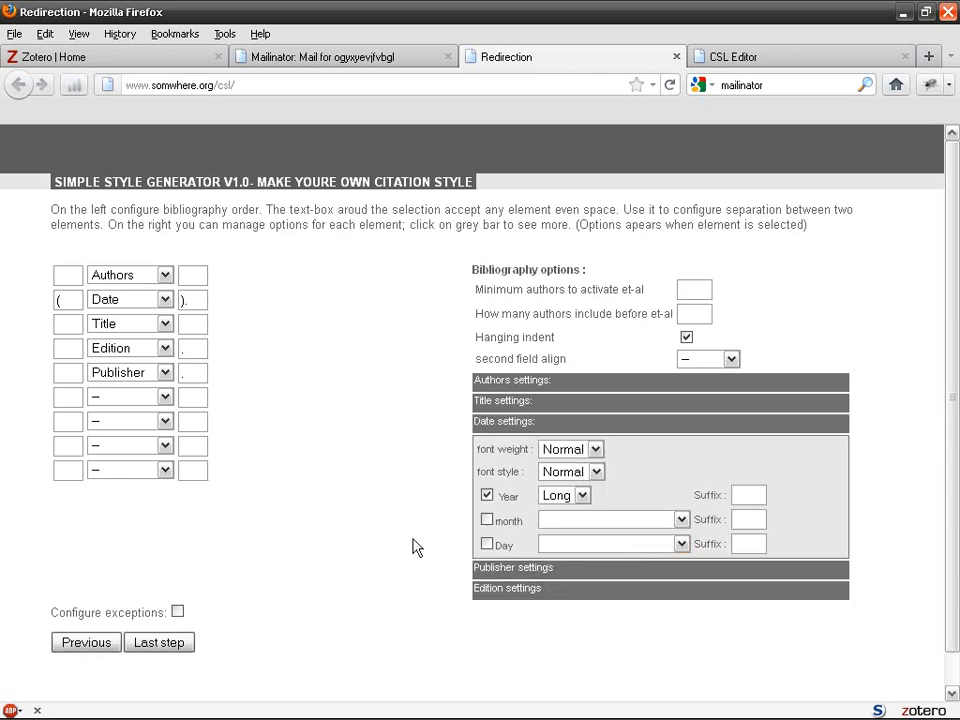
# Review the formatting options in the Date settings and the Edition settings
pyautogui.click(476, 423)
pyautogui.click(476, 423)
pyautogui.click(476, 587)
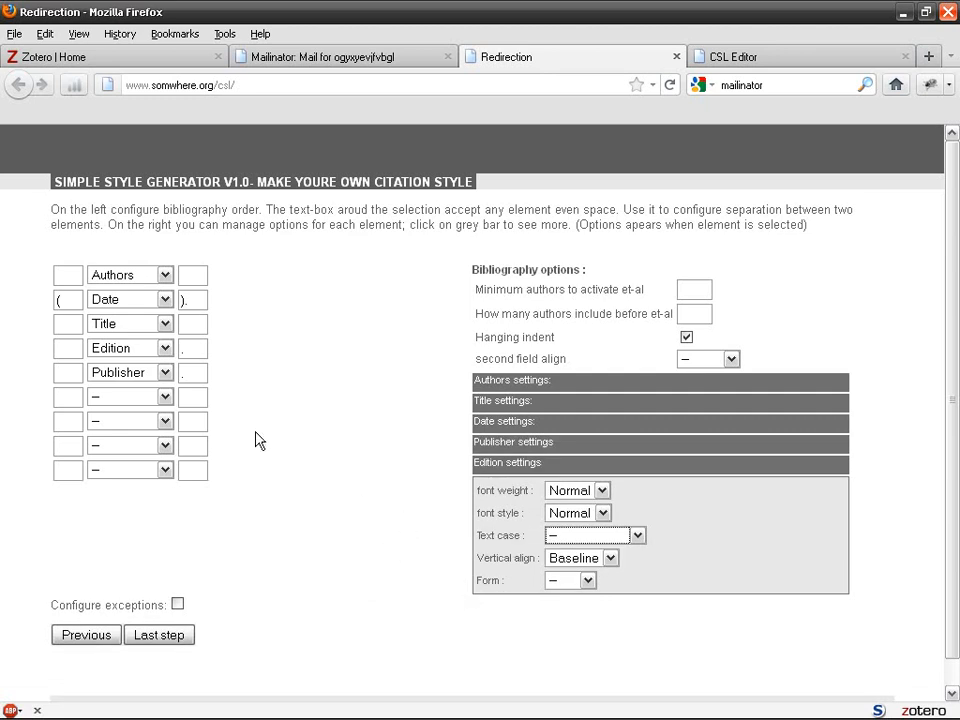
# Turn on Configure exceptions and continue to the exceptions page, examining the available document types while keeping Book
pyautogui.click(178, 606)
pyautogui.click(170, 636)
pyautogui.click(318, 259)
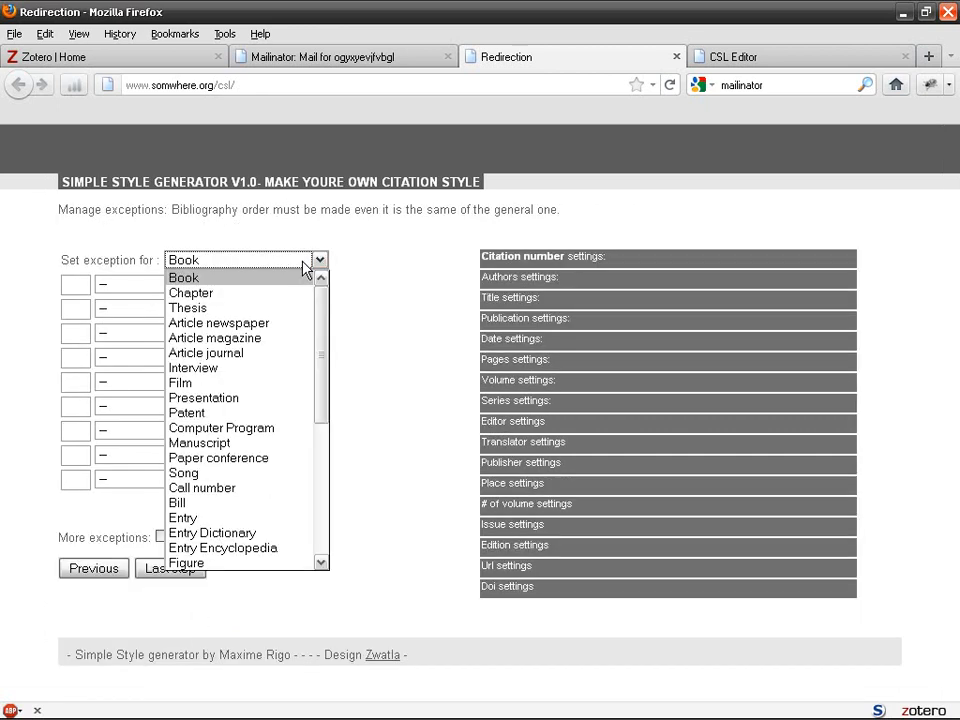
pyautogui.scroll(-1, 292, 395)
pyautogui.scroll(-5, 290, 405)
pyautogui.scroll(6, 290, 402)
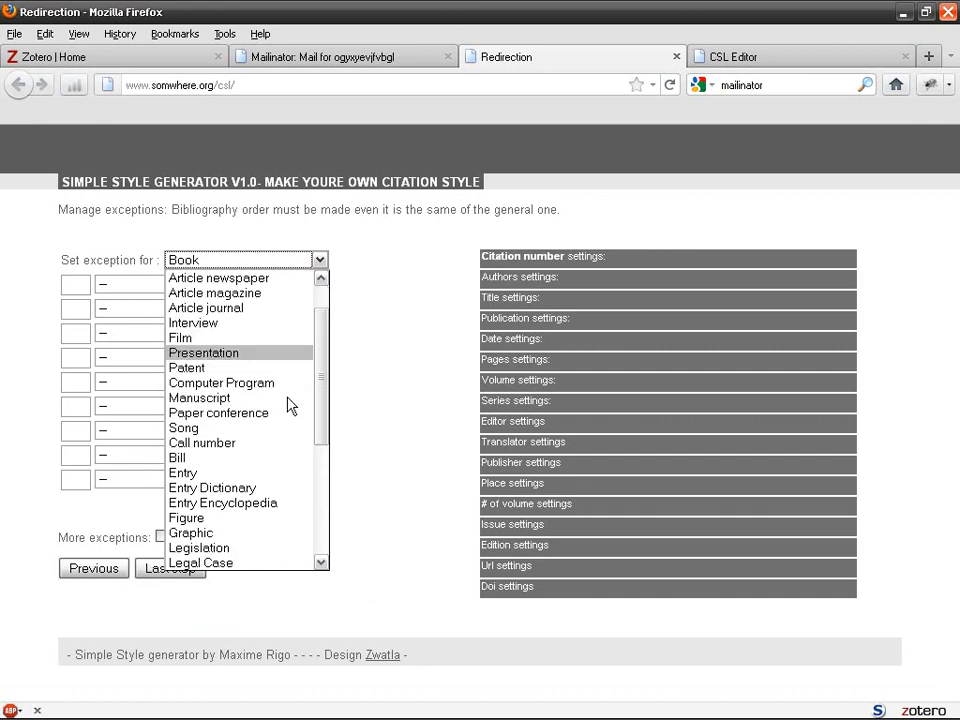
pyautogui.click(410, 286)
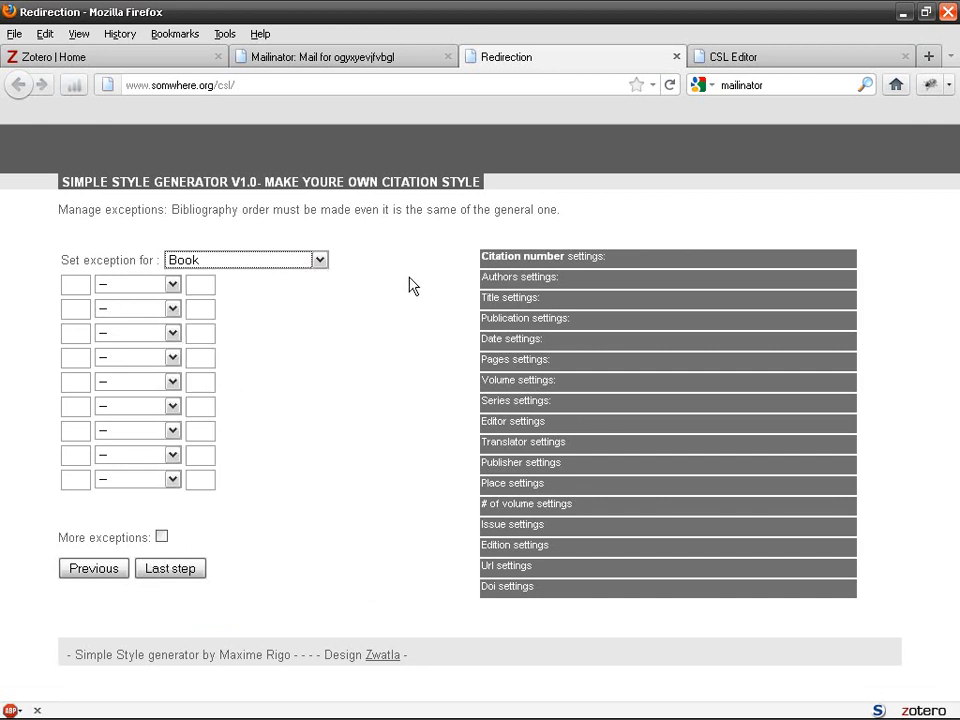
# Set the first element of the Book exception to Authors and the second element to Date
pyautogui.click(163, 295)
pyautogui.click(115, 347)
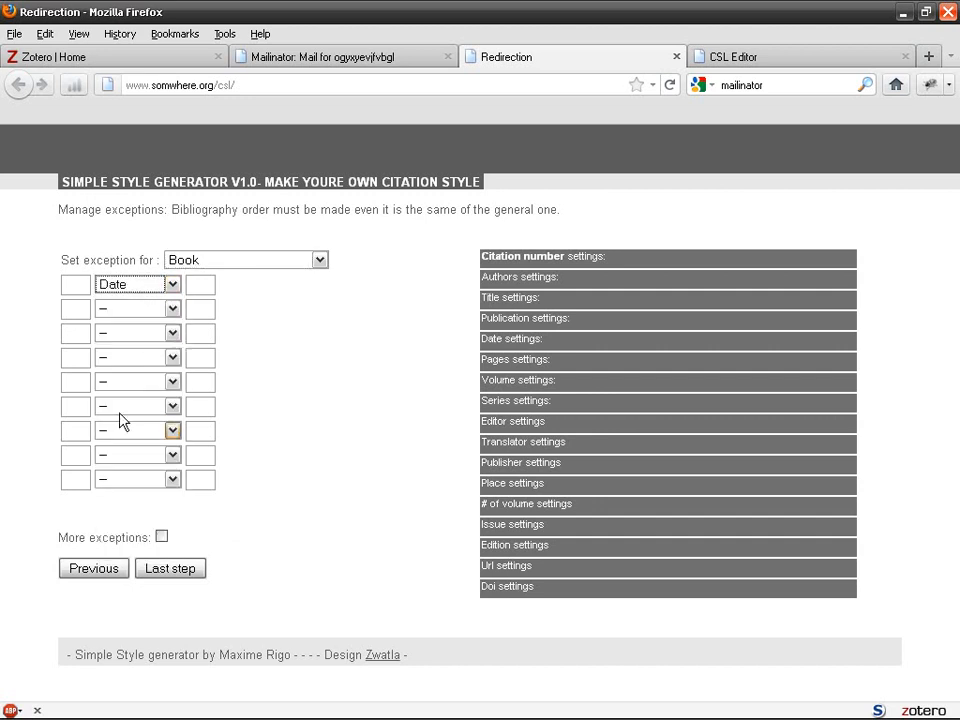
pyautogui.click(141, 291)
pyautogui.click(141, 332)
pyautogui.click(142, 308)
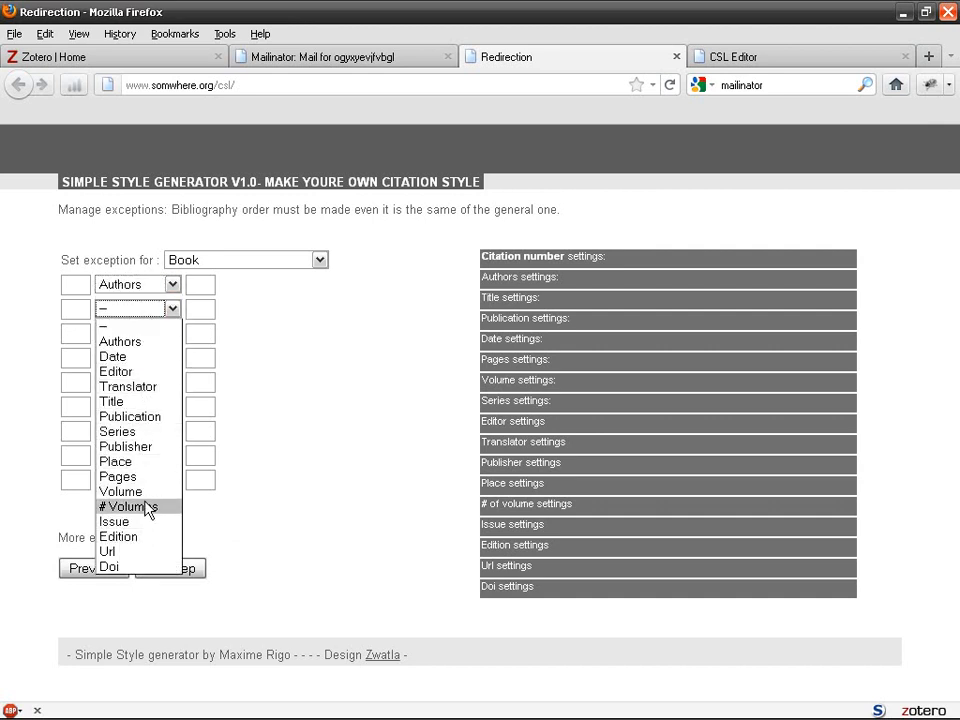
pyautogui.click(125, 356)
# Give the Book exception's Authors a period suffix, enclose Date between "(" and ").", and show the Authors settings
pyautogui.click(191, 284)
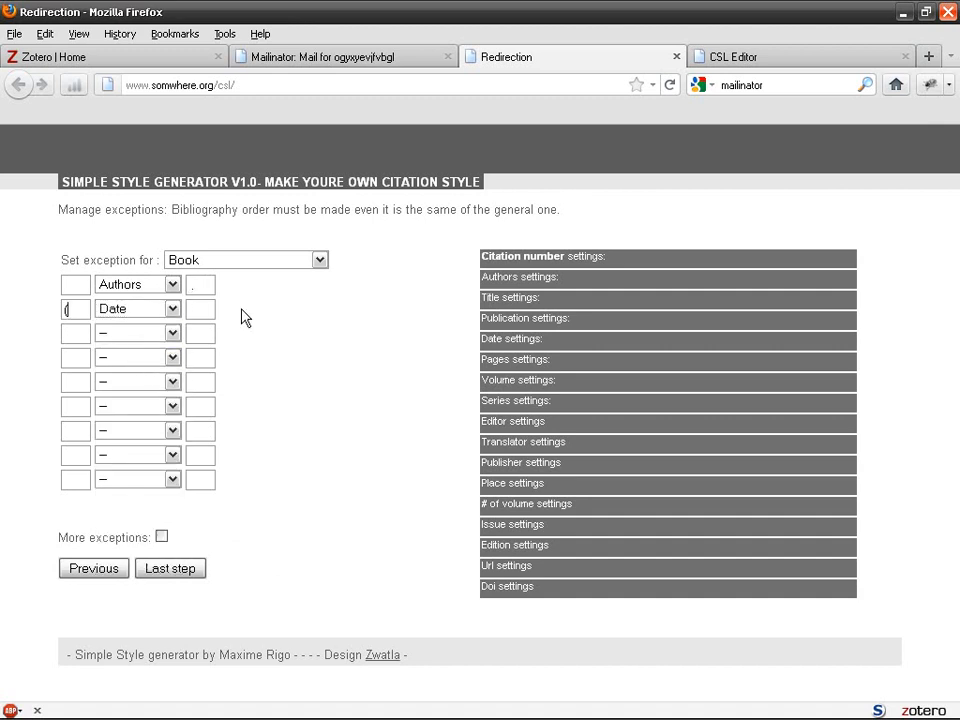
pyautogui.press('Tab')
pyautogui.moveTo(530, 278)
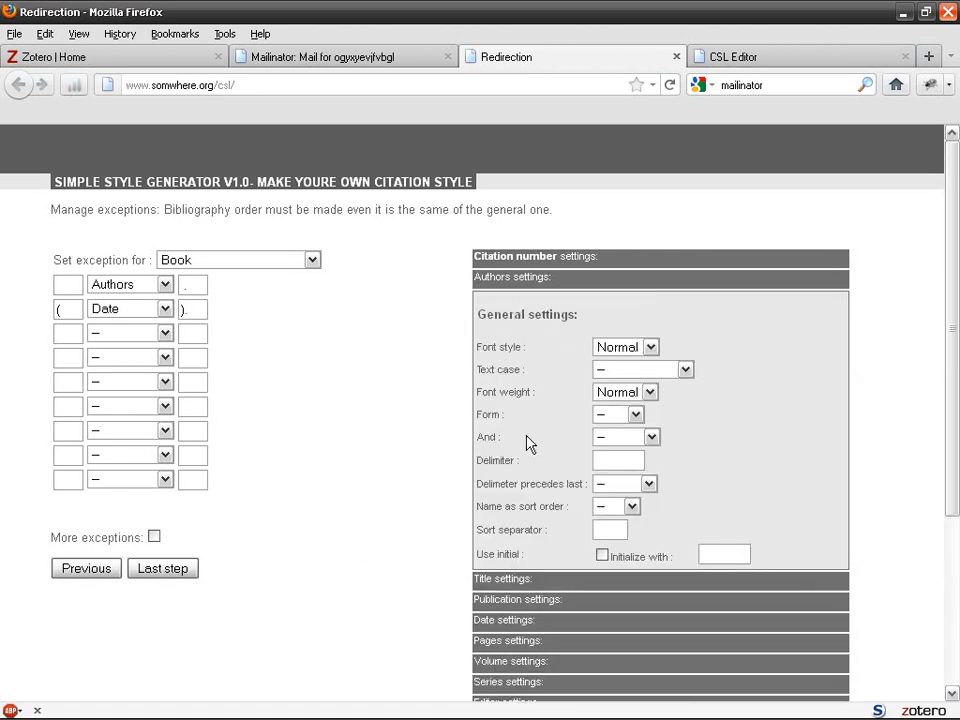
# Turn on More exceptions and set the additional exception to Article journal
pyautogui.scroll(-4, 383, 441)
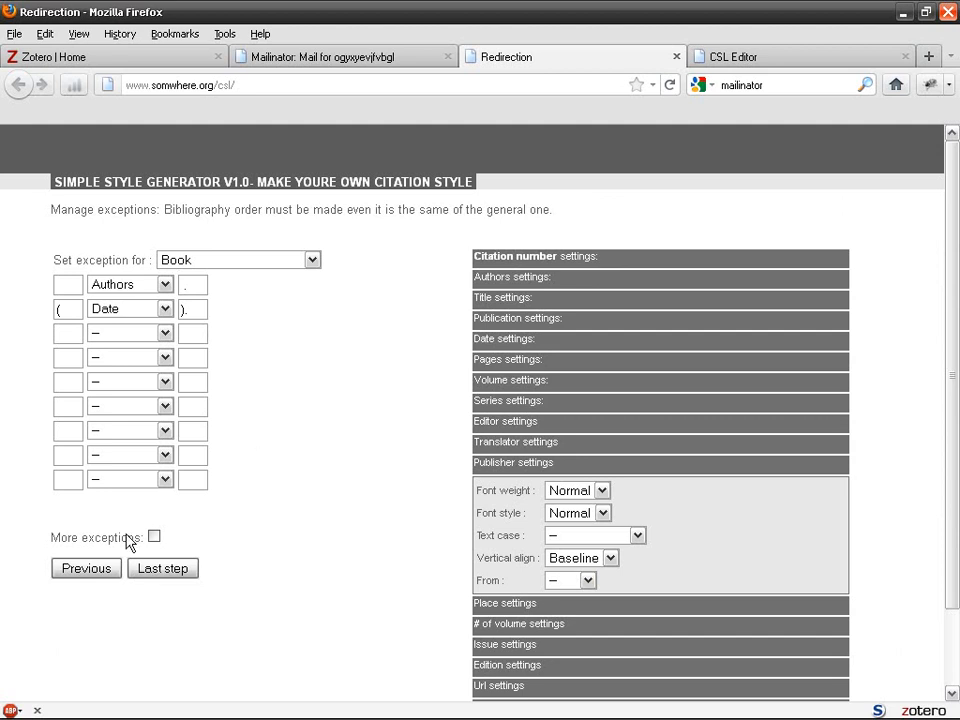
pyautogui.click(153, 537)
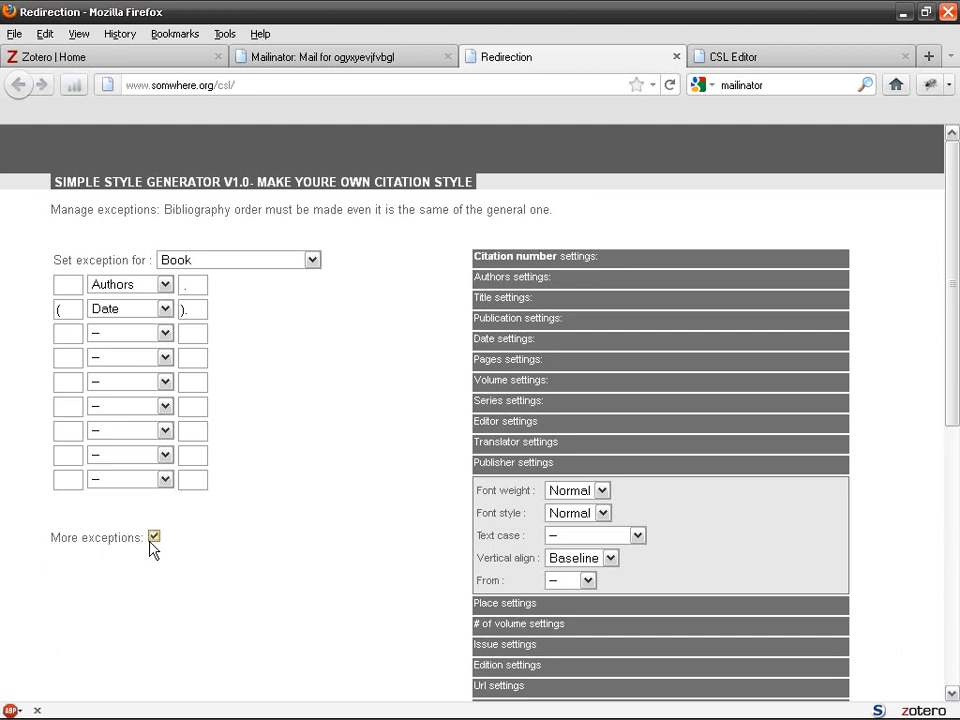
pyautogui.click(153, 537)
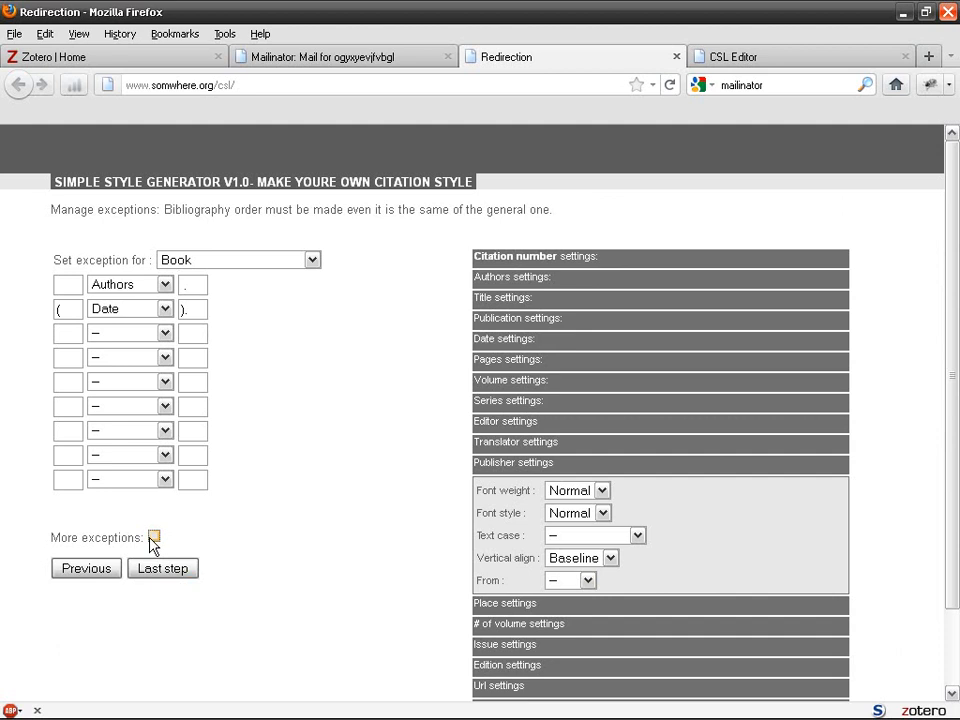
pyautogui.click(153, 537)
pyautogui.scroll(-8, 236, 542)
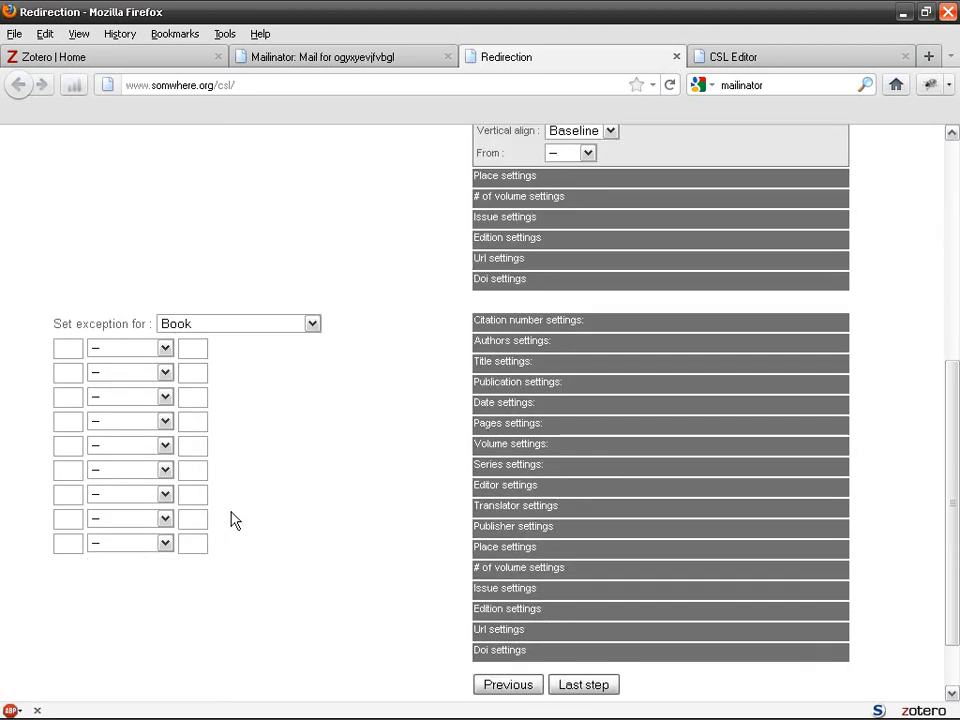
pyautogui.scroll(-2, 231, 519)
pyautogui.click(252, 248)
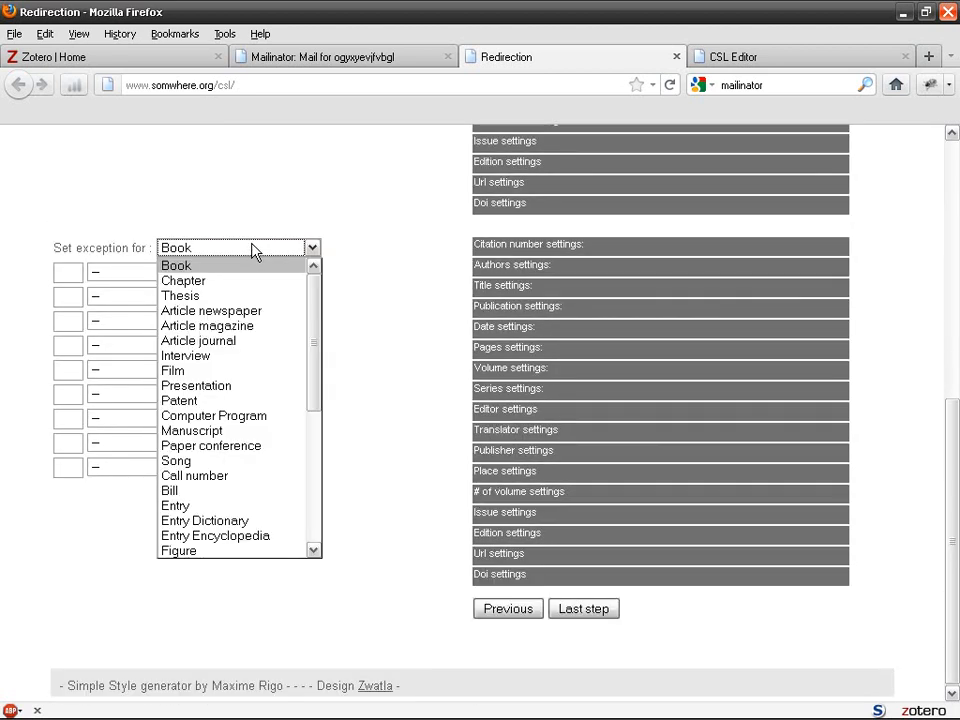
pyautogui.click(257, 342)
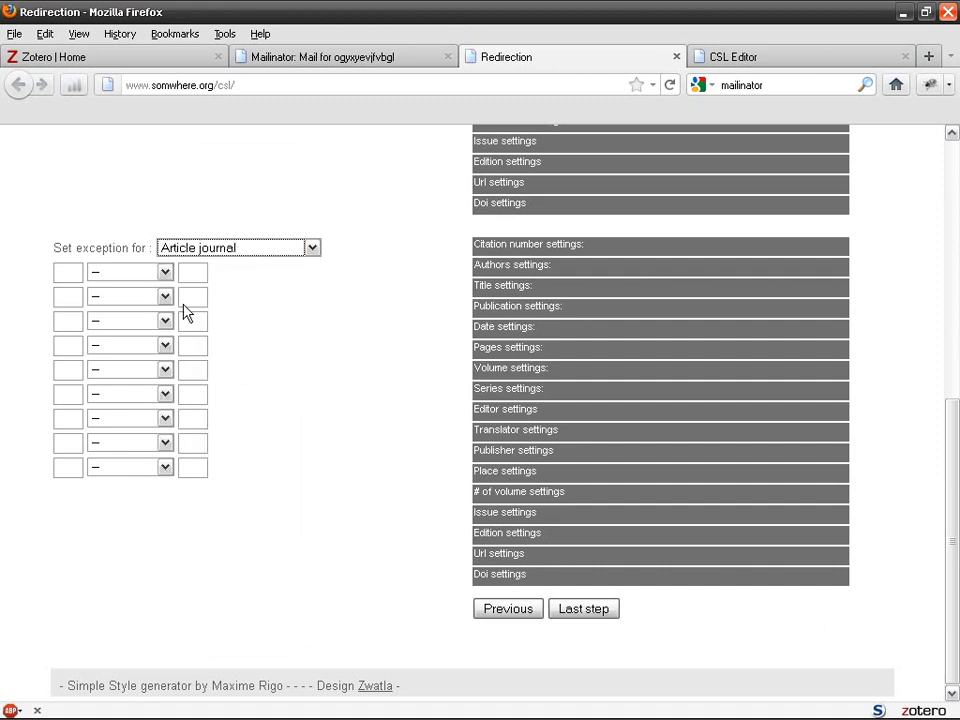
# Set the Article journal exception's fourth, fifth and sixth elements to Volume, Issue and Pages, with a period suffix after Pages
pyautogui.click(118, 273)
pyautogui.click(118, 273)
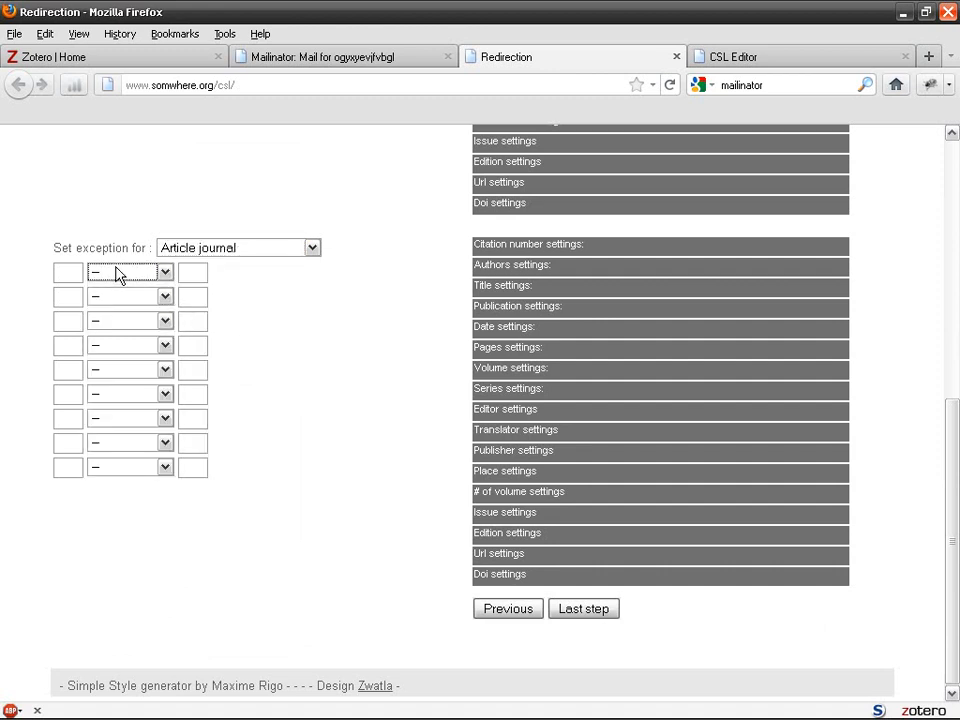
pyautogui.click(138, 345)
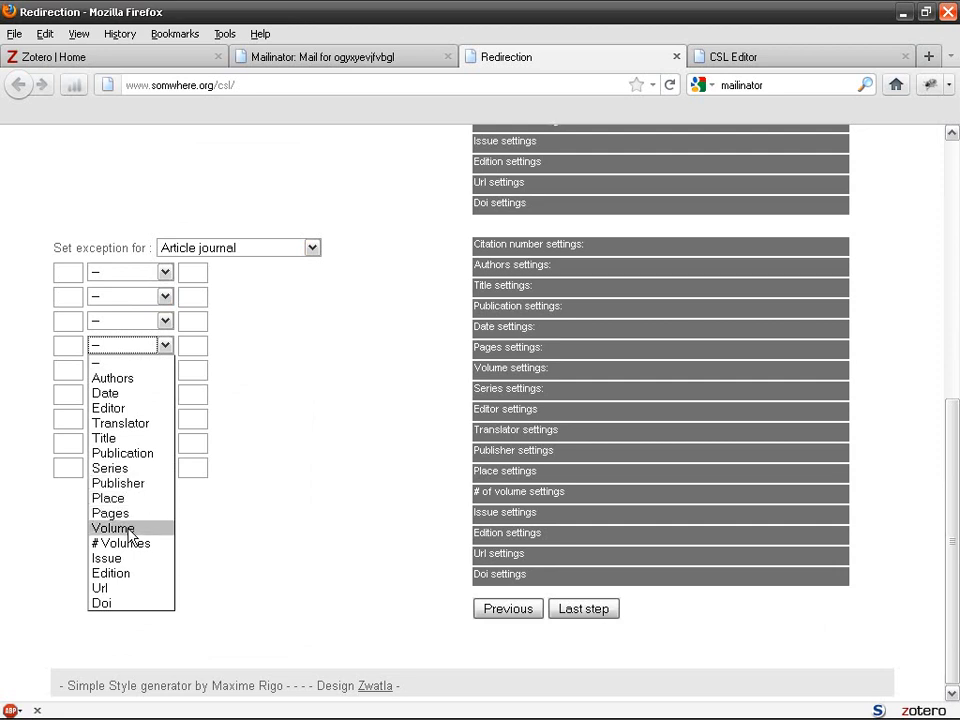
pyautogui.click(130, 528)
pyautogui.click(139, 372)
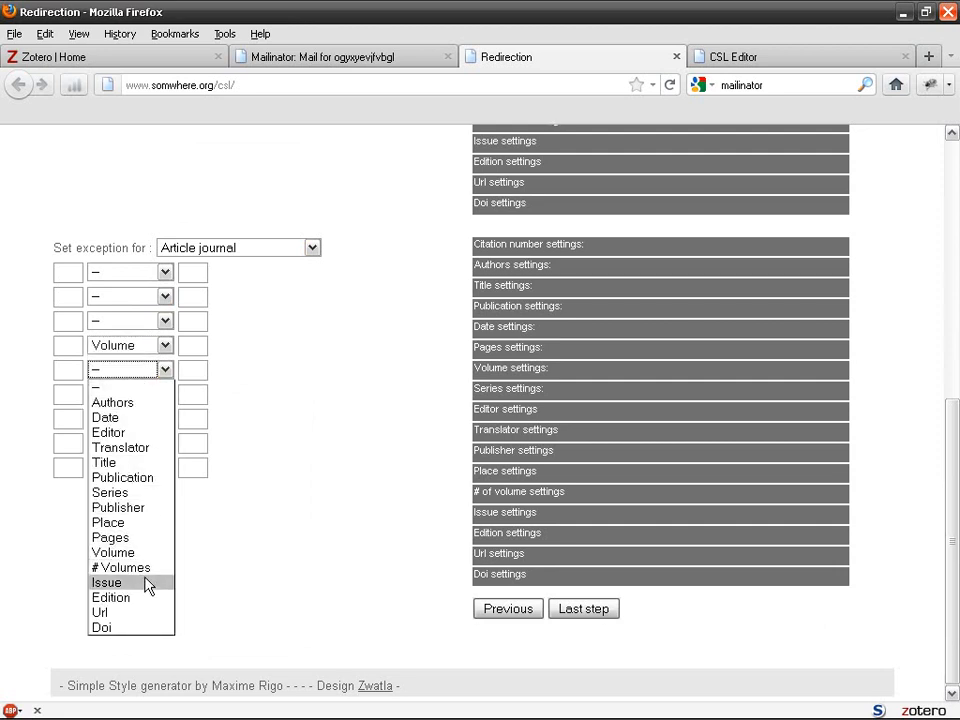
pyautogui.click(148, 583)
pyautogui.click(129, 398)
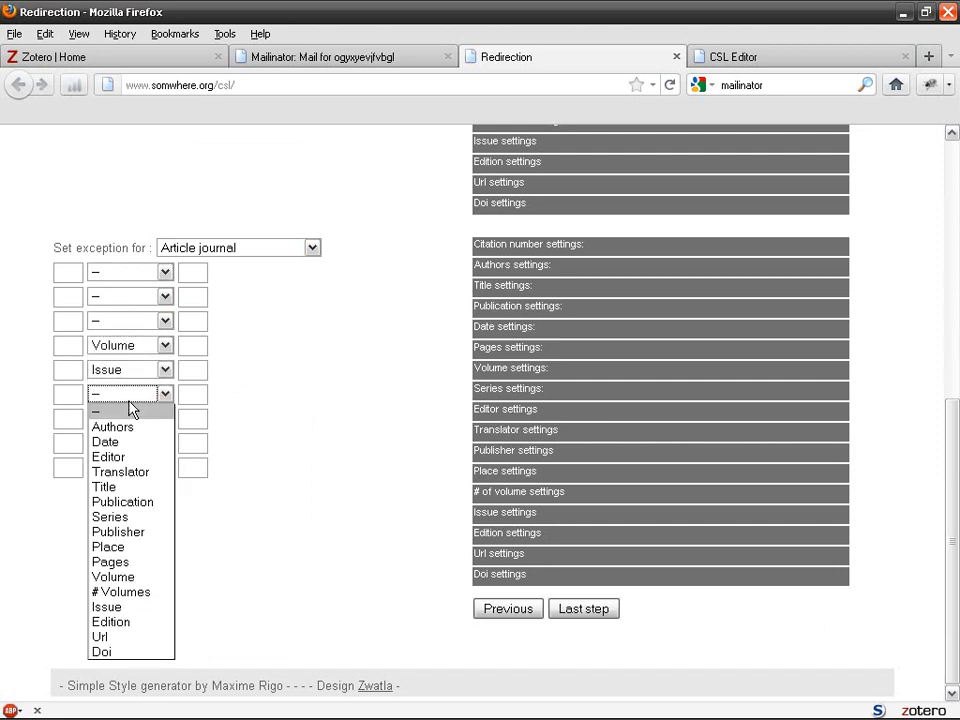
pyautogui.click(137, 563)
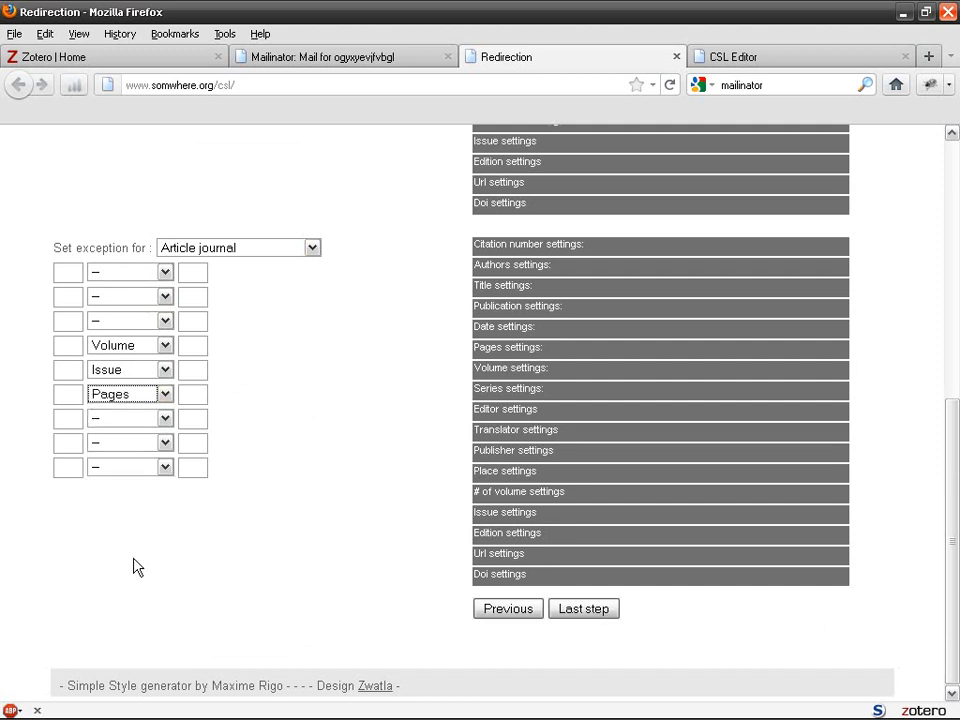
pyautogui.click(195, 395)
pyautogui.write('.')
# Review the Book and Article journal exceptions, then continue to the last step and try to generate the style
pyautogui.scroll(9, 288, 568)
pyautogui.scroll(-4, 291, 527)
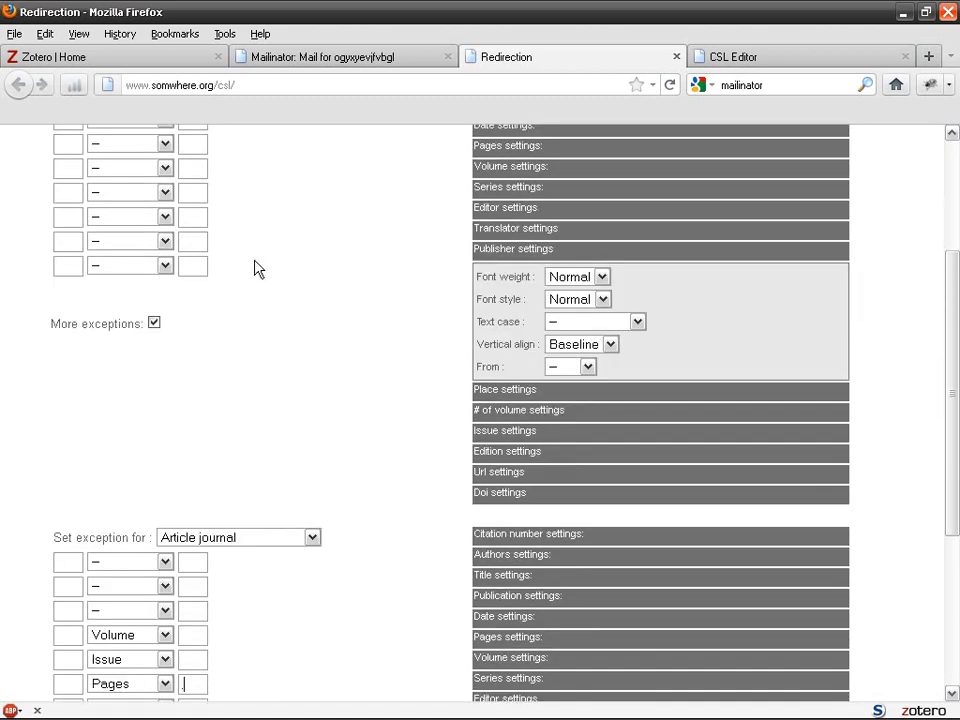
pyautogui.scroll(4, 285, 345)
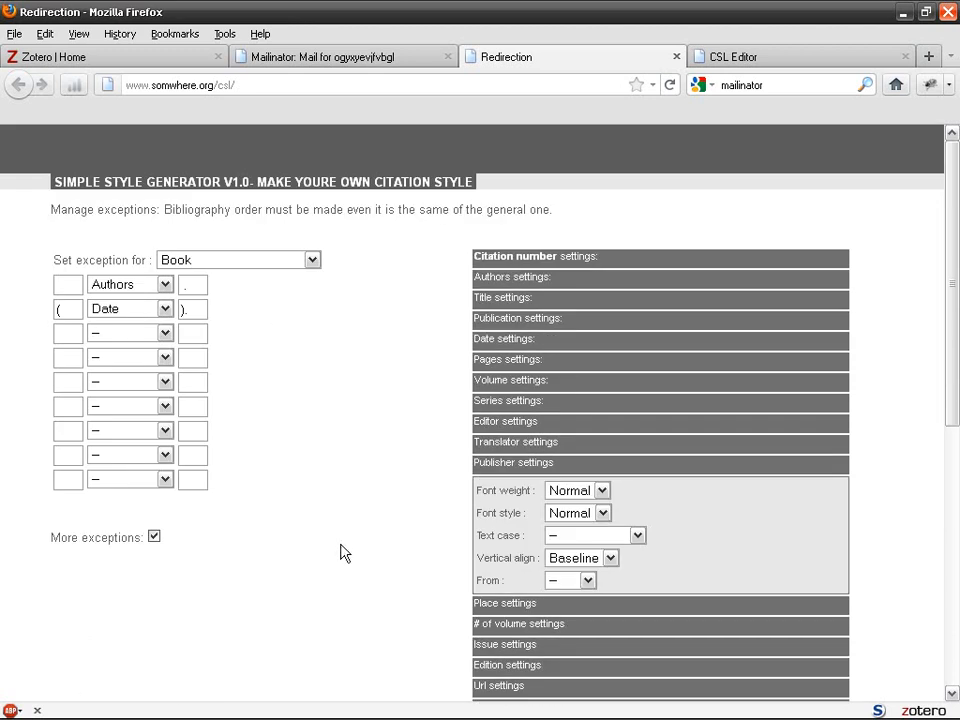
pyautogui.scroll(-10, 339, 570)
pyautogui.click(574, 619)
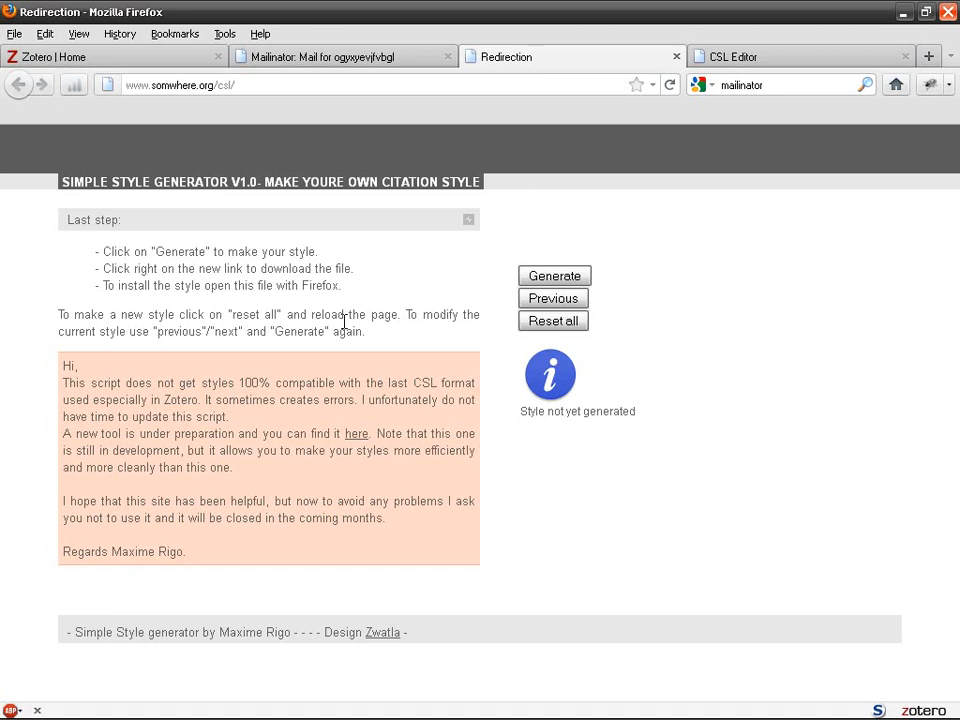
pyautogui.click(565, 278)
# Return to the exceptions page, turn off More exceptions and continue to the last step again
pyautogui.click(553, 298)
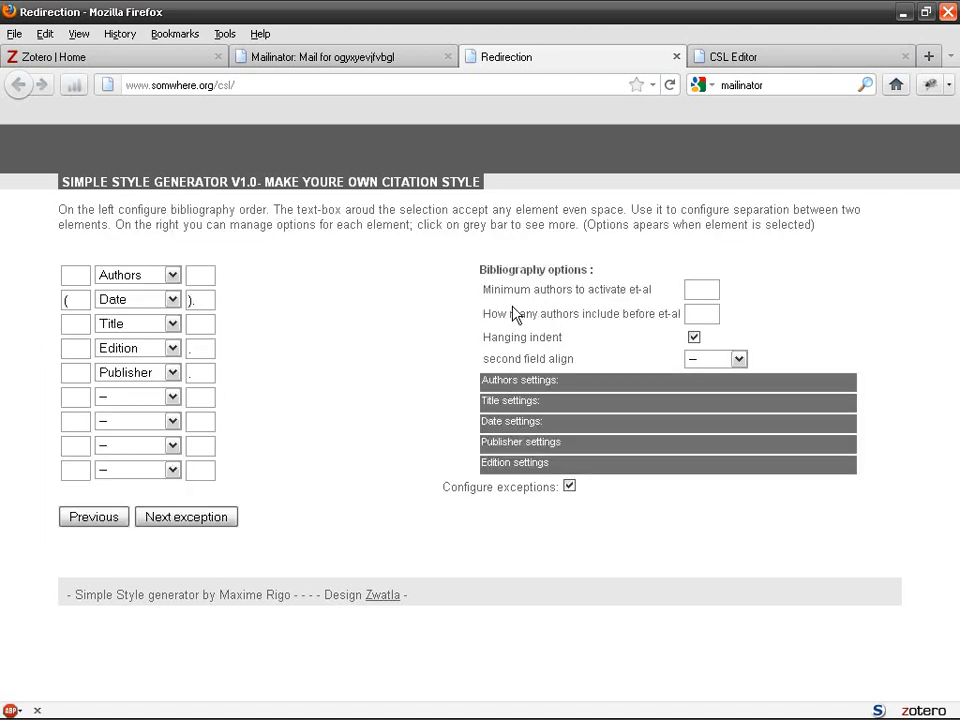
pyautogui.click(217, 518)
pyautogui.click(519, 357)
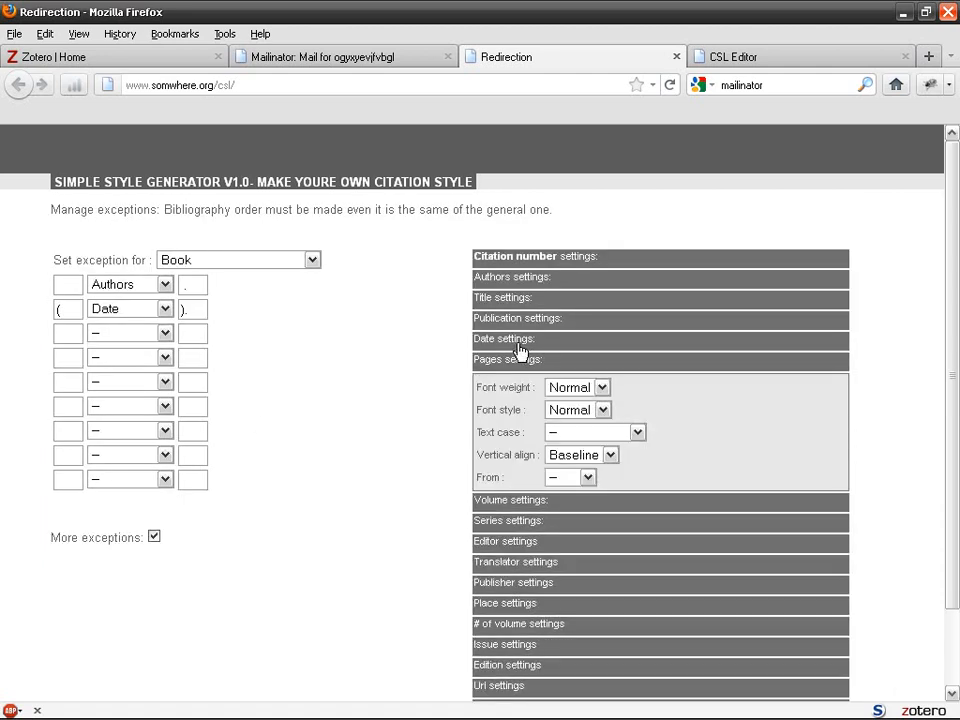
pyautogui.scroll(-2, 268, 515)
pyautogui.click(154, 447)
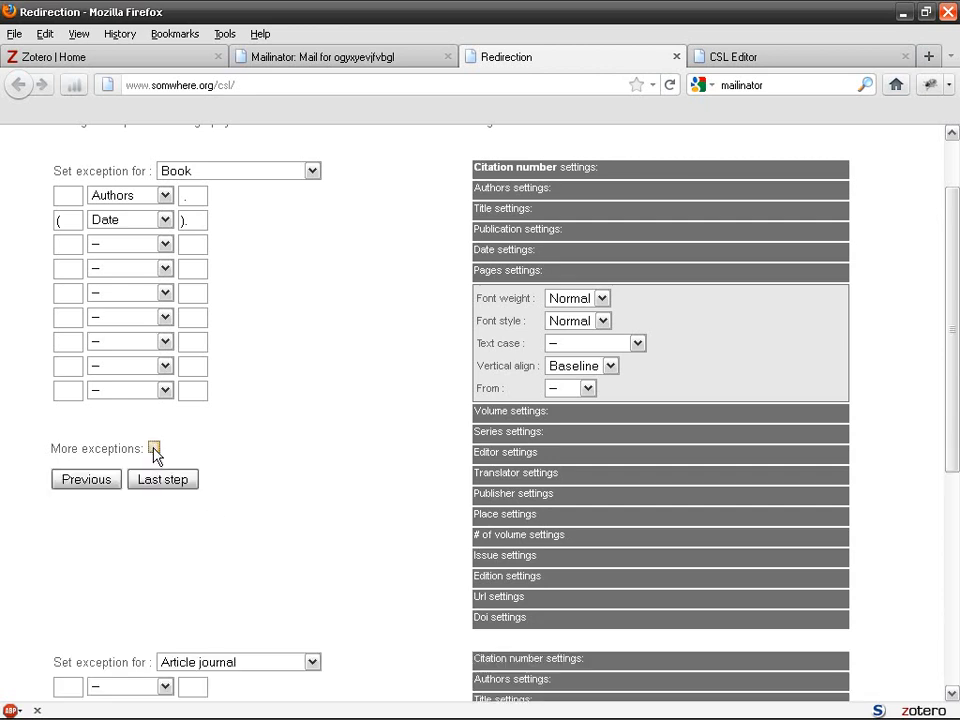
pyautogui.click(171, 486)
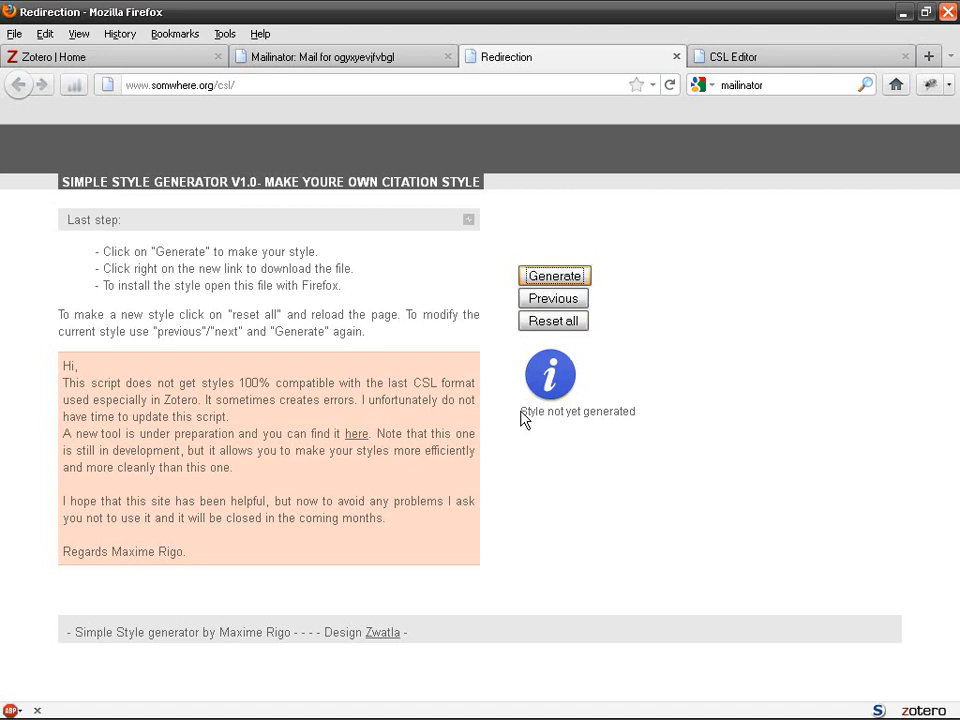
# Reset the Simple Style Generator and close its page, switching to the CSL Editor
pyautogui.moveTo(521, 419); pyautogui.dragTo(656, 422)
pyautogui.click(595, 418)
pyautogui.click(553, 326)
pyautogui.middleClick(558, 60)
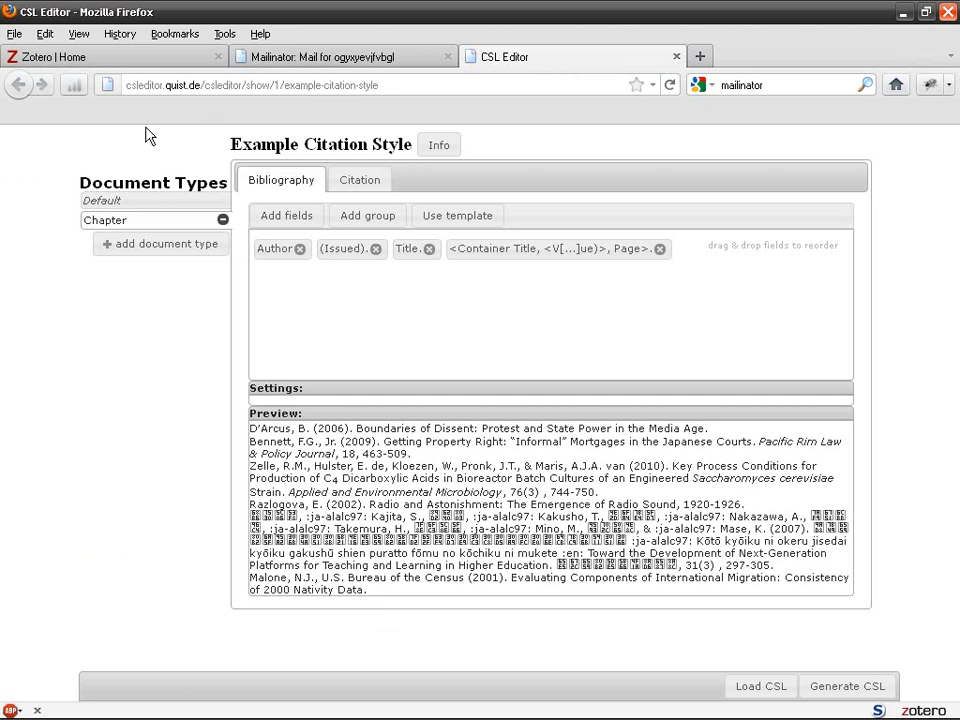
# Remove the Author, Issued, Title and Container Title group fields from the Chapter type's bibliography in Example Citation Style
pyautogui.moveTo(234, 139); pyautogui.dragTo(374, 145)
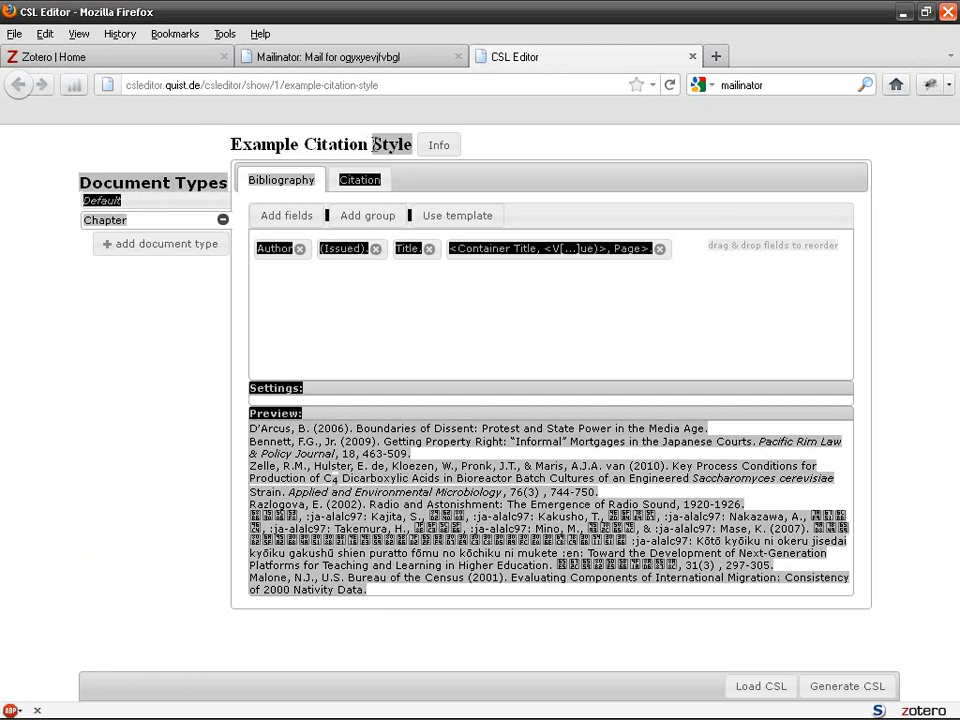
pyautogui.click(232, 147)
pyautogui.moveTo(234, 147); pyautogui.dragTo(405, 145)
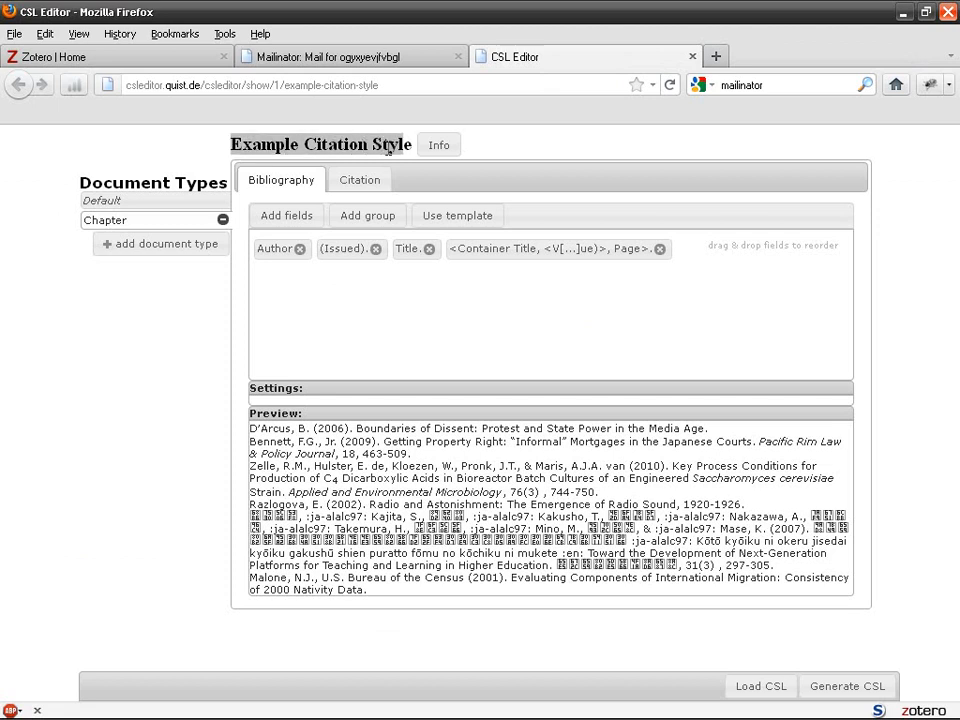
pyautogui.click(206, 195)
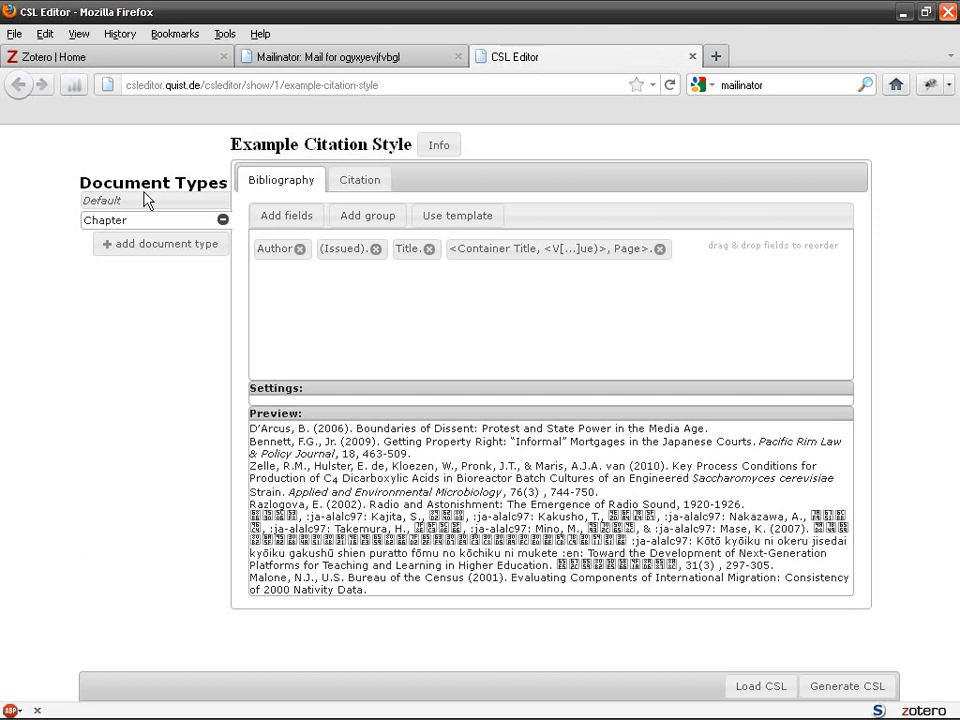
pyautogui.click(299, 248)
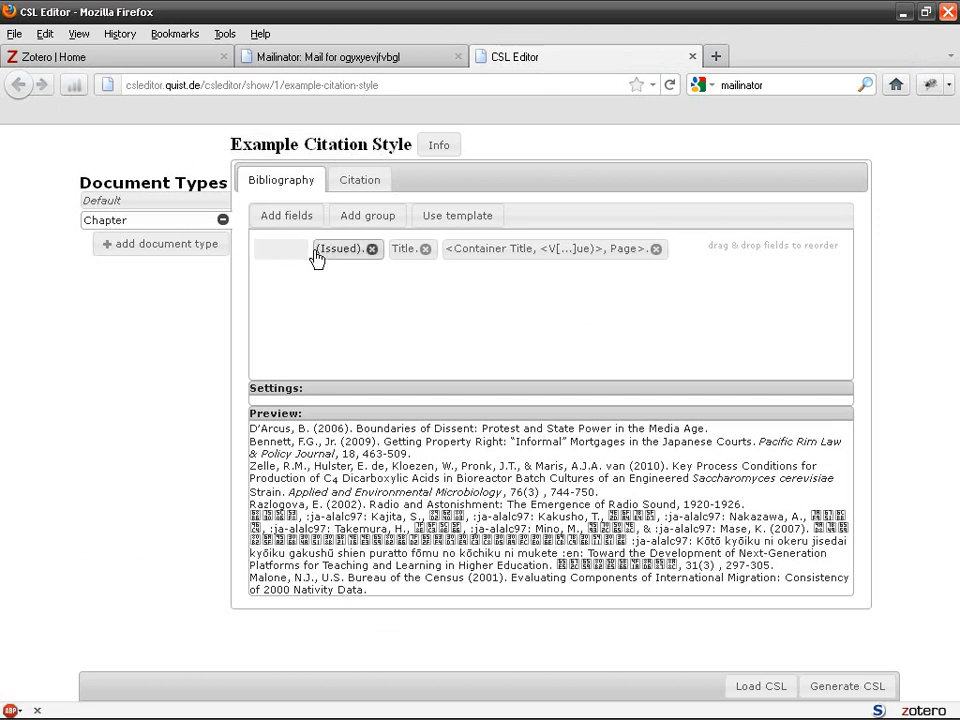
pyautogui.click(366, 249)
pyautogui.click(313, 248)
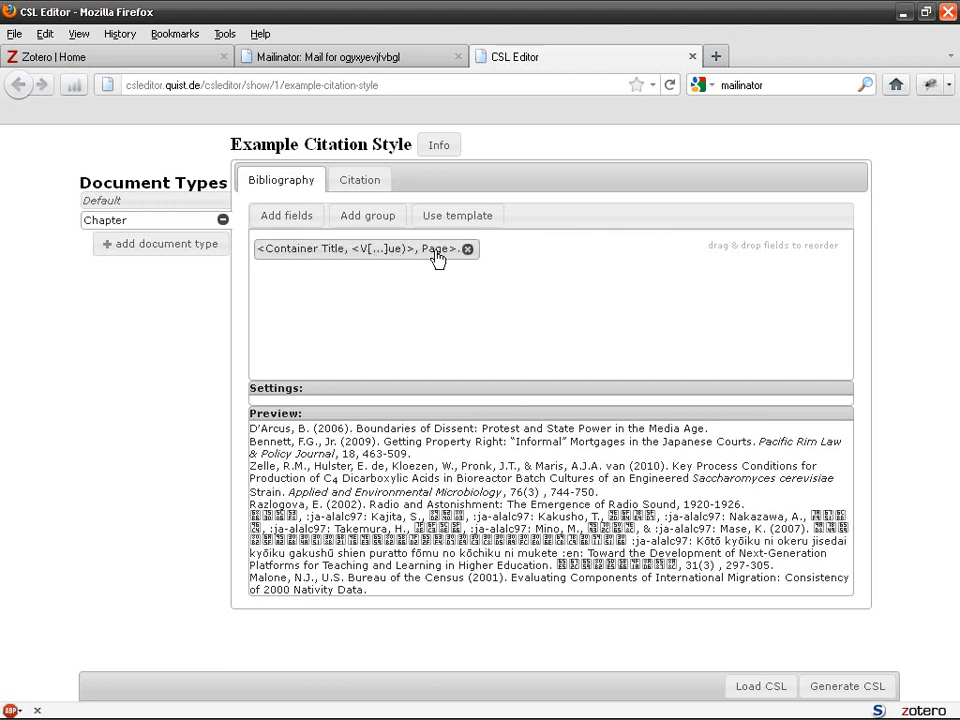
pyautogui.click(469, 248)
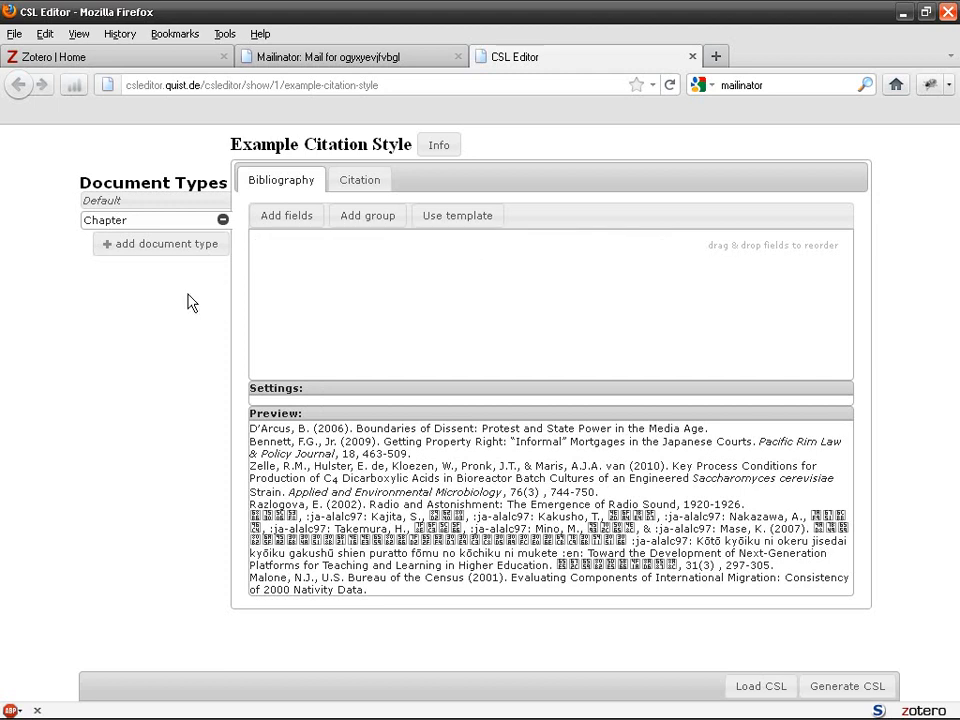
# Remove the Chapter document type and add an Article document type created from scratch
pyautogui.click(223, 219)
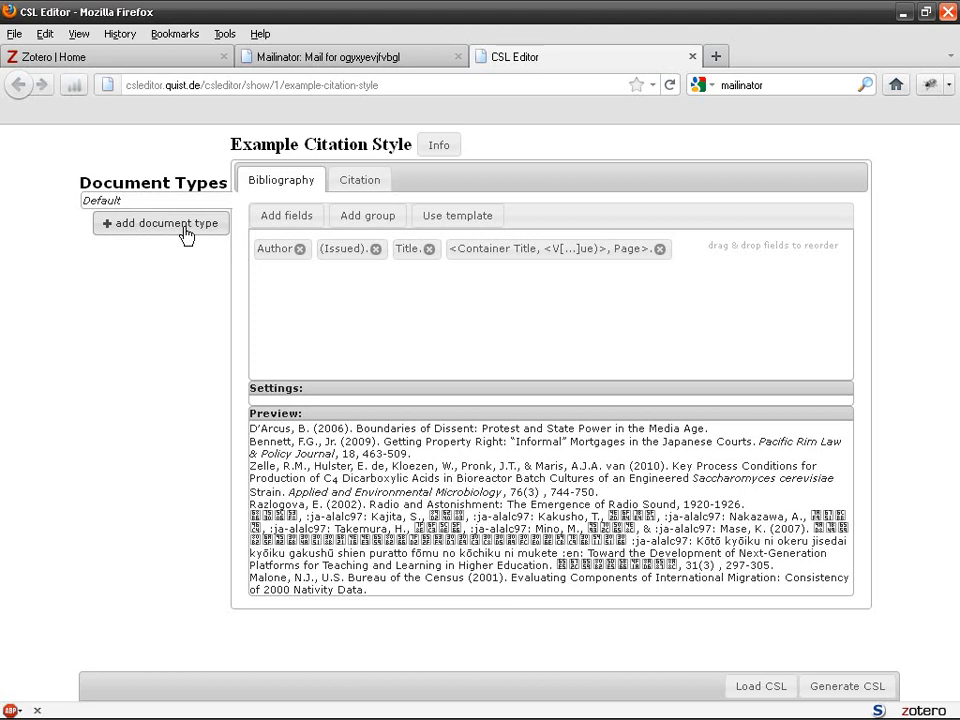
pyautogui.click(185, 228)
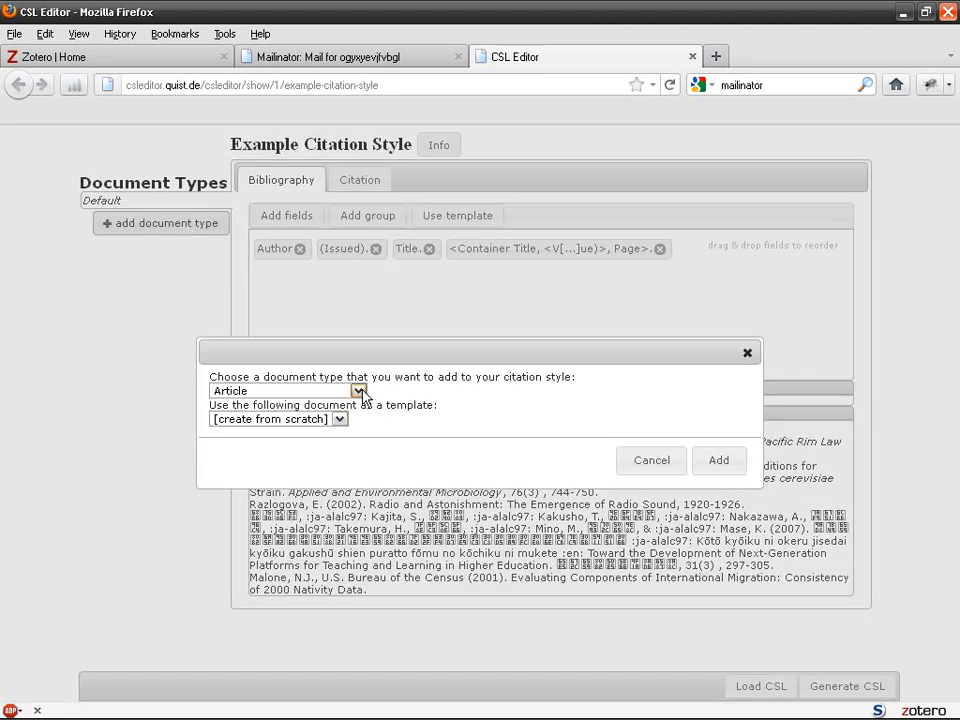
pyautogui.click(722, 465)
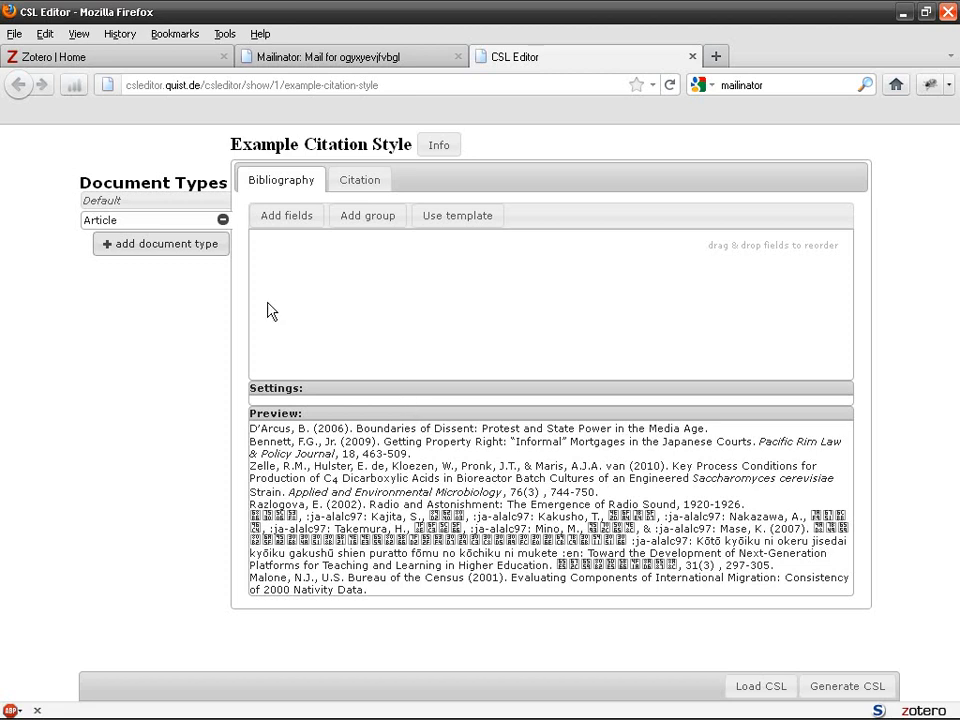
# Add the Author, Issued, Title, Volume, Issue and Page fields to the Article bibliography and try to reorder the Title field
pyautogui.click(293, 216)
pyautogui.click(138, 261)
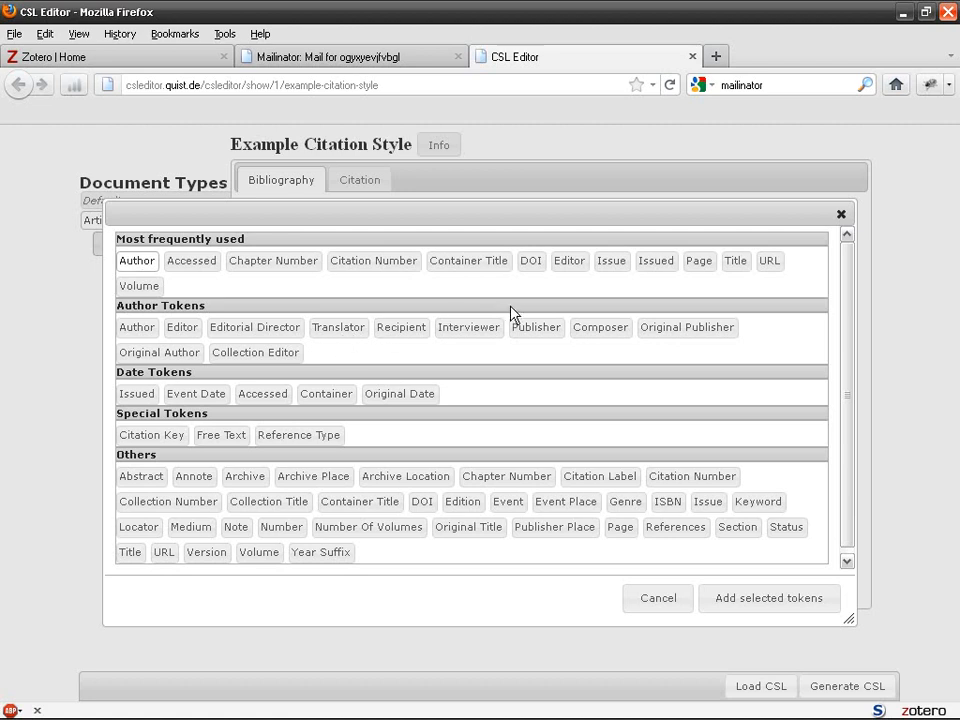
pyautogui.click(128, 395)
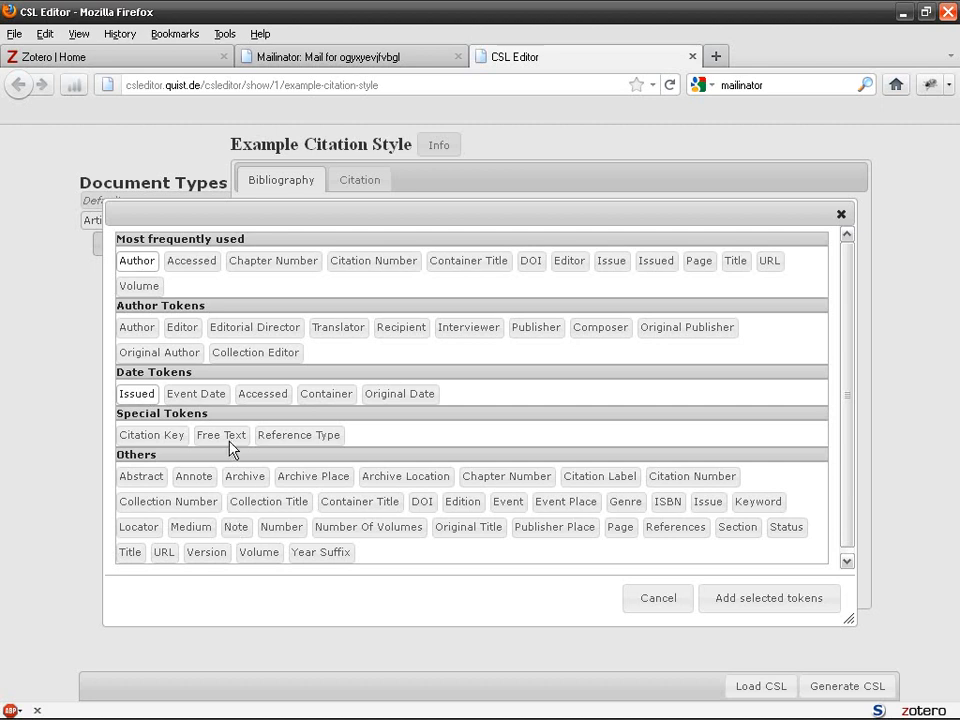
pyautogui.click(735, 261)
pyautogui.click(136, 286)
pyautogui.click(607, 263)
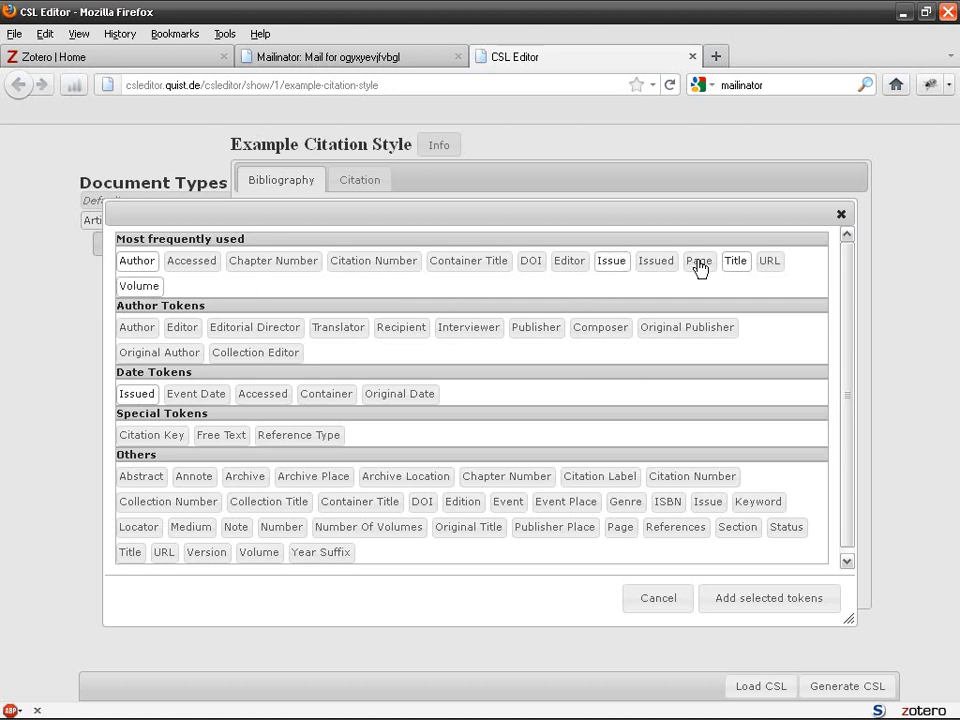
pyautogui.click(698, 262)
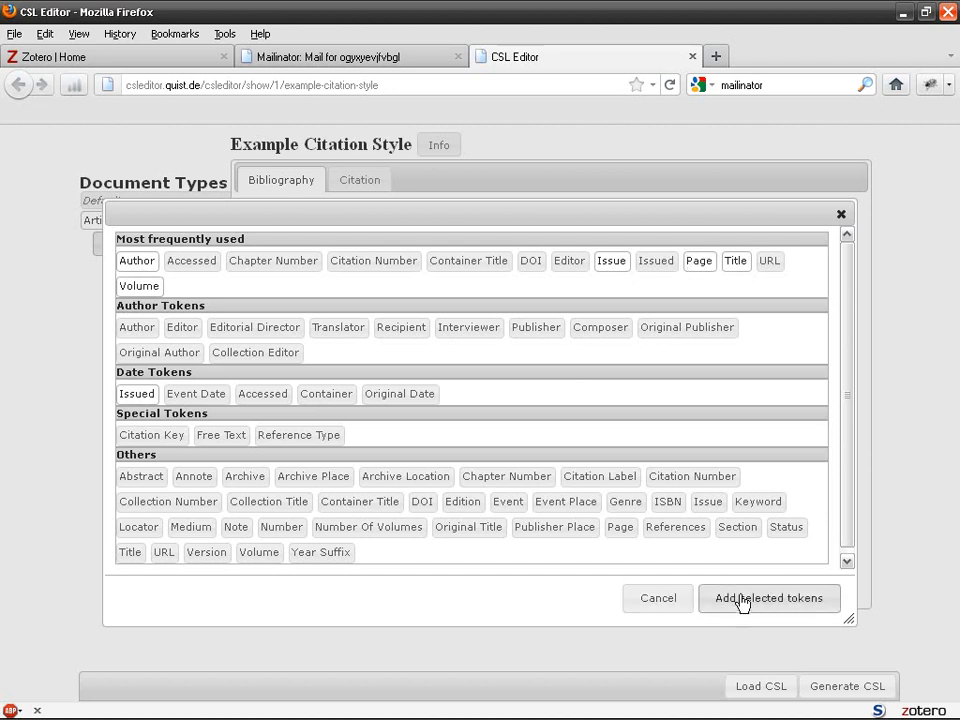
pyautogui.click(741, 600)
pyautogui.moveTo(394, 251); pyautogui.dragTo(628, 247)
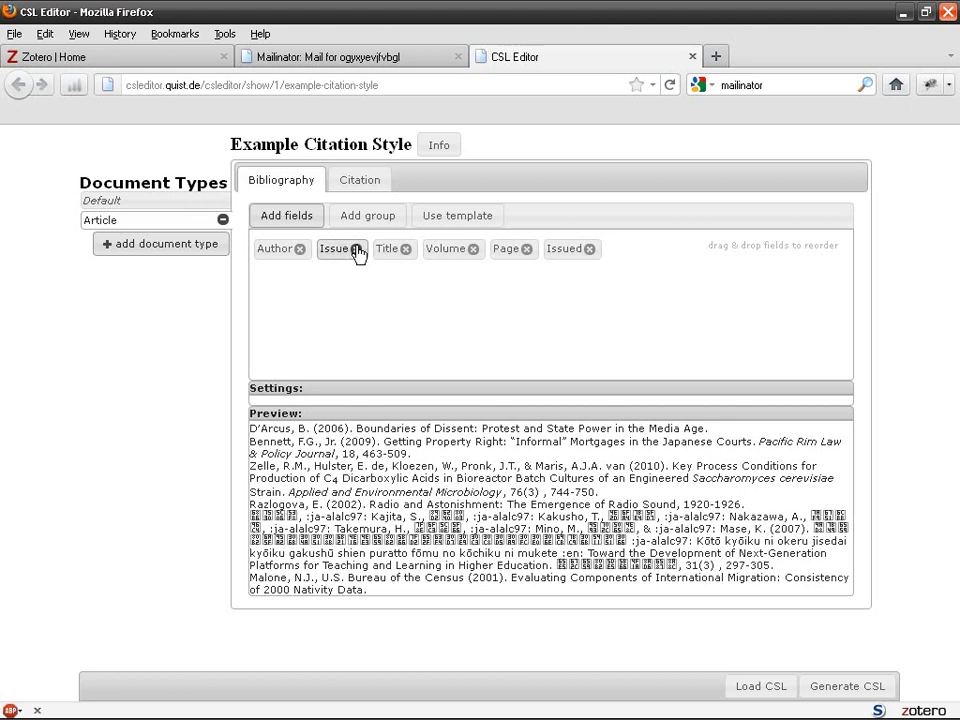
# Examine the Author field's name ordering and first-name options, and the first reference in the bibliography preview
pyautogui.click(282, 256)
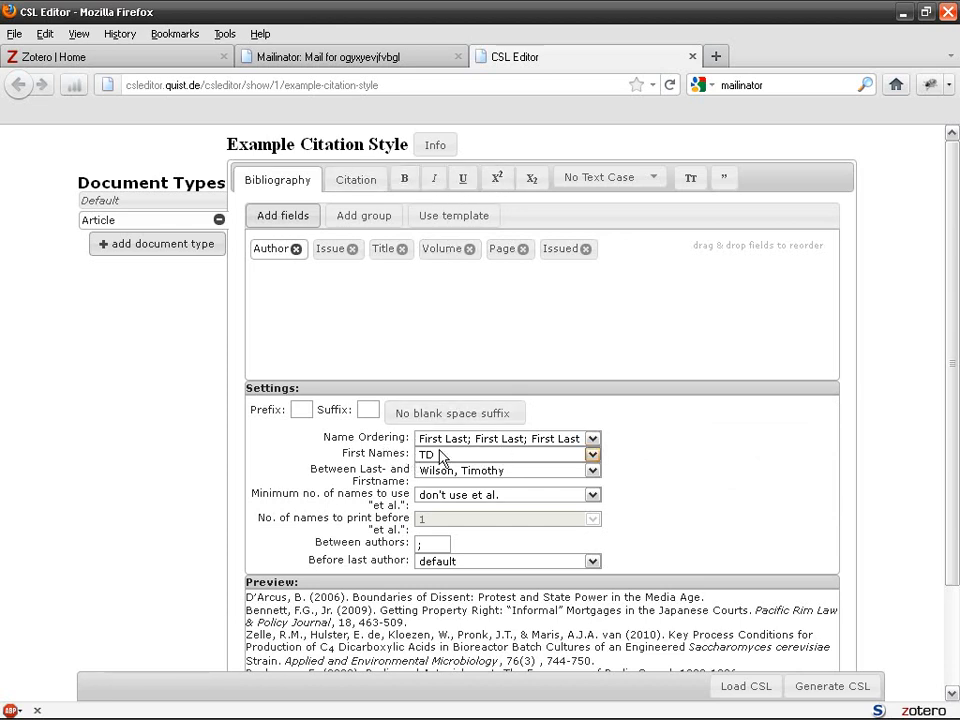
pyautogui.click(555, 442)
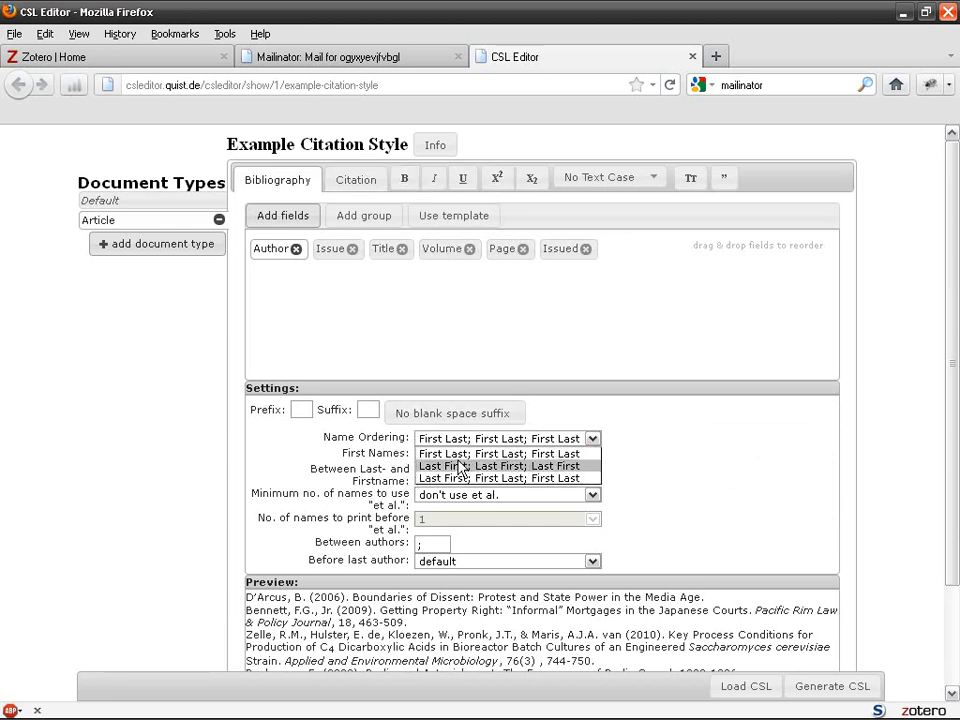
pyautogui.click(546, 441)
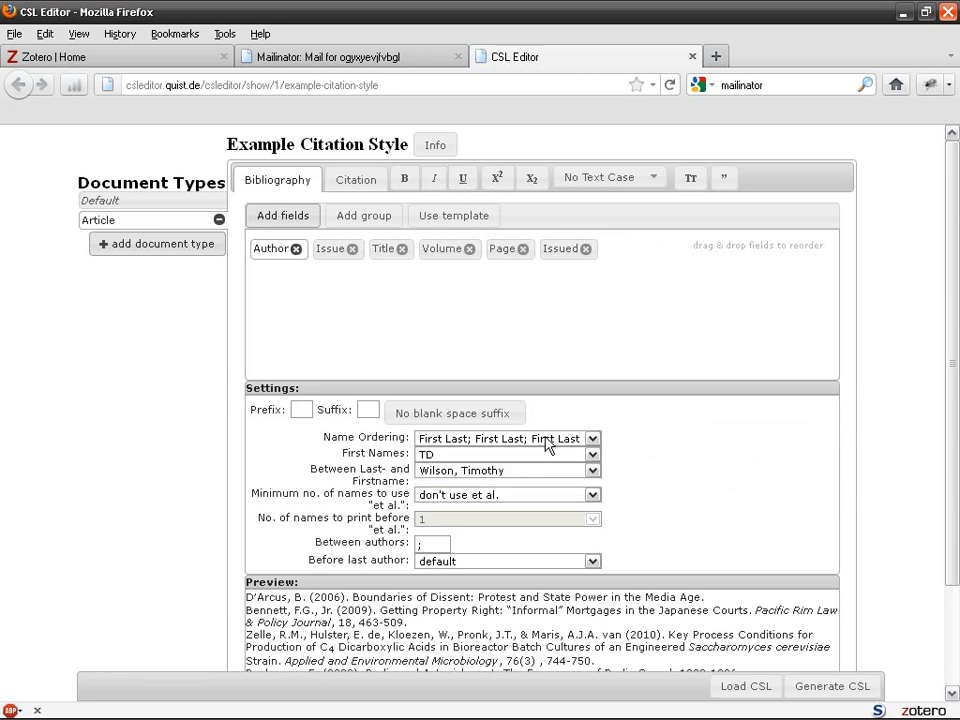
pyautogui.click(492, 455)
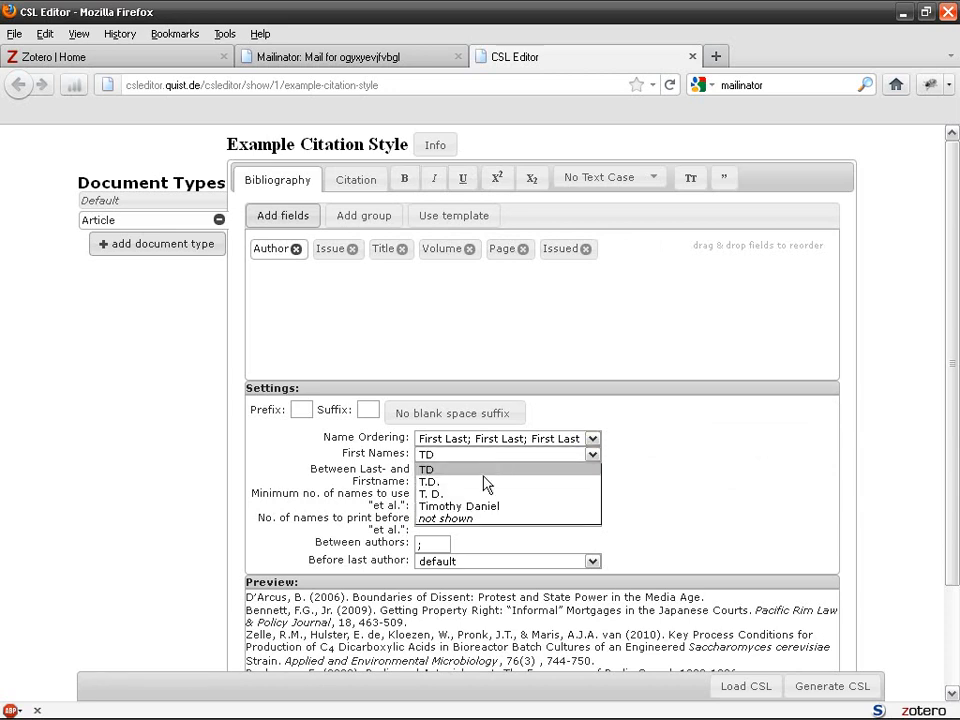
pyautogui.click(613, 471)
pyautogui.scroll(-2, 660, 498)
pyautogui.scroll(2, 664, 506)
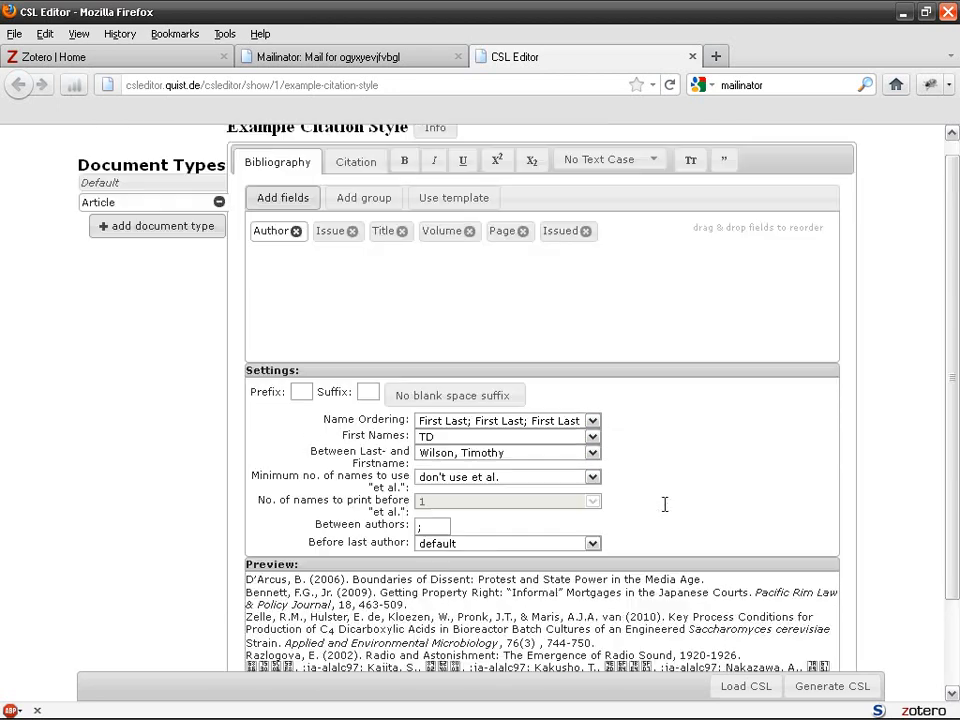
pyautogui.scroll(-2, 669, 501)
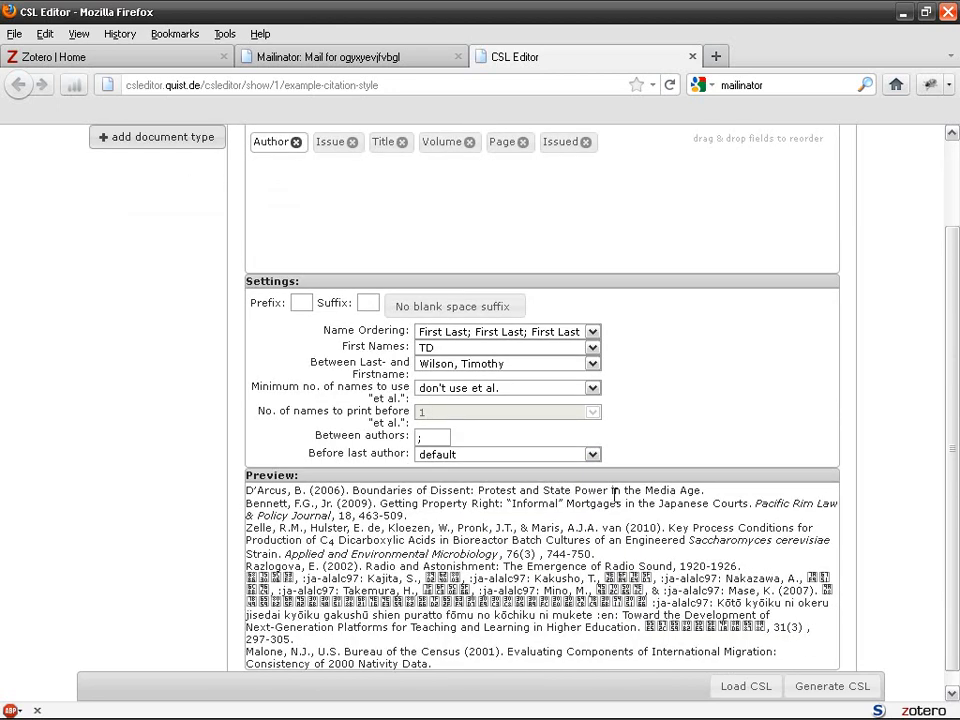
pyautogui.tripleClick(337, 490)
pyautogui.scroll(2, 320, 483)
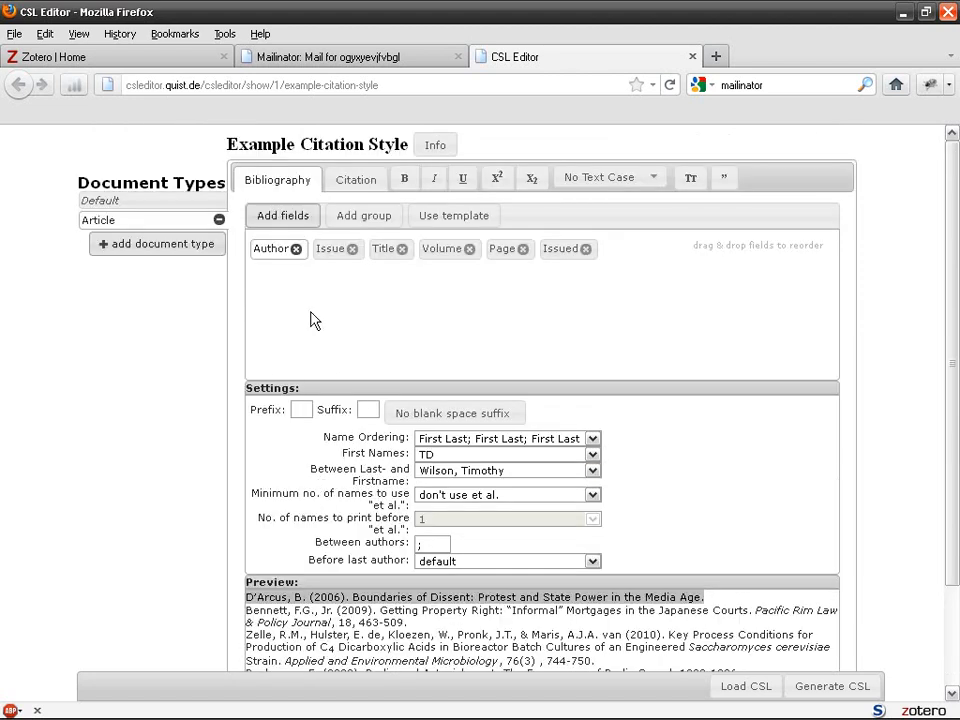
# Review the settings of the Issue, Title and Volume fields in the Article bibliography
pyautogui.click(327, 255)
pyautogui.click(390, 251)
pyautogui.click(449, 254)
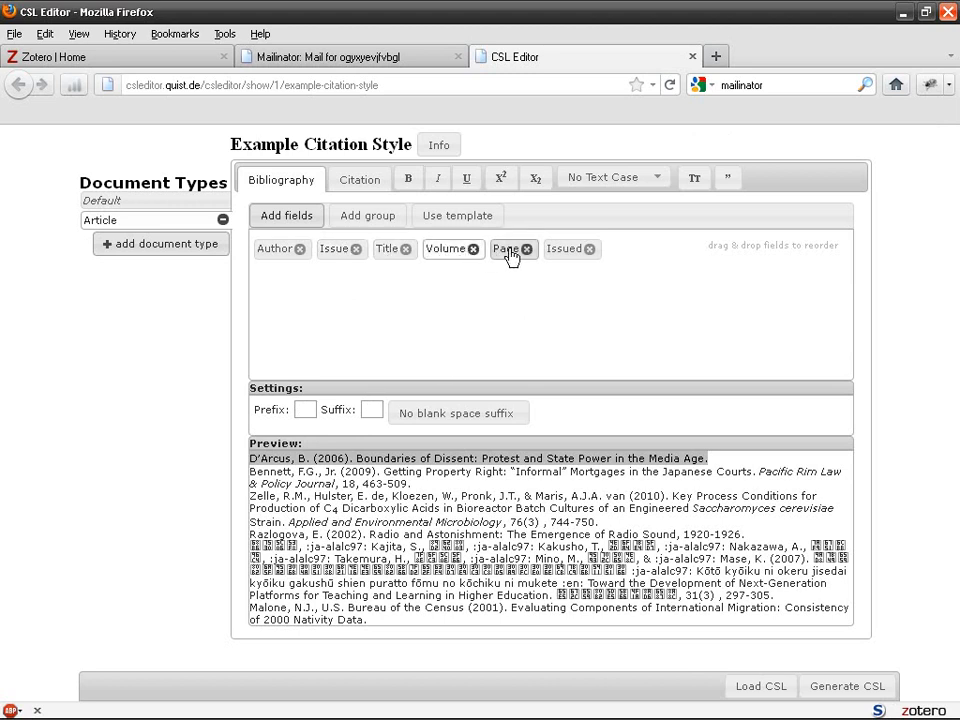
pyautogui.click(395, 251)
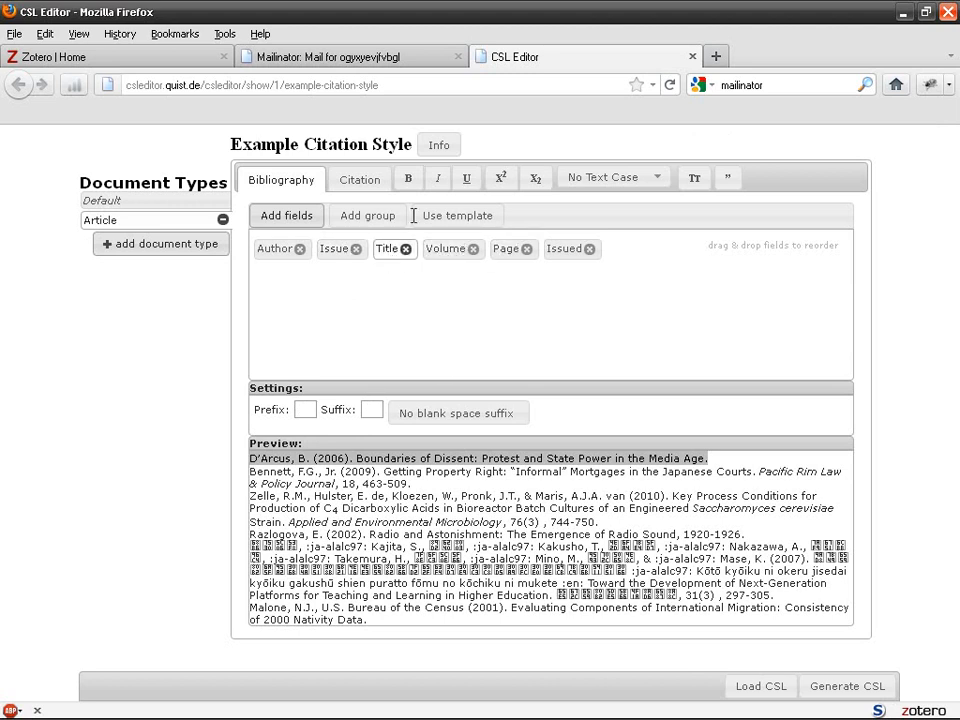
# Add a Book document type to Example Citation Style
pyautogui.click(188, 250)
pyautogui.click(313, 392)
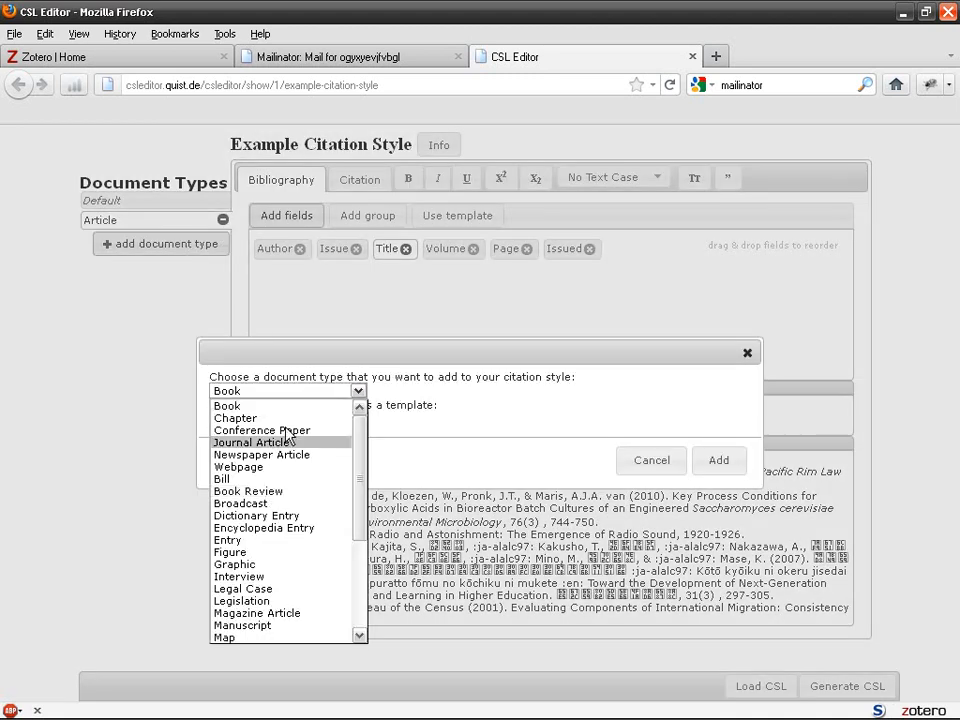
pyautogui.click(232, 406)
pyautogui.click(718, 461)
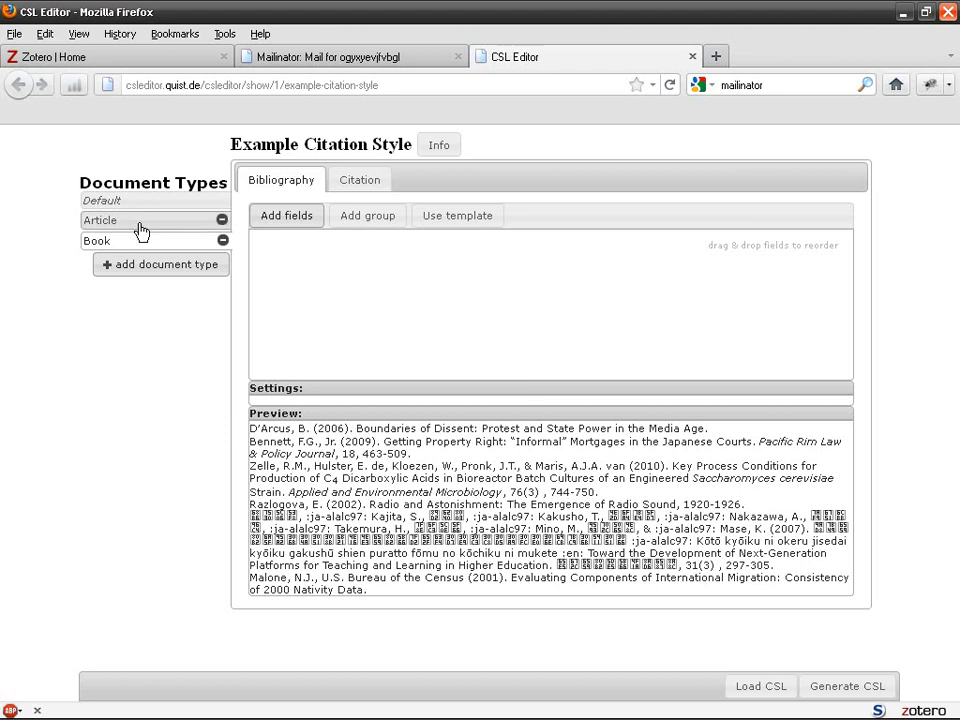